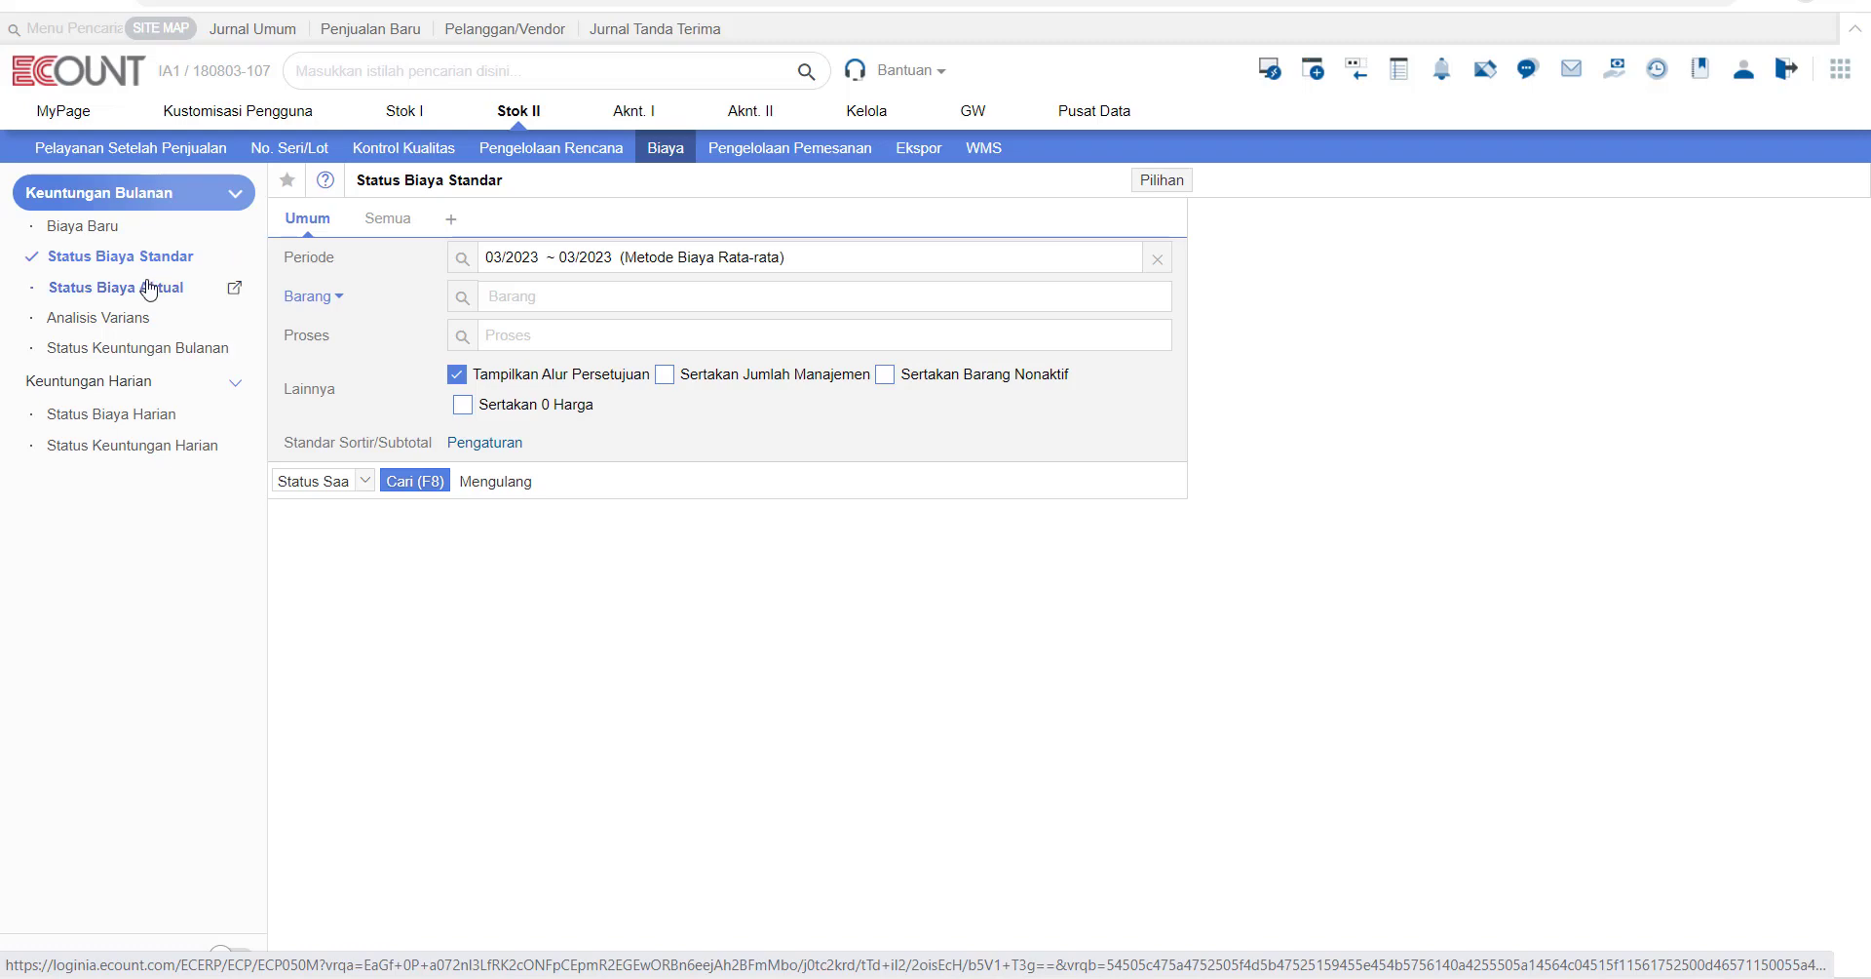
Generate the standard cost (Hasilkan Biaya Standar) for period 03/2023 ~ 03/2023 on the Biaya Baru page
left_click(513, 2)
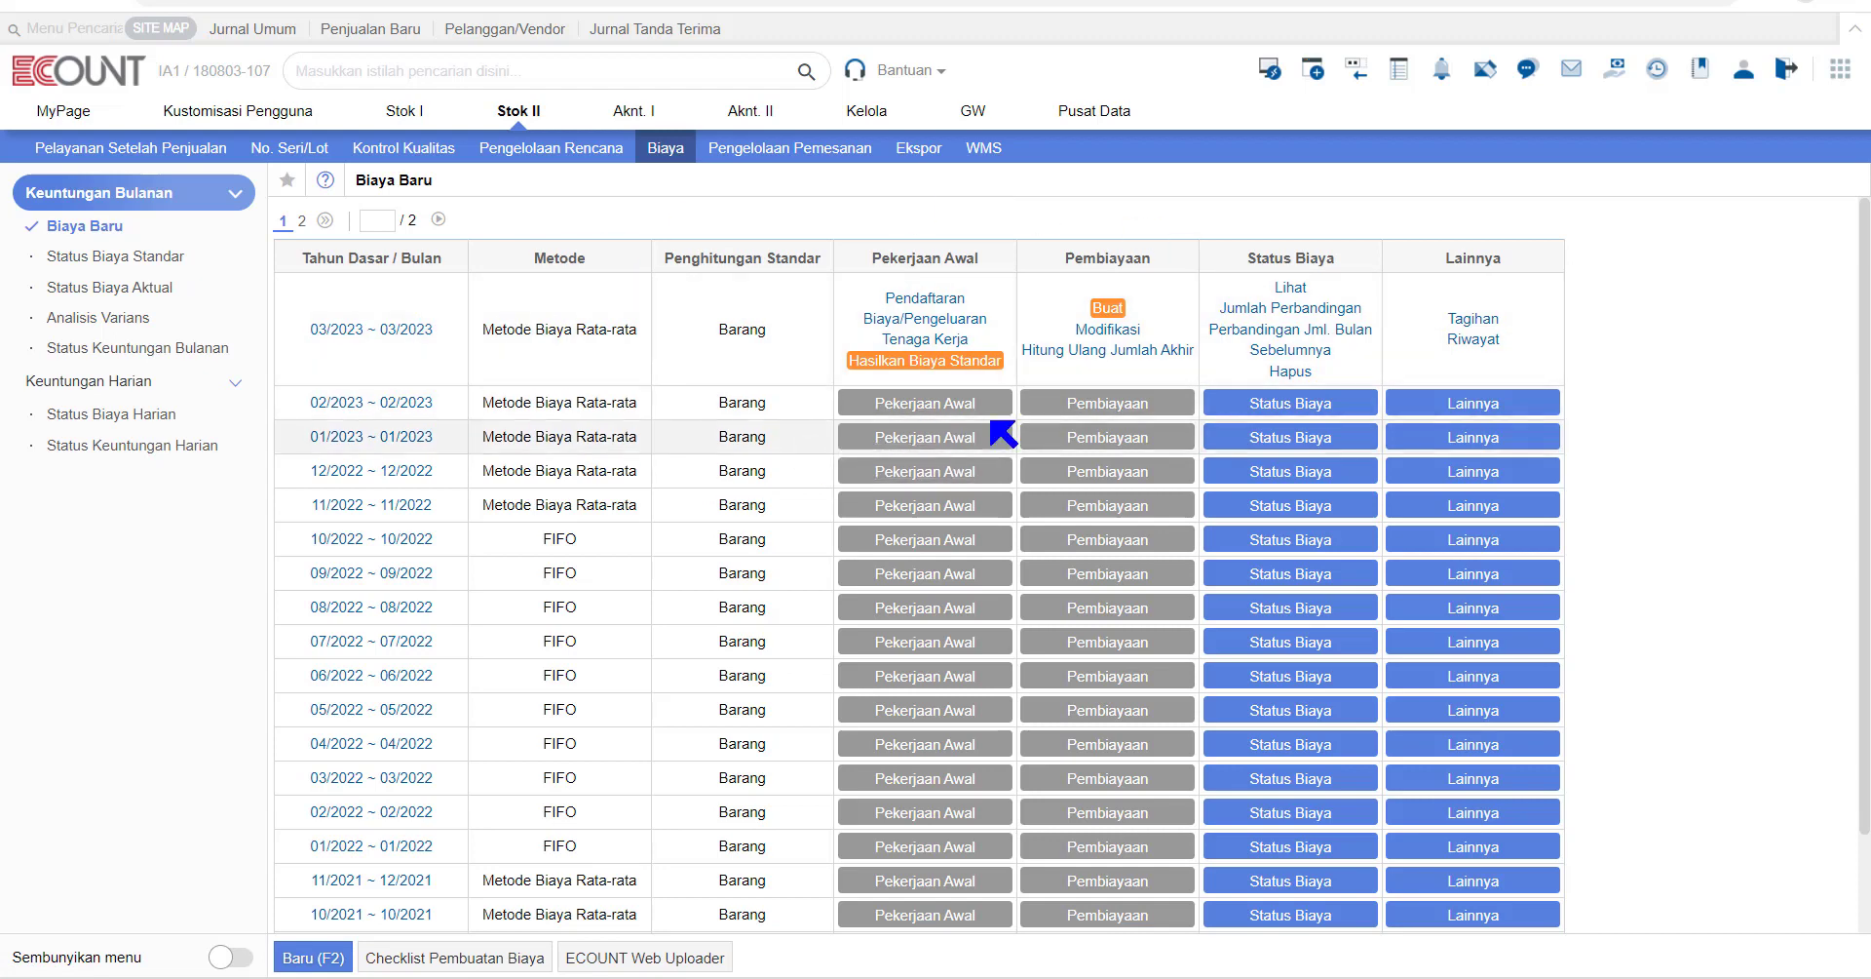
left_click(931, 364)
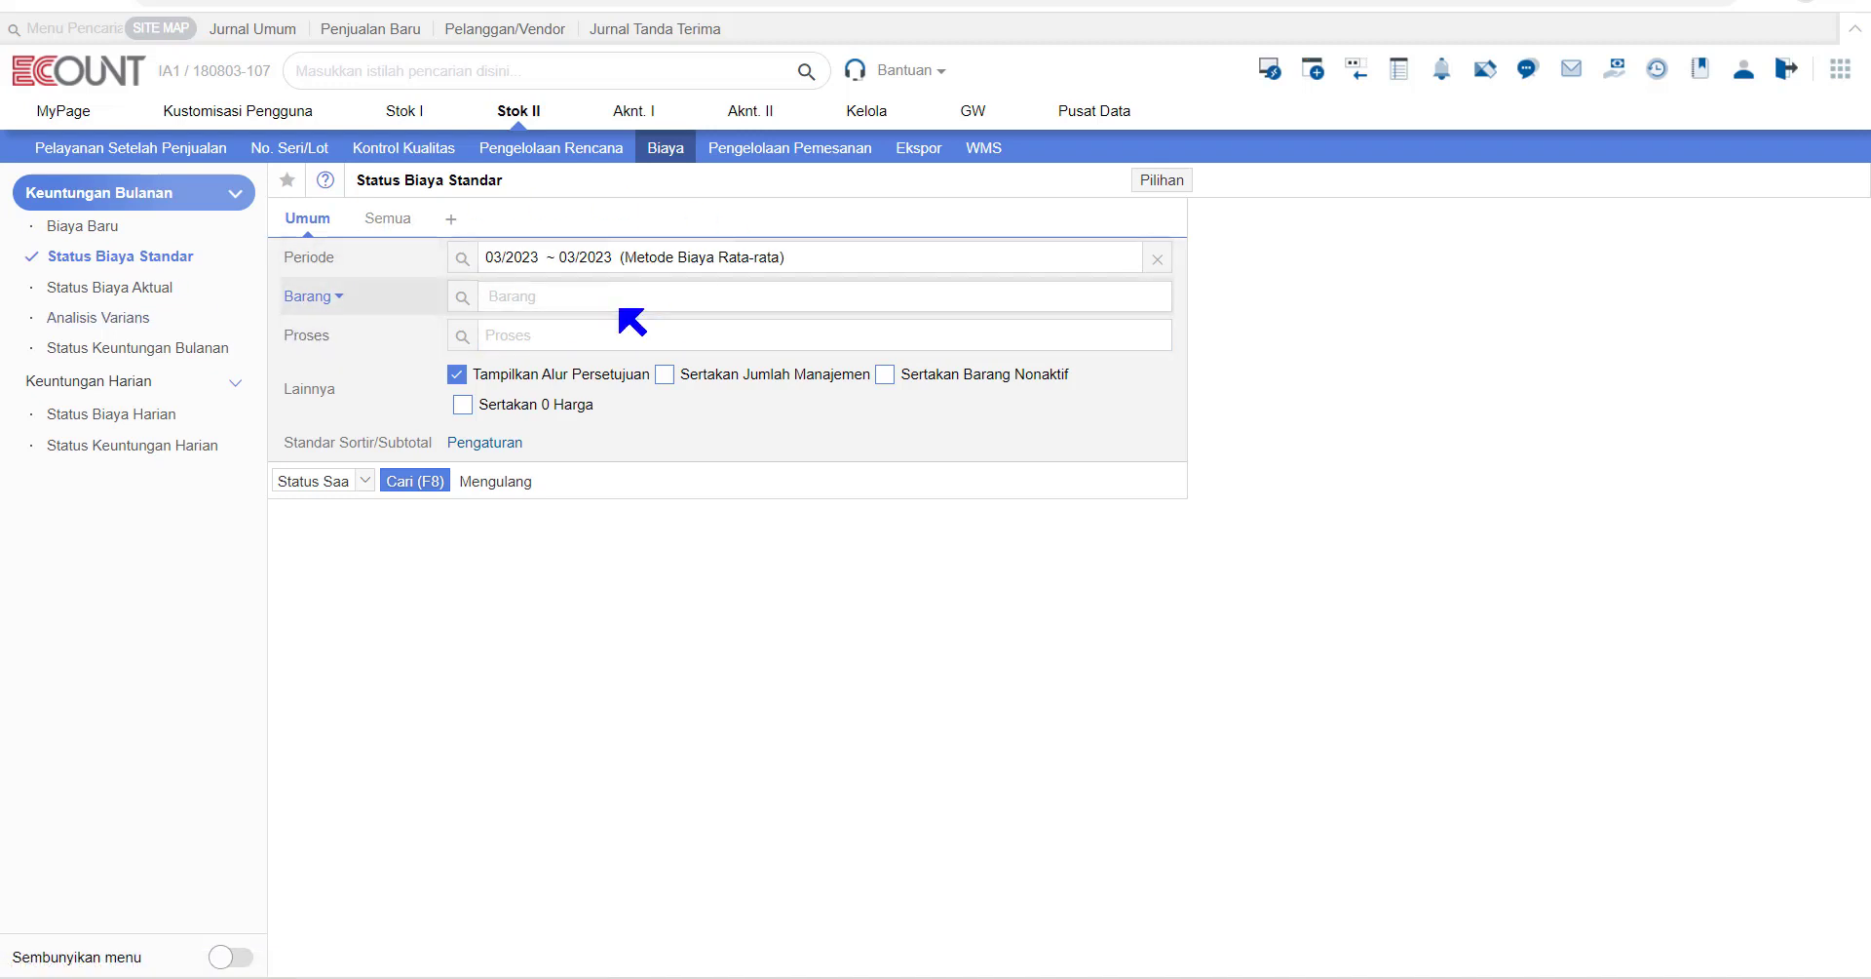
Run the Status Biaya Standar report for the costing period 03/2023 ~ 03/2023
left_click(462, 258)
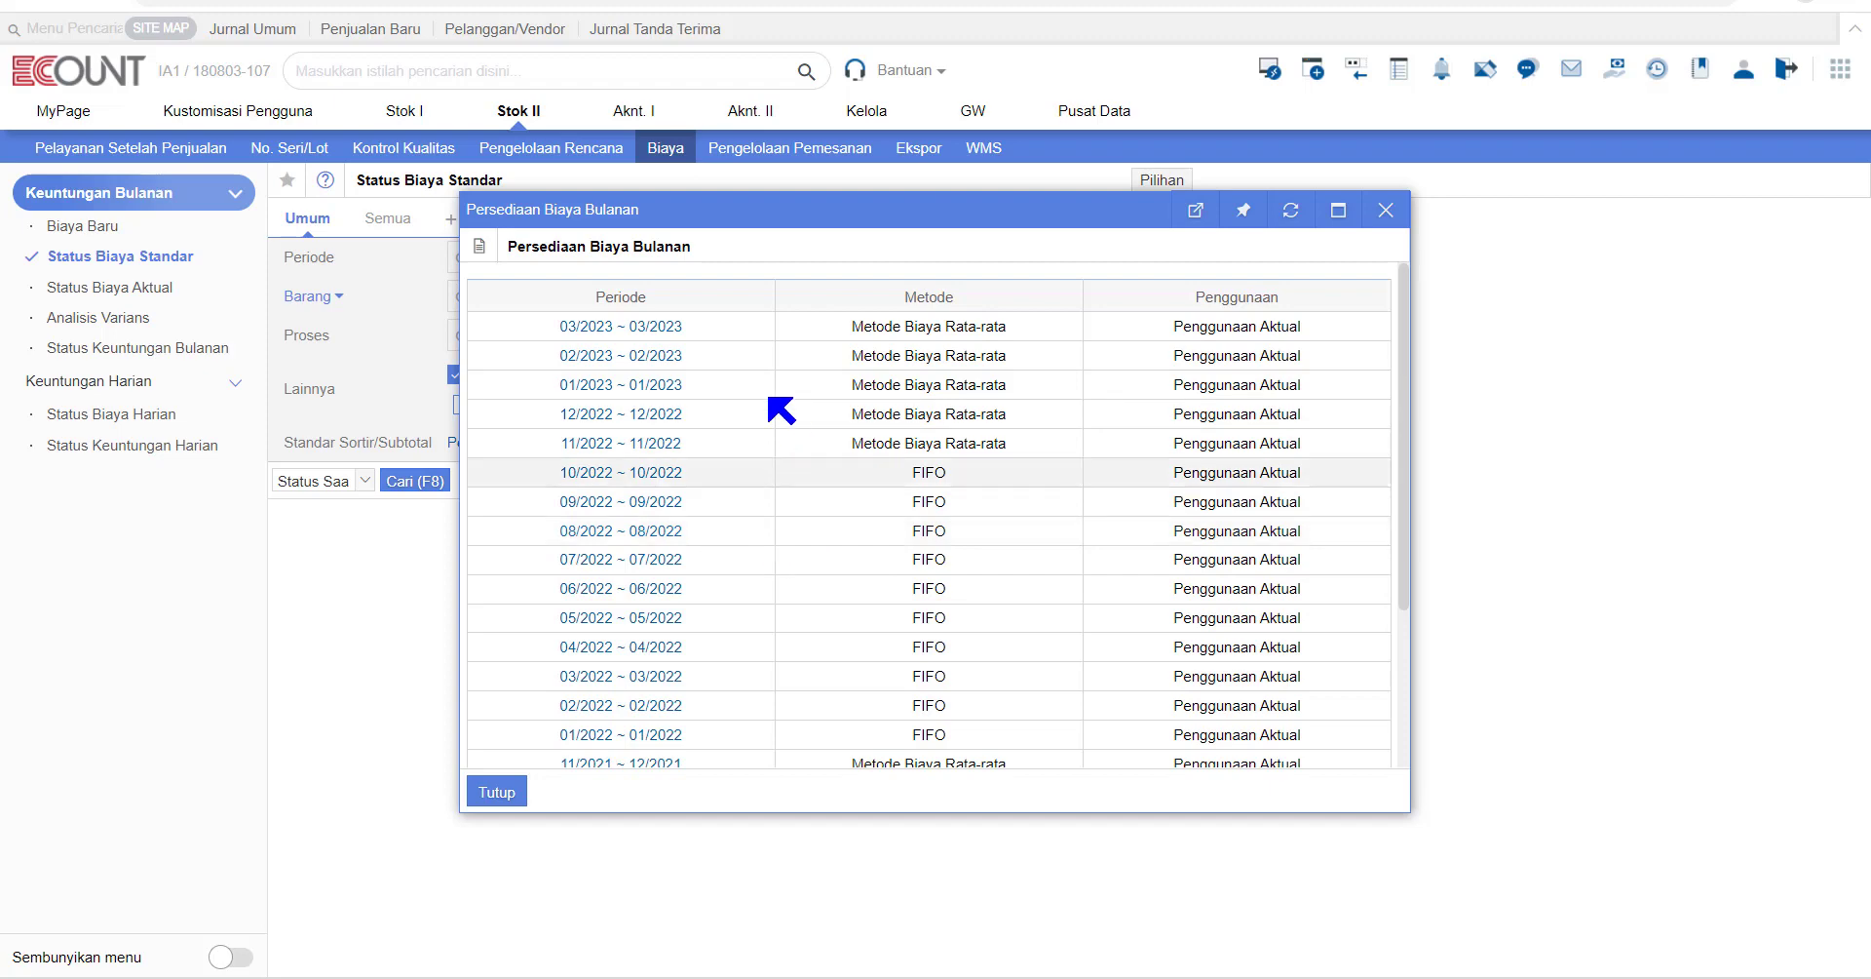
left_click(634, 328)
left_click(414, 482)
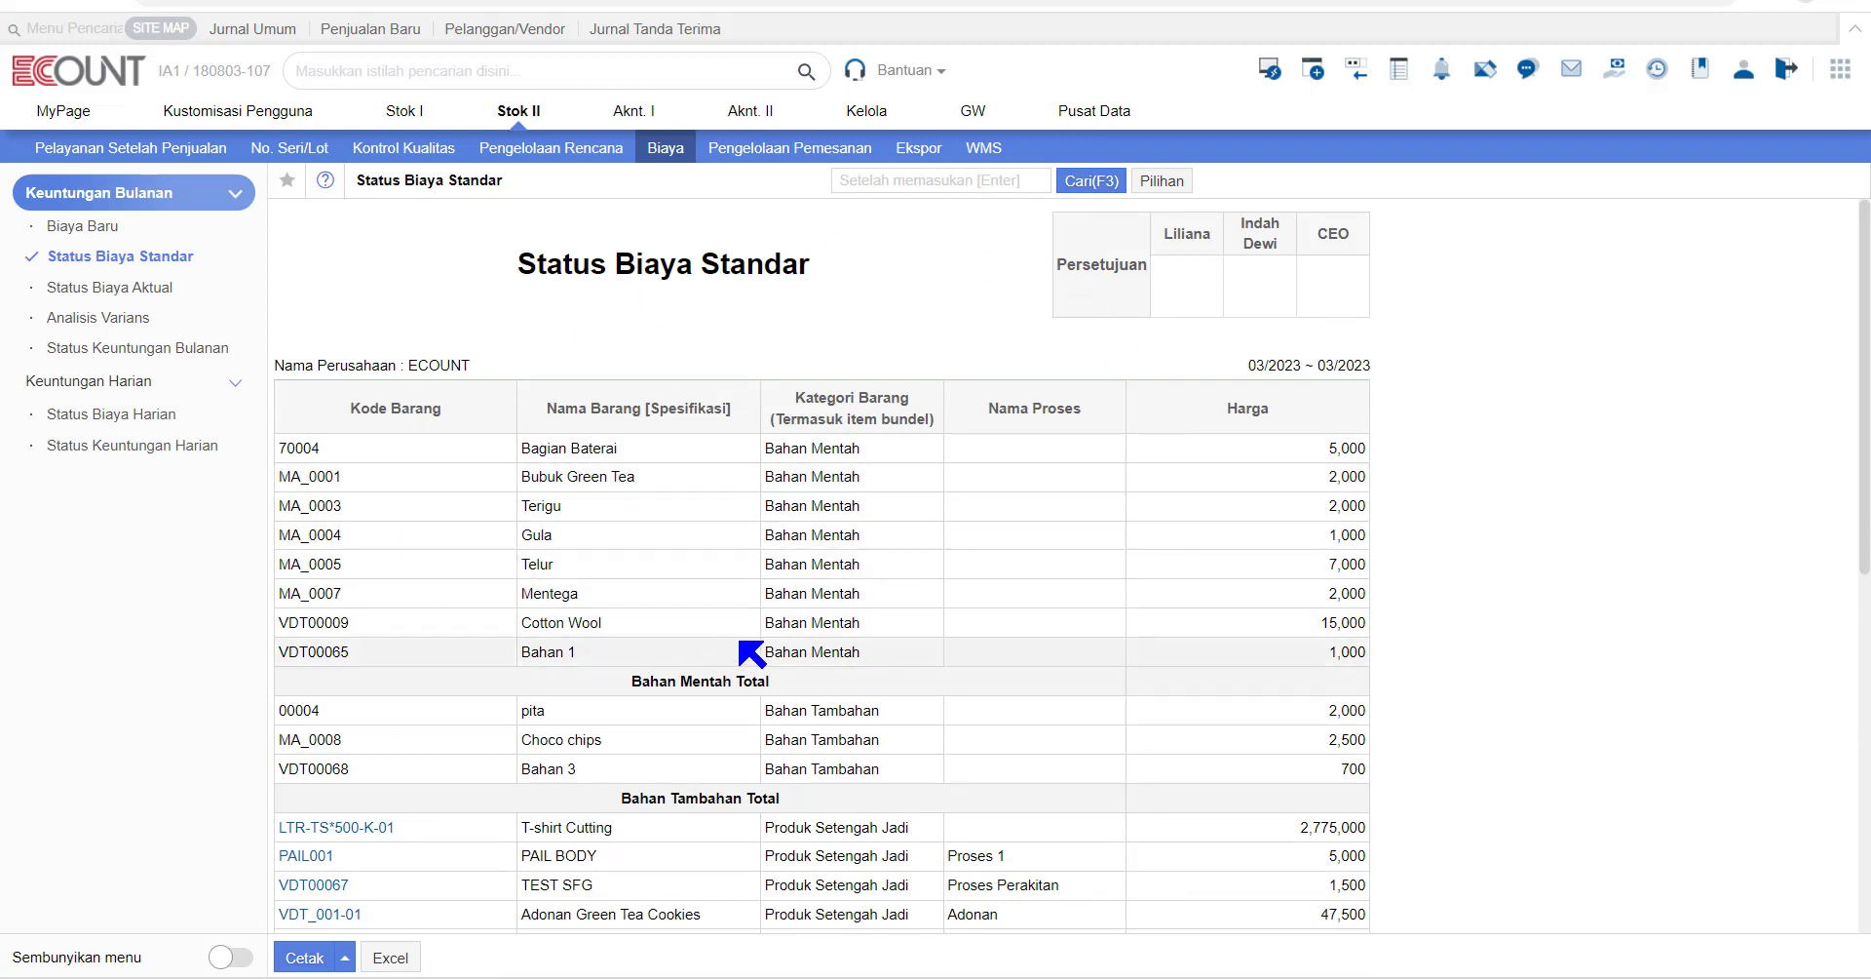
Review the standard cost report's item prices by category, from raw materials through to the bundled merchandise
scroll(744, 644, "down", 1)
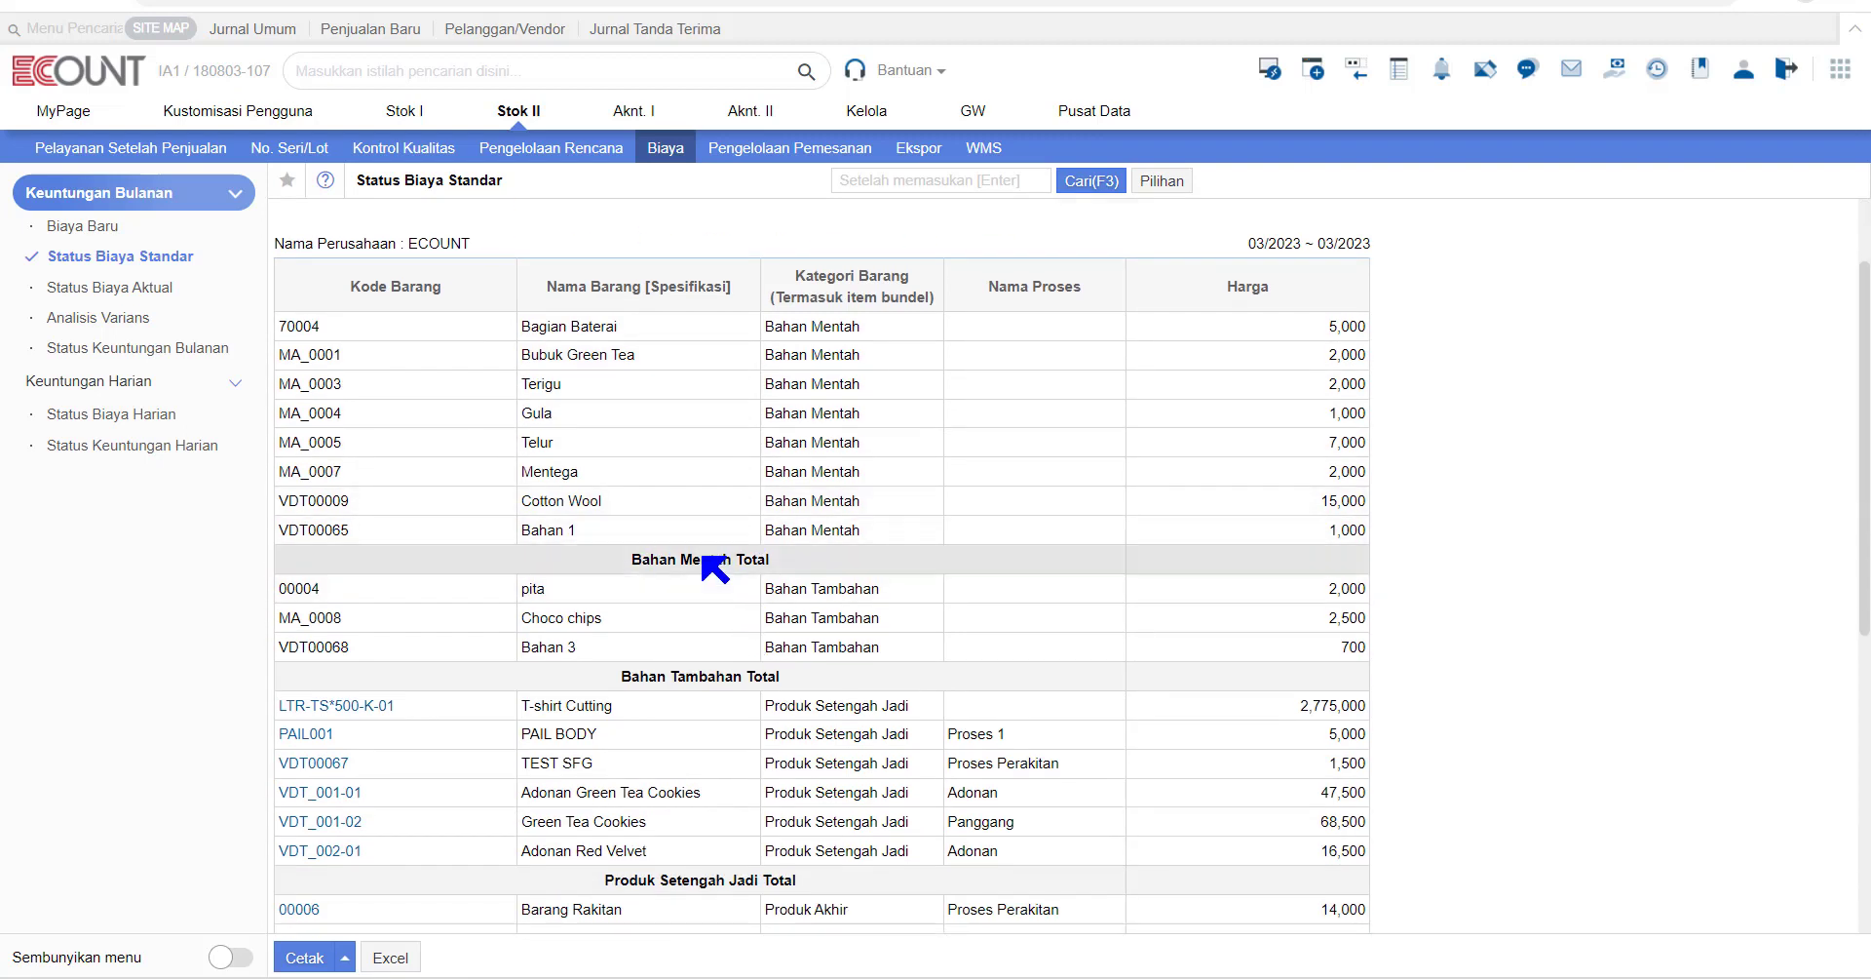
scroll(714, 567, "down", 1)
scroll(708, 570, "down", 2)
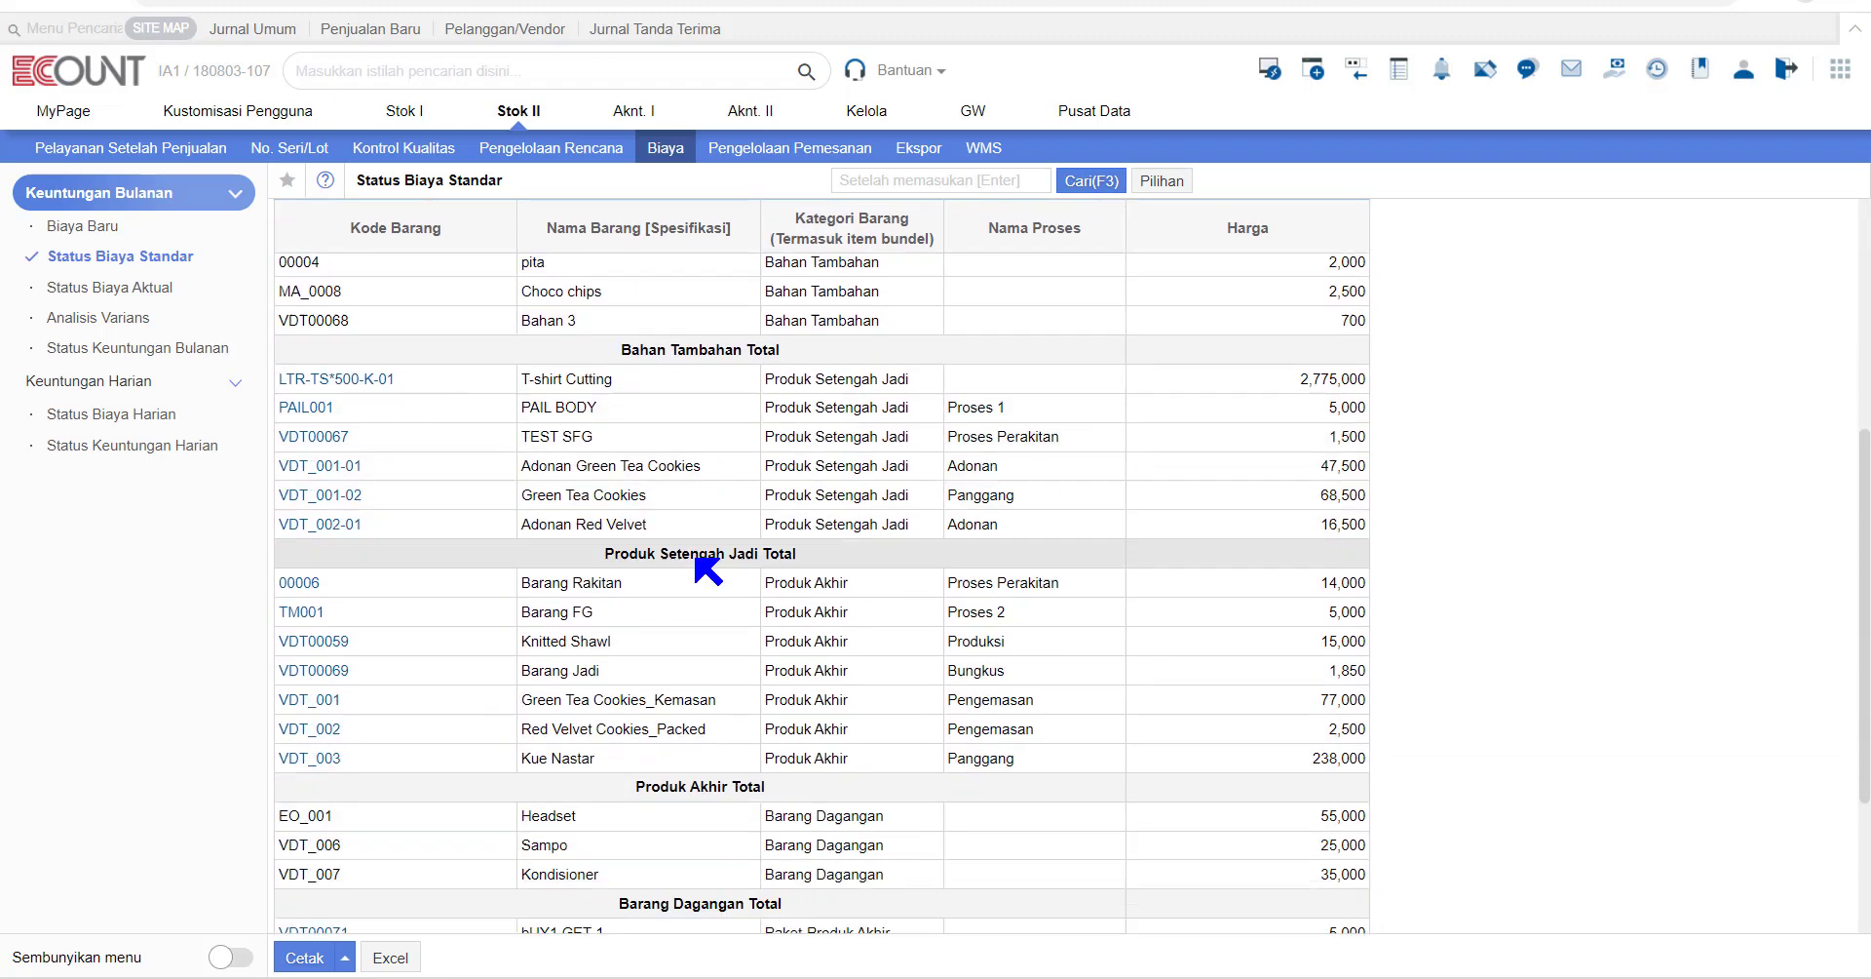
scroll(708, 569, "down", 1)
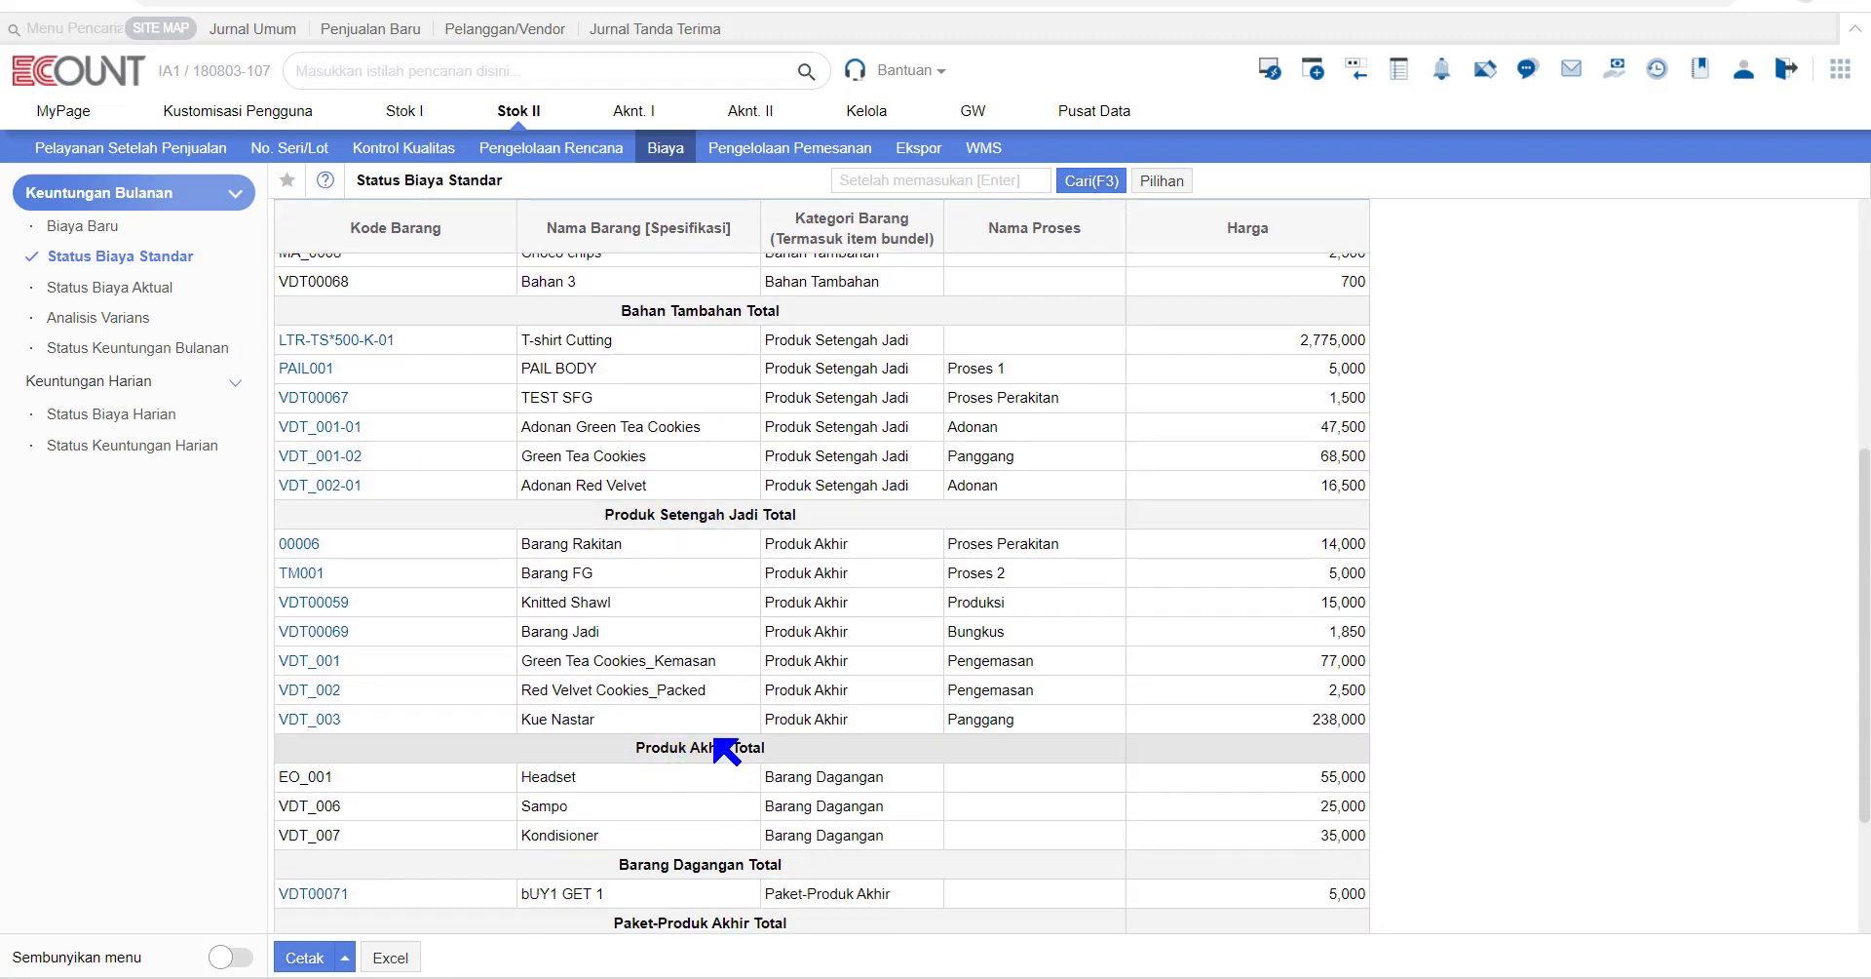
scroll(712, 752, "down", 2)
scroll(706, 748, "down", 1)
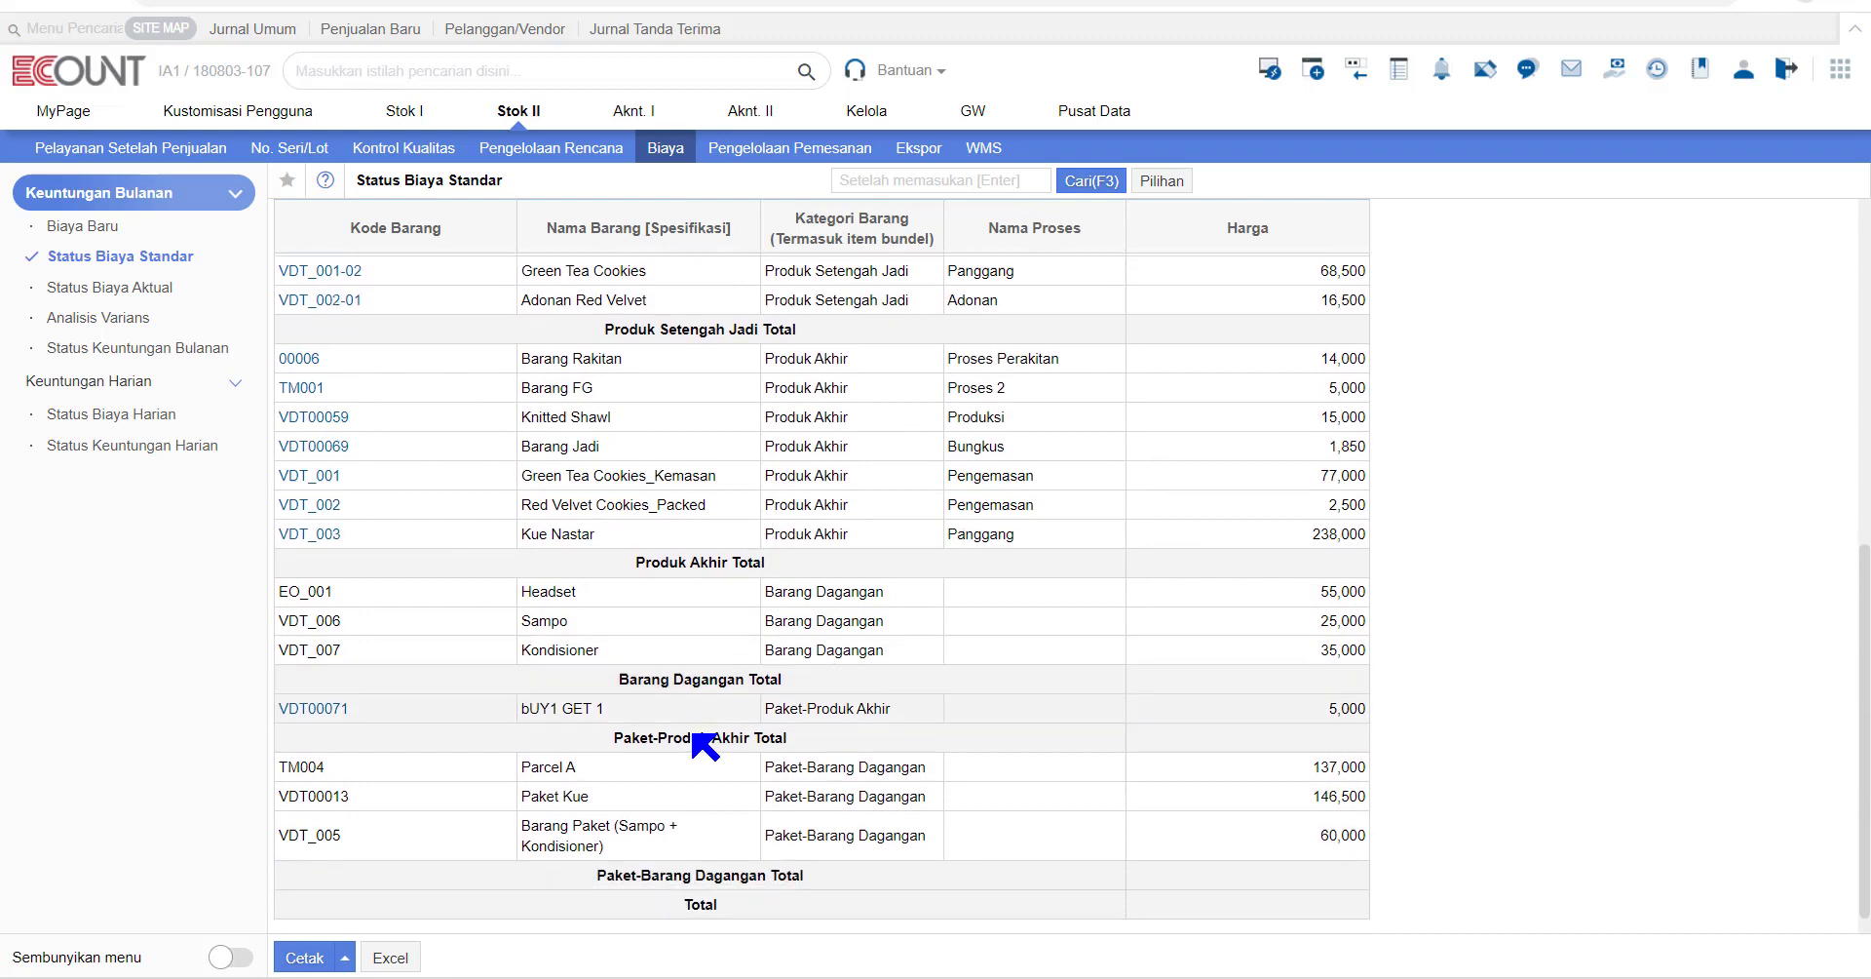
scroll(694, 735, "down", 1)
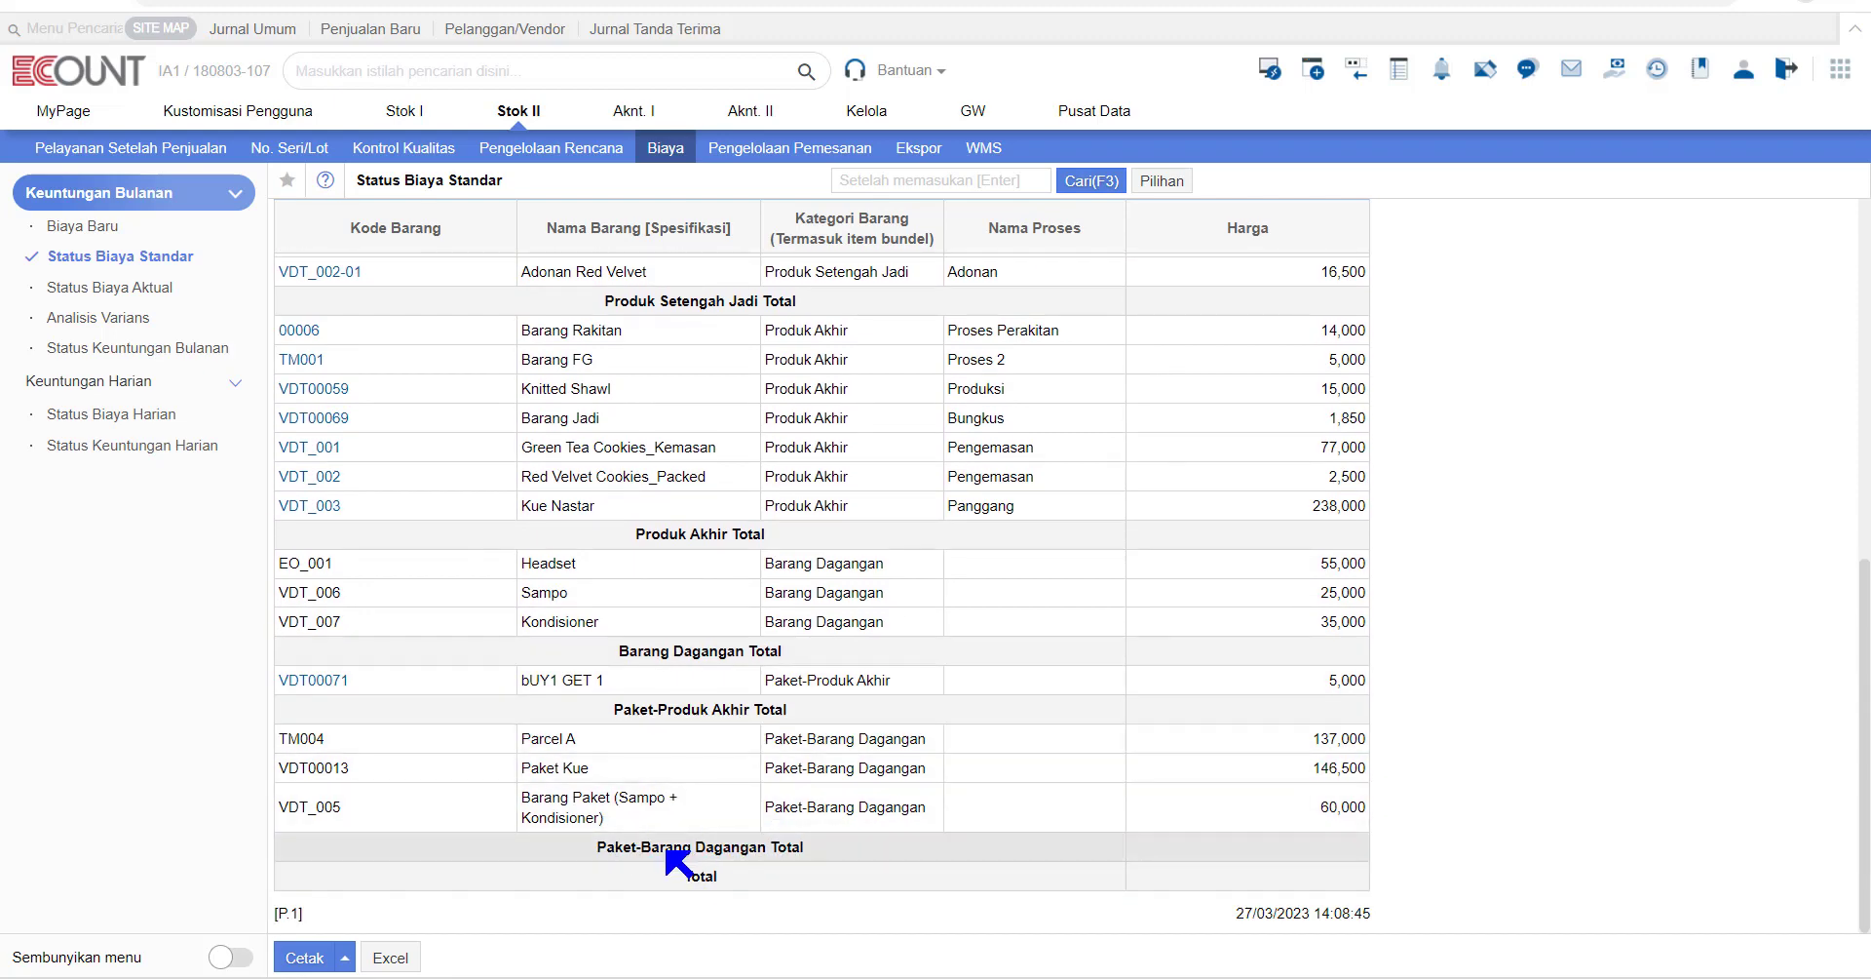
scroll(930, 768, "up", 3)
scroll(975, 760, "up", 4)
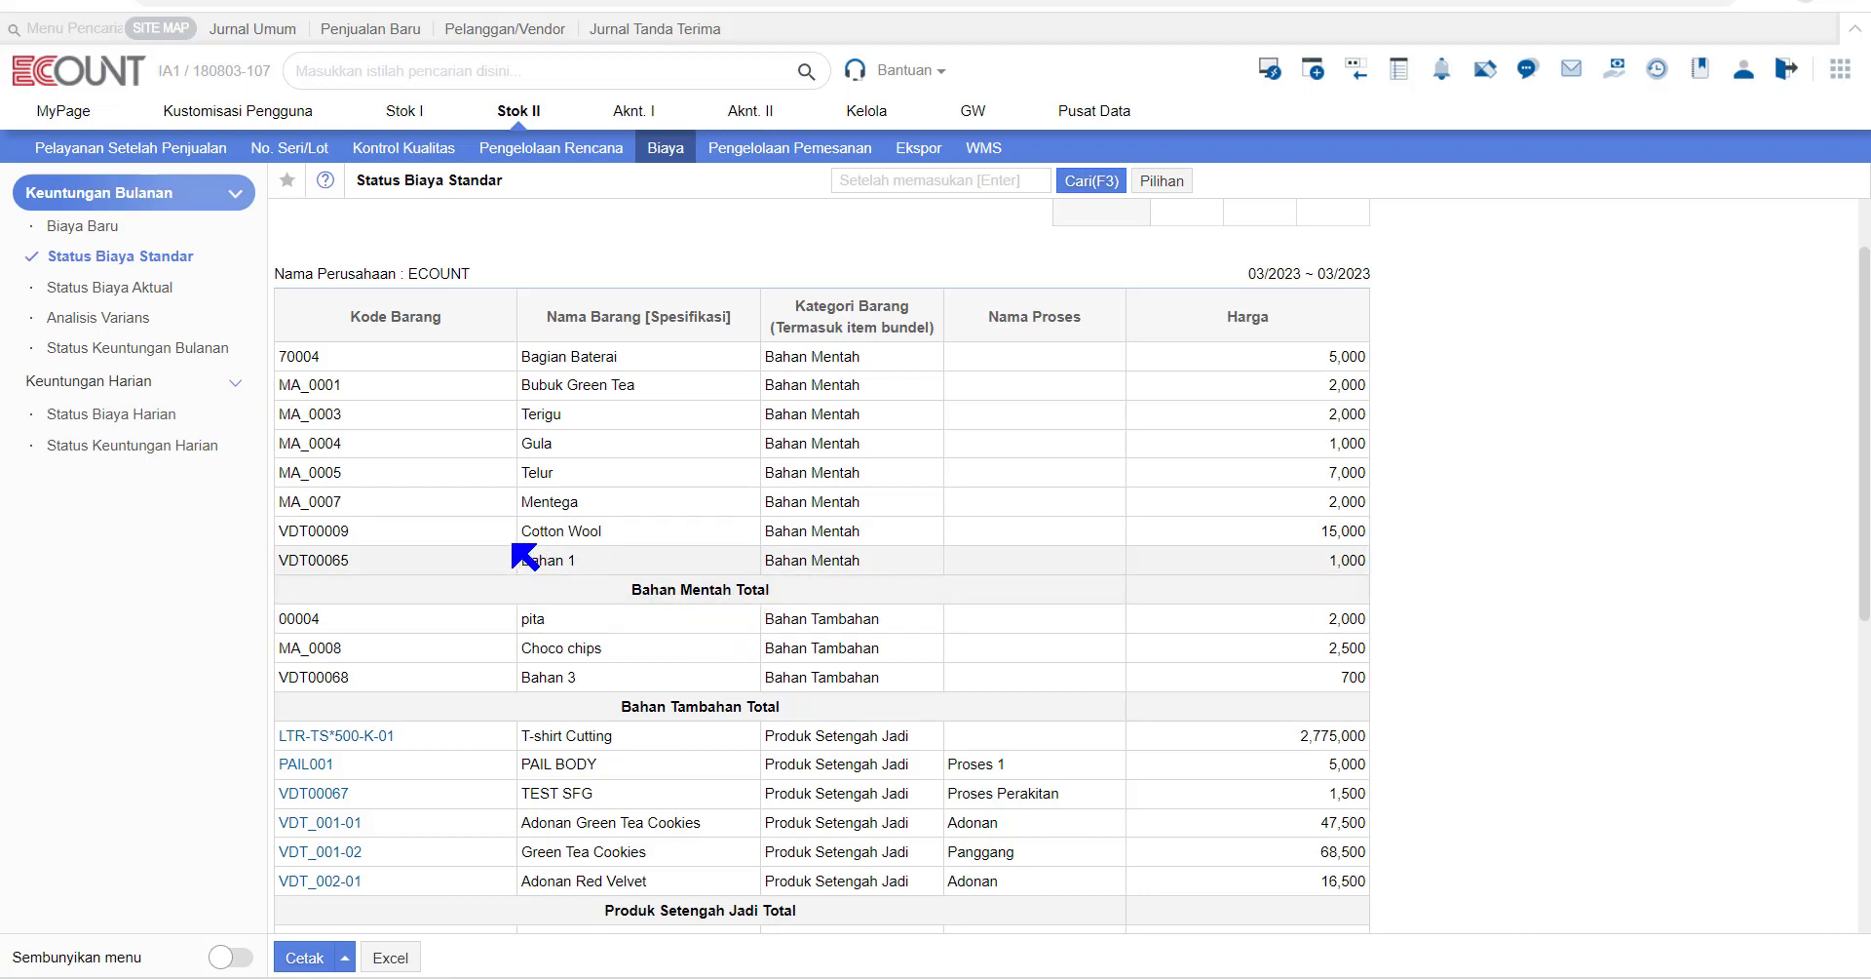
Open the Cotton Wool item's cost settings and compare its Biaya Standar Bahan with its price in the standard cost report
left_click_drag(521, 533, 601, 543)
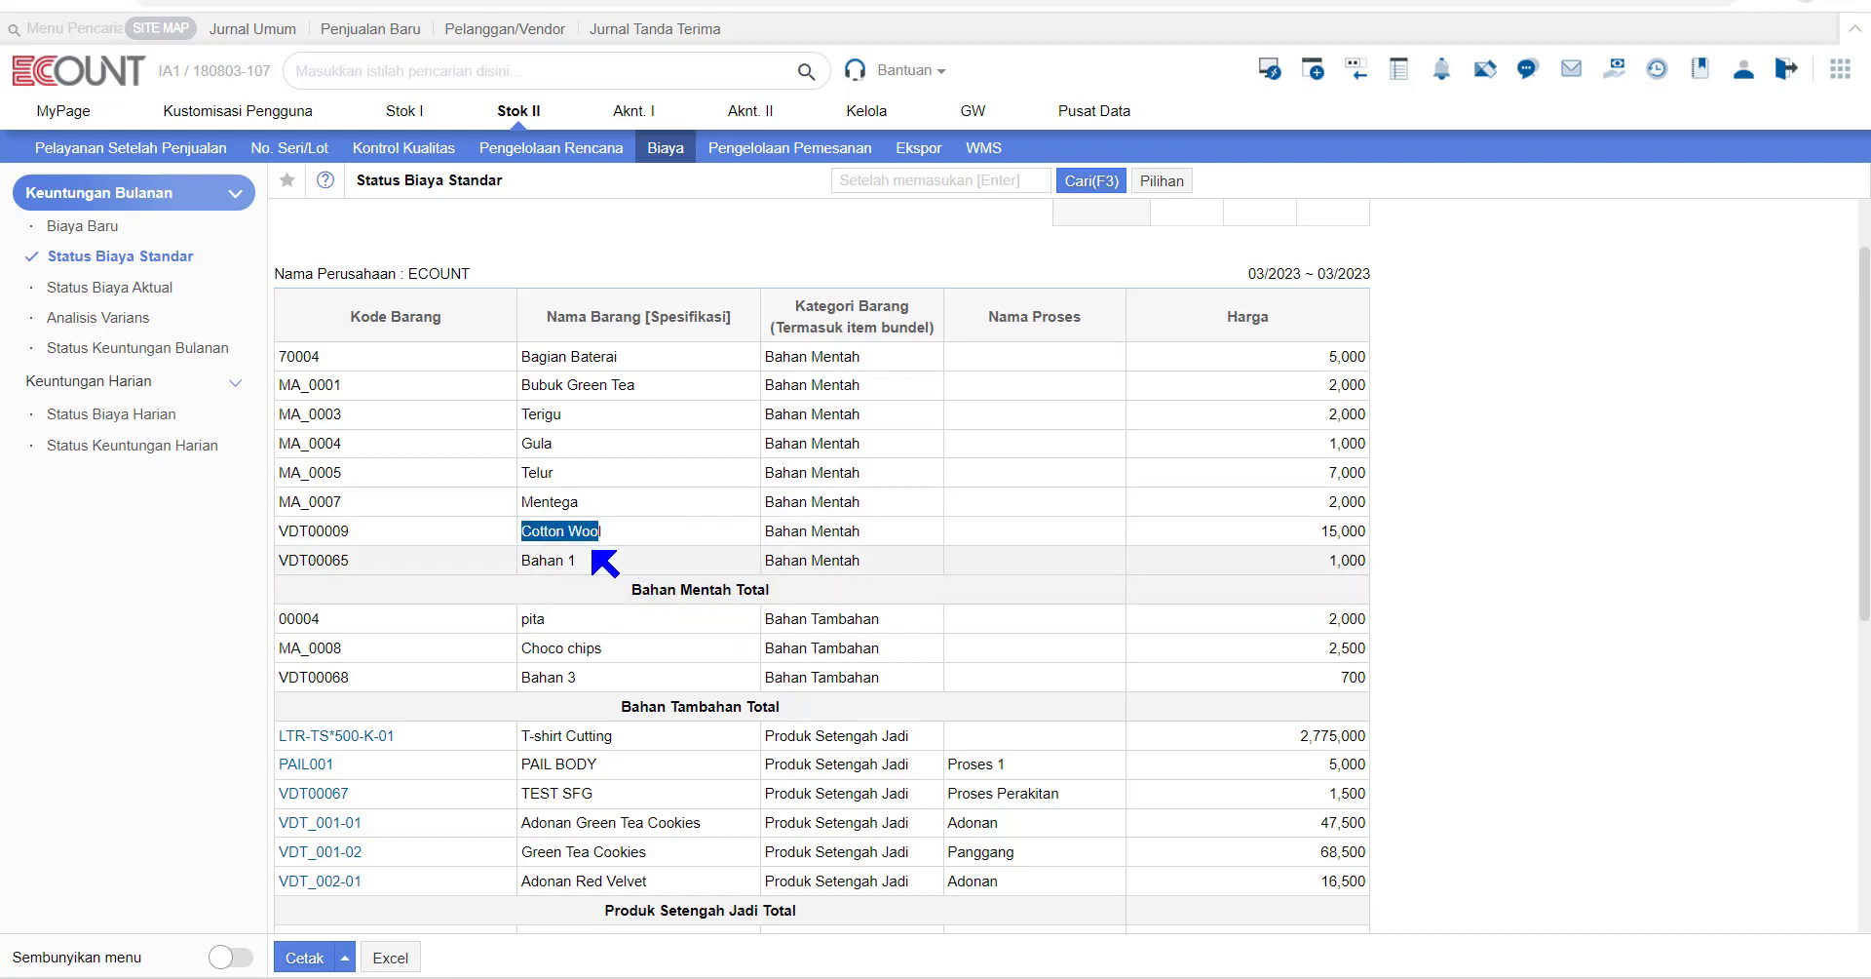
left_click(605, 565)
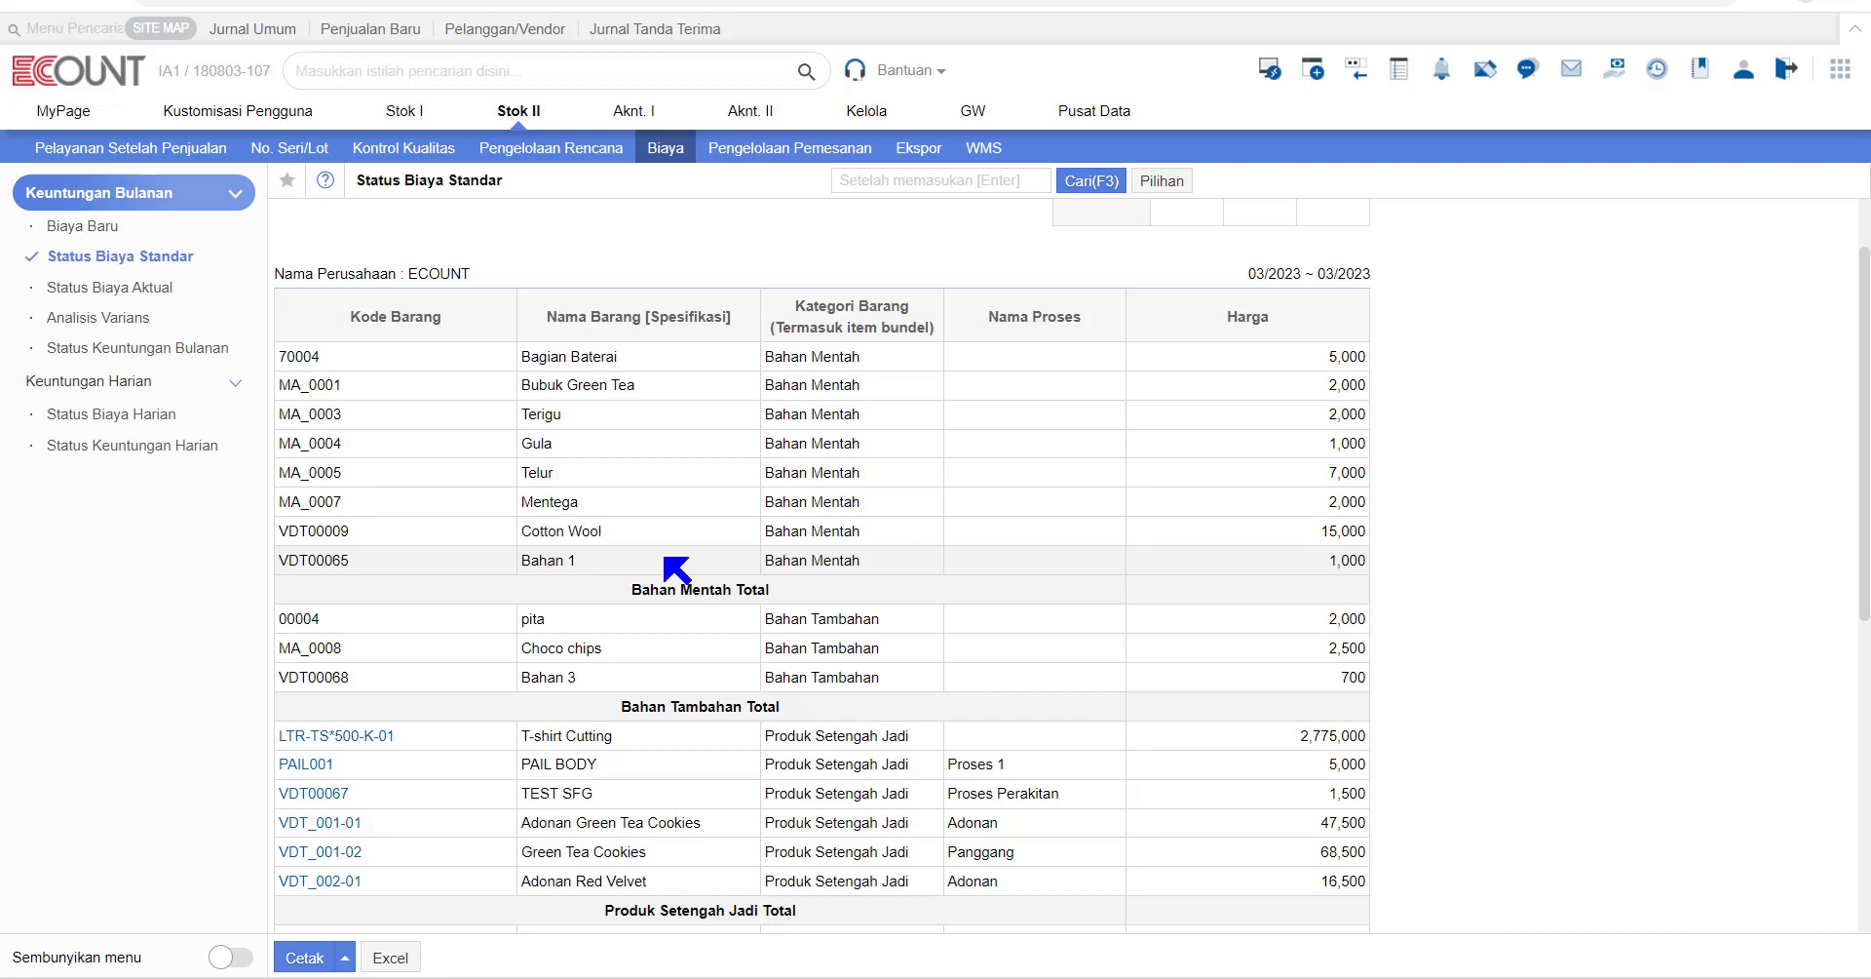
left_click(828, 1)
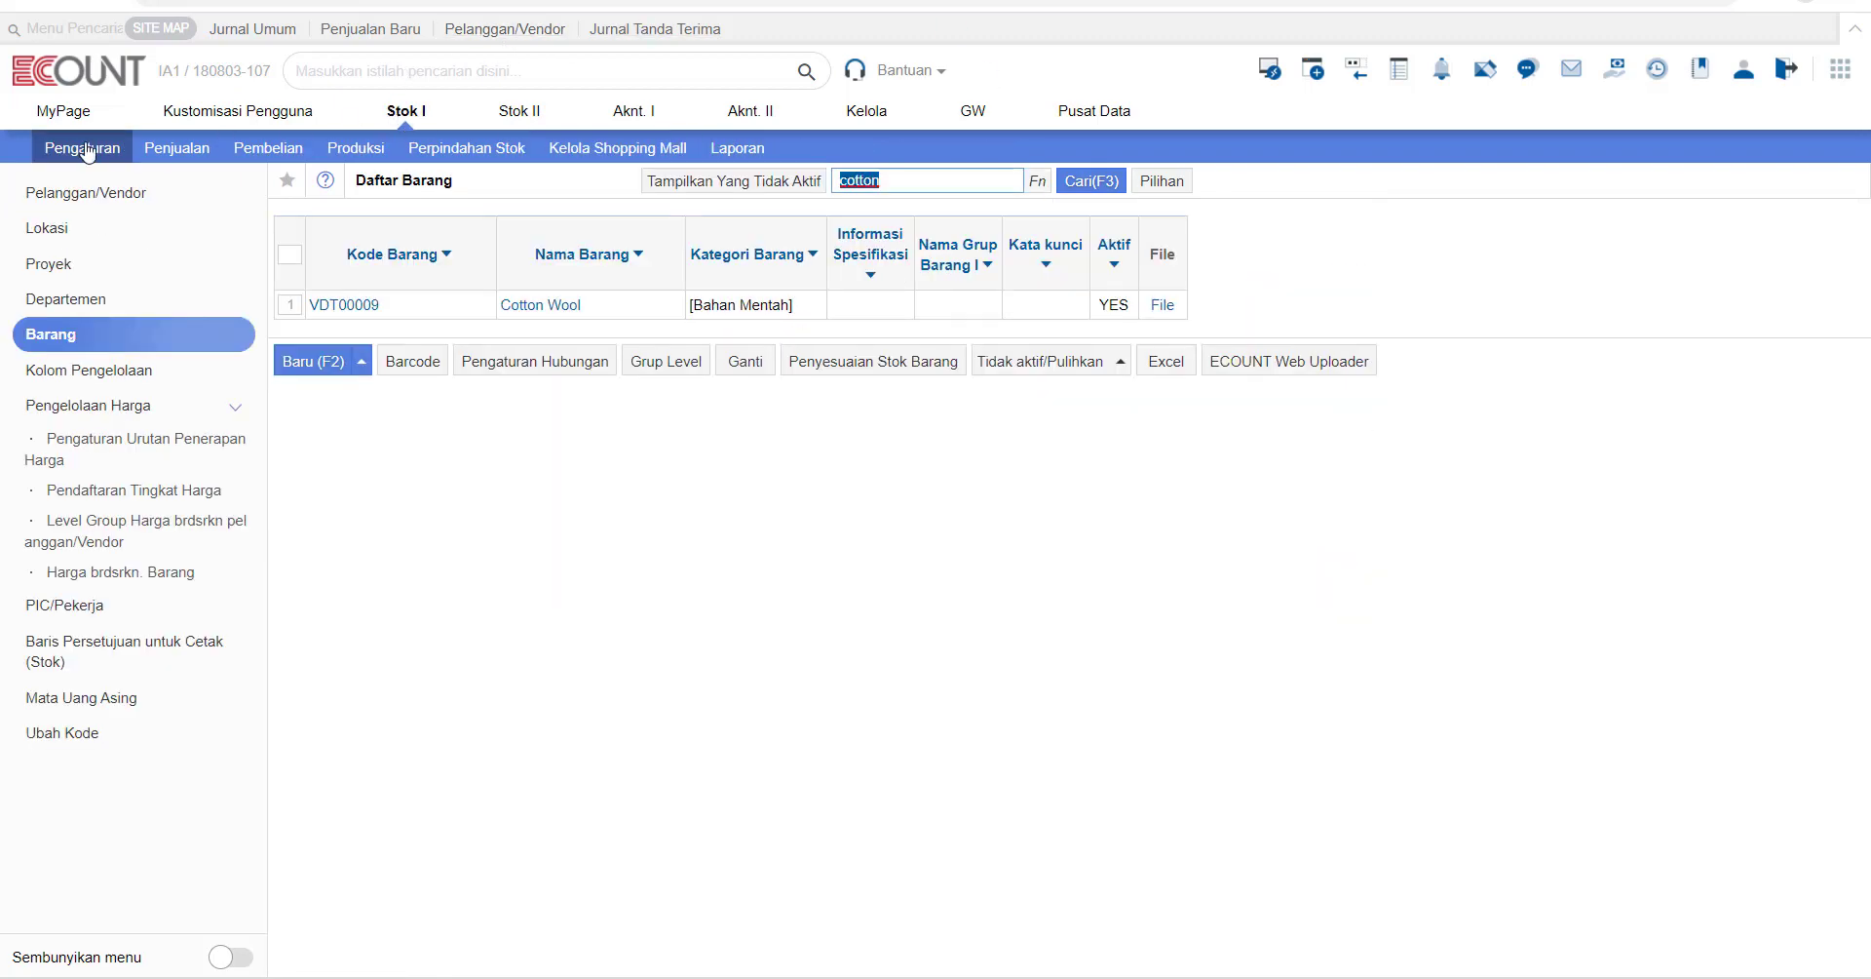
left_click(537, 305)
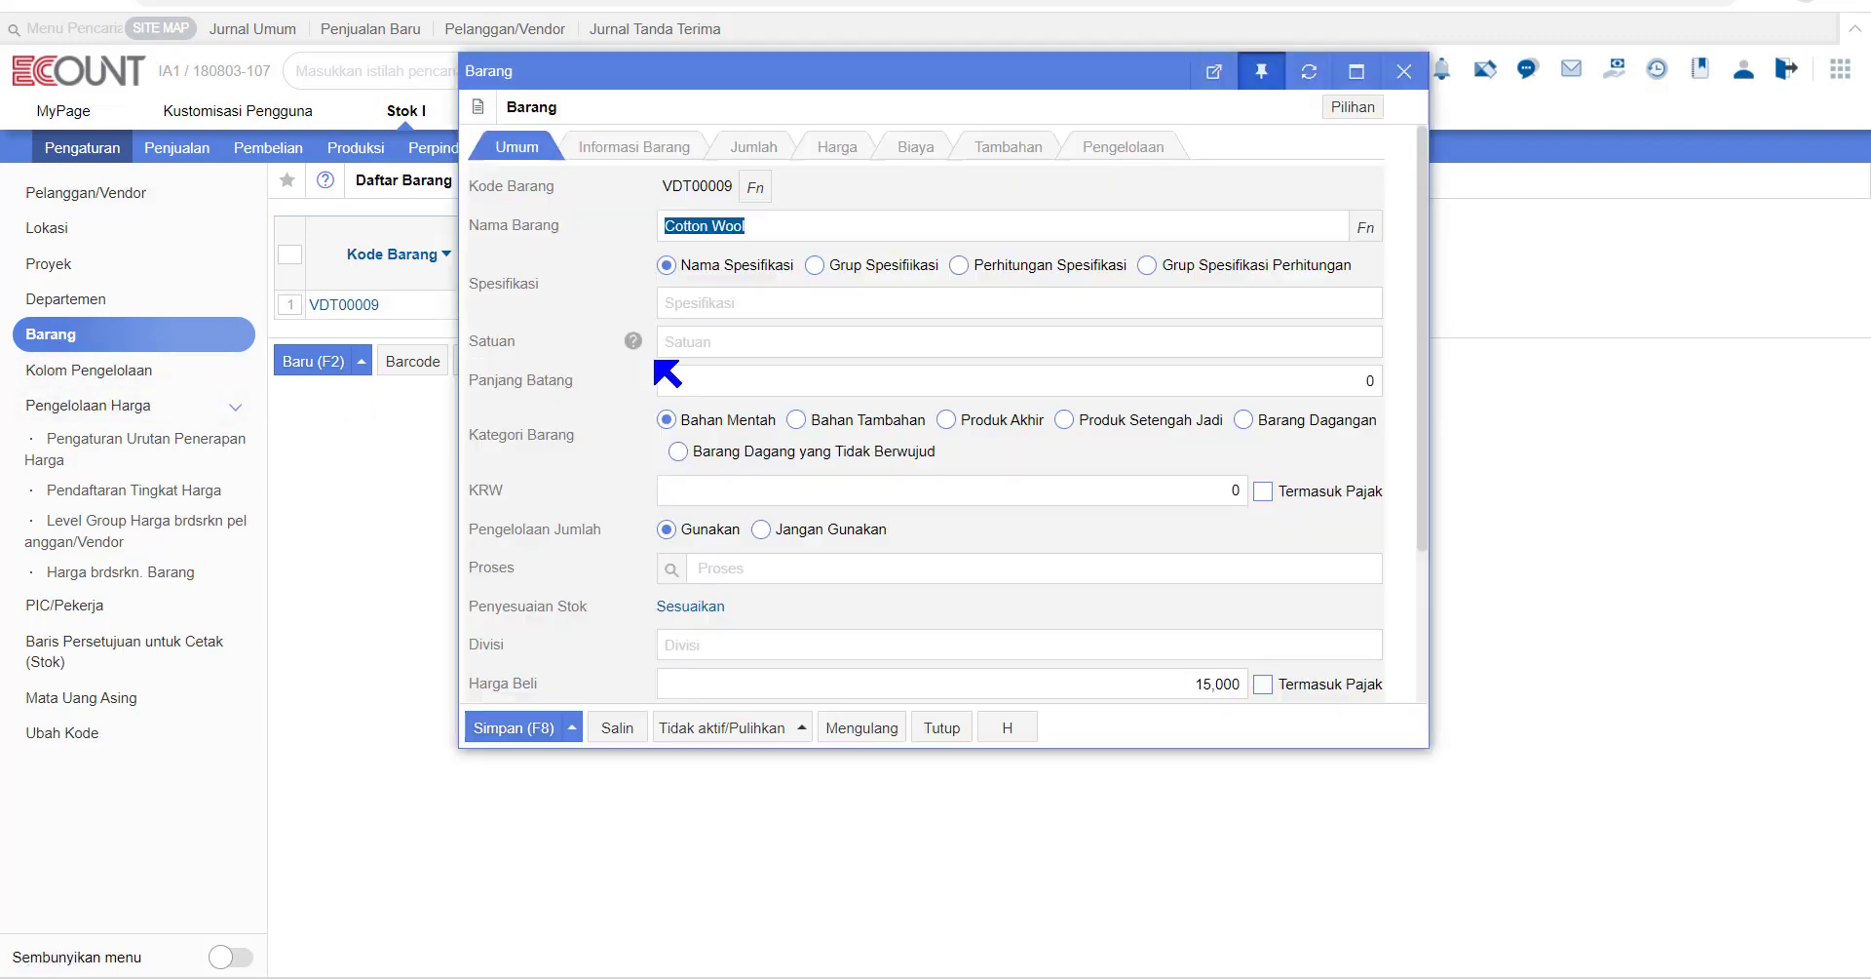
left_click(921, 151)
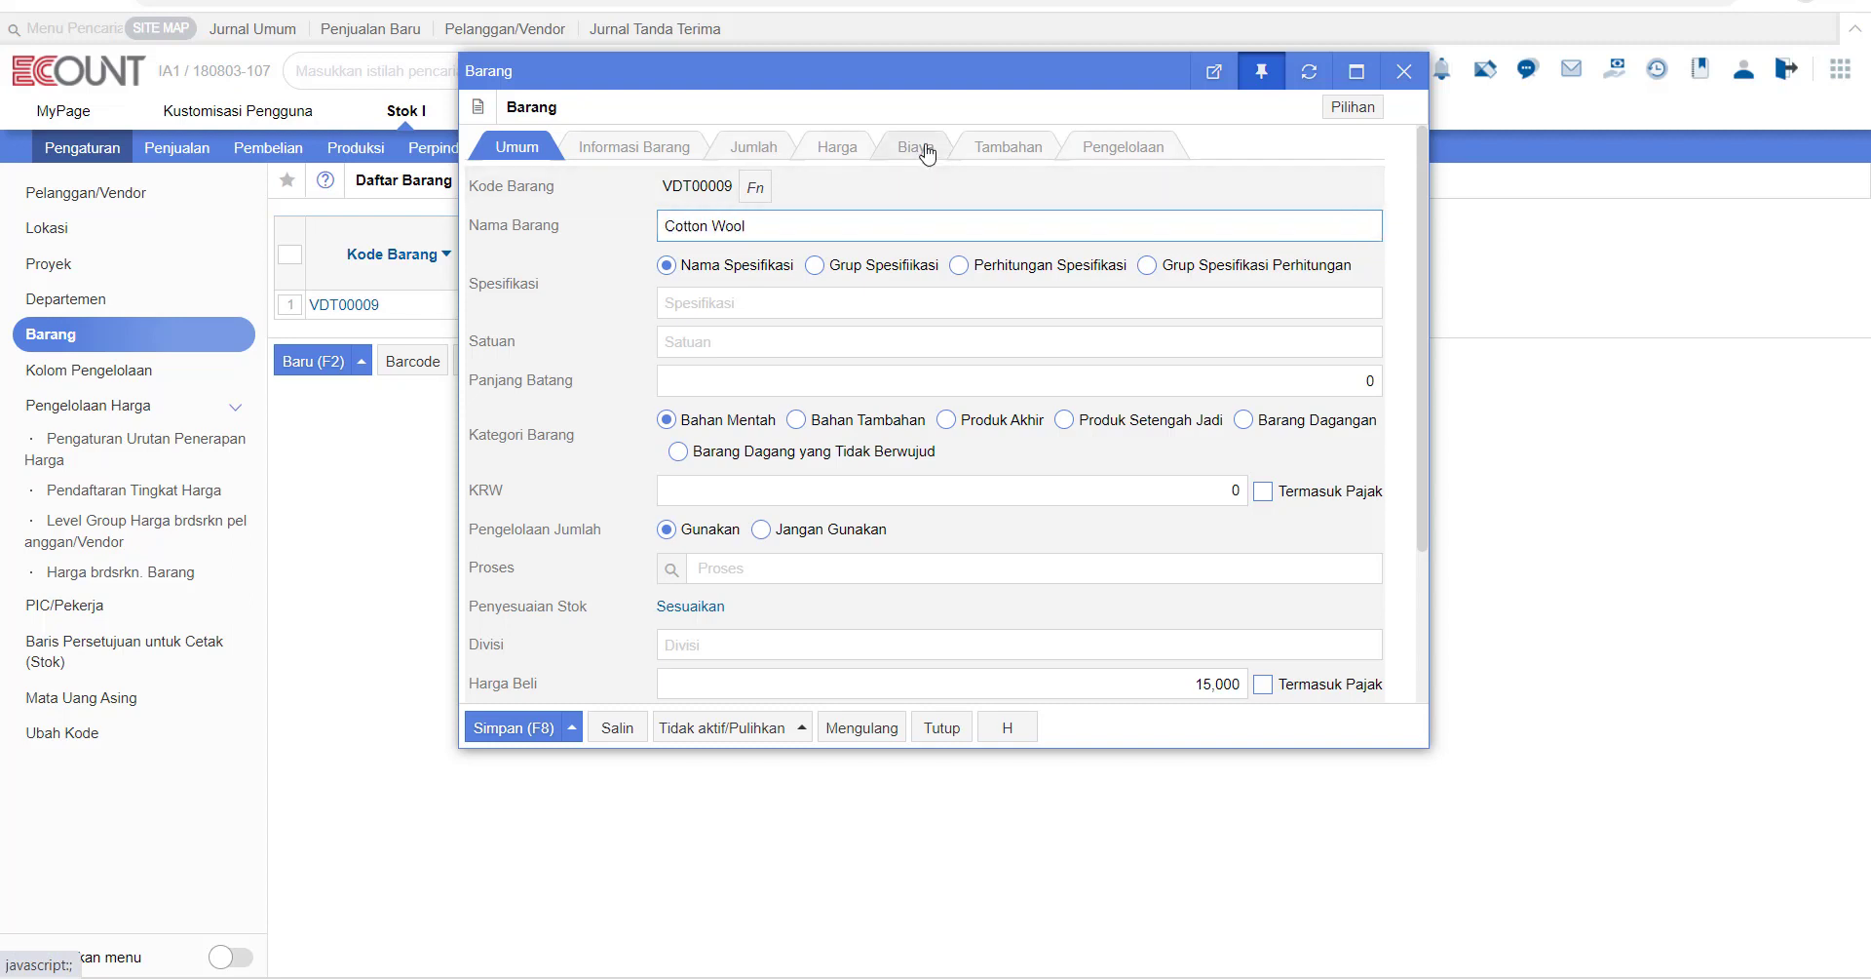
left_click(517, 376)
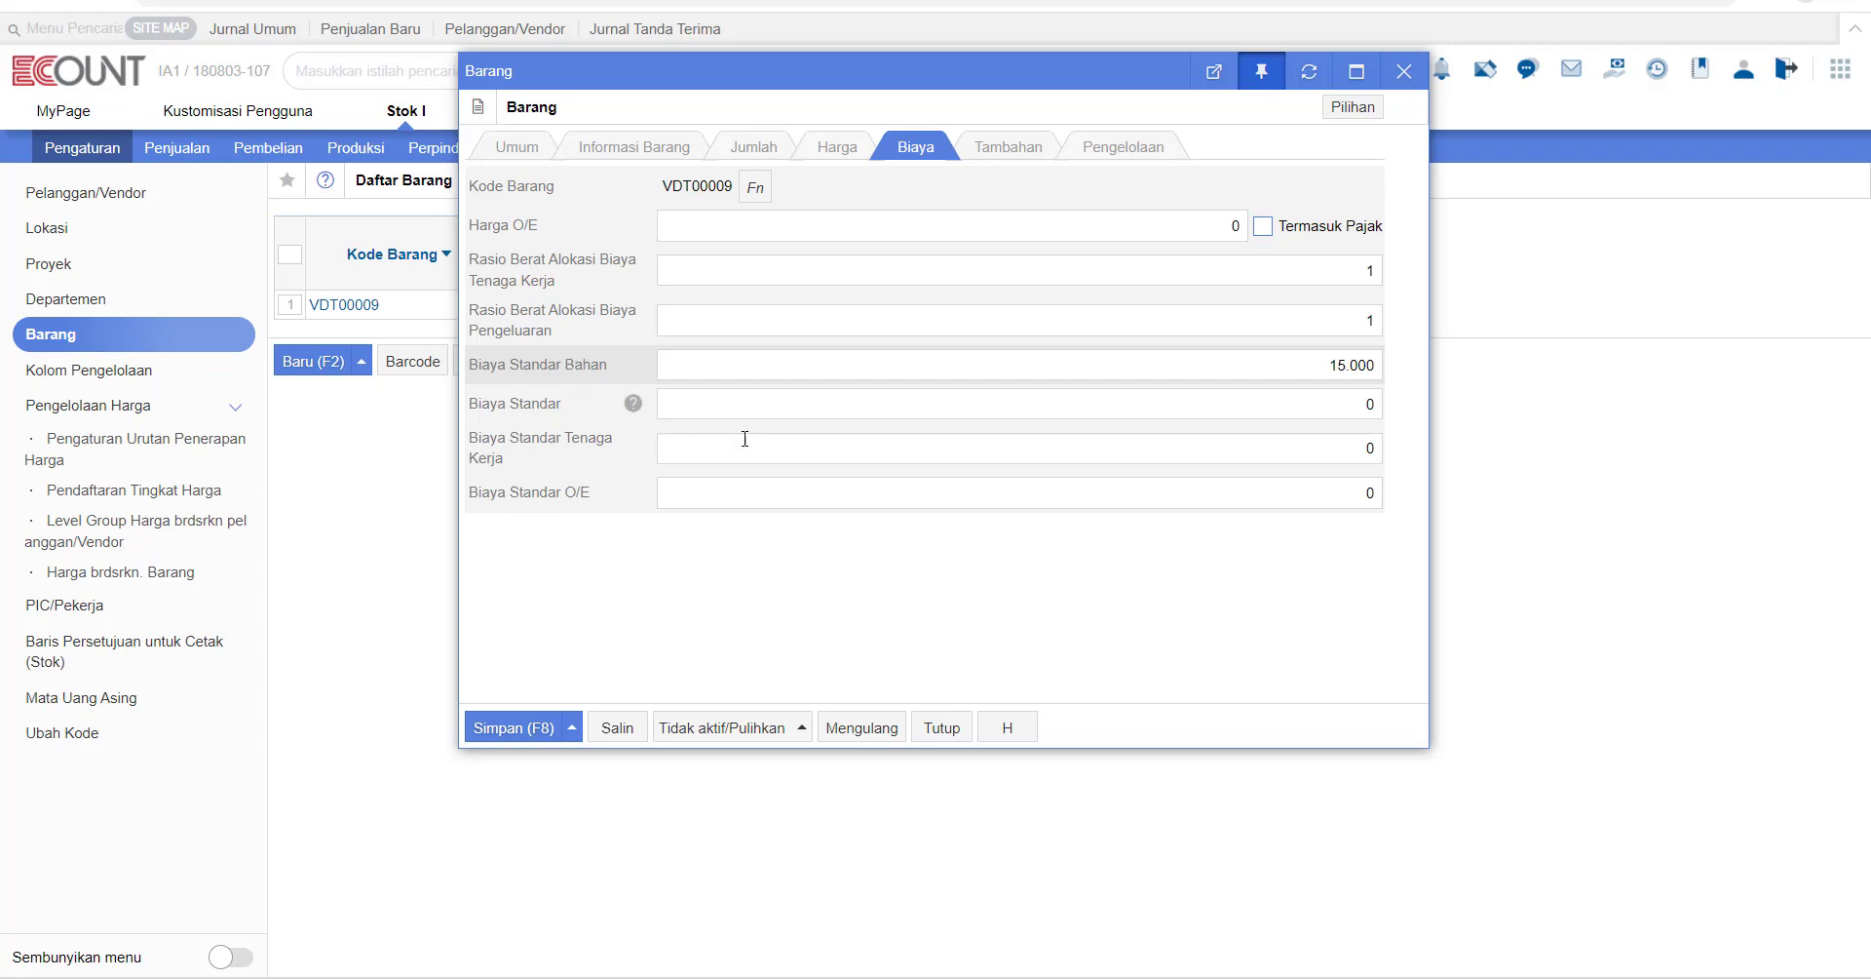
left_click(1357, 364)
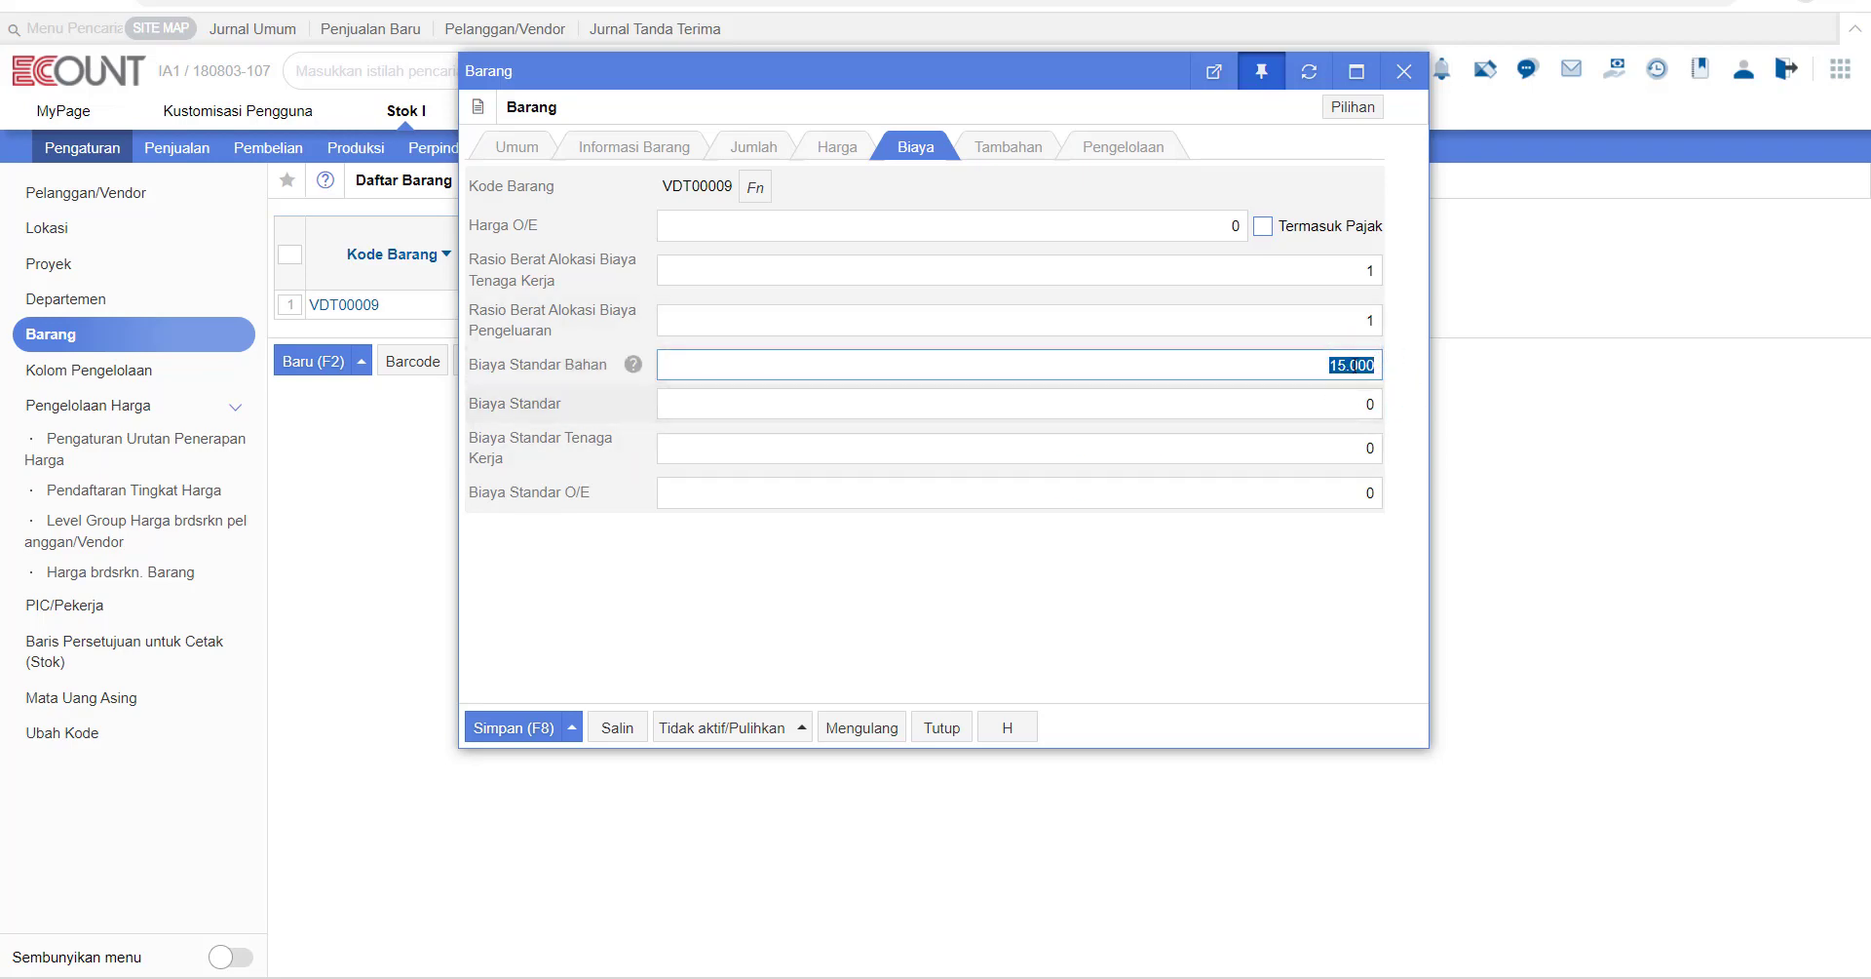
left_click(1350, 364)
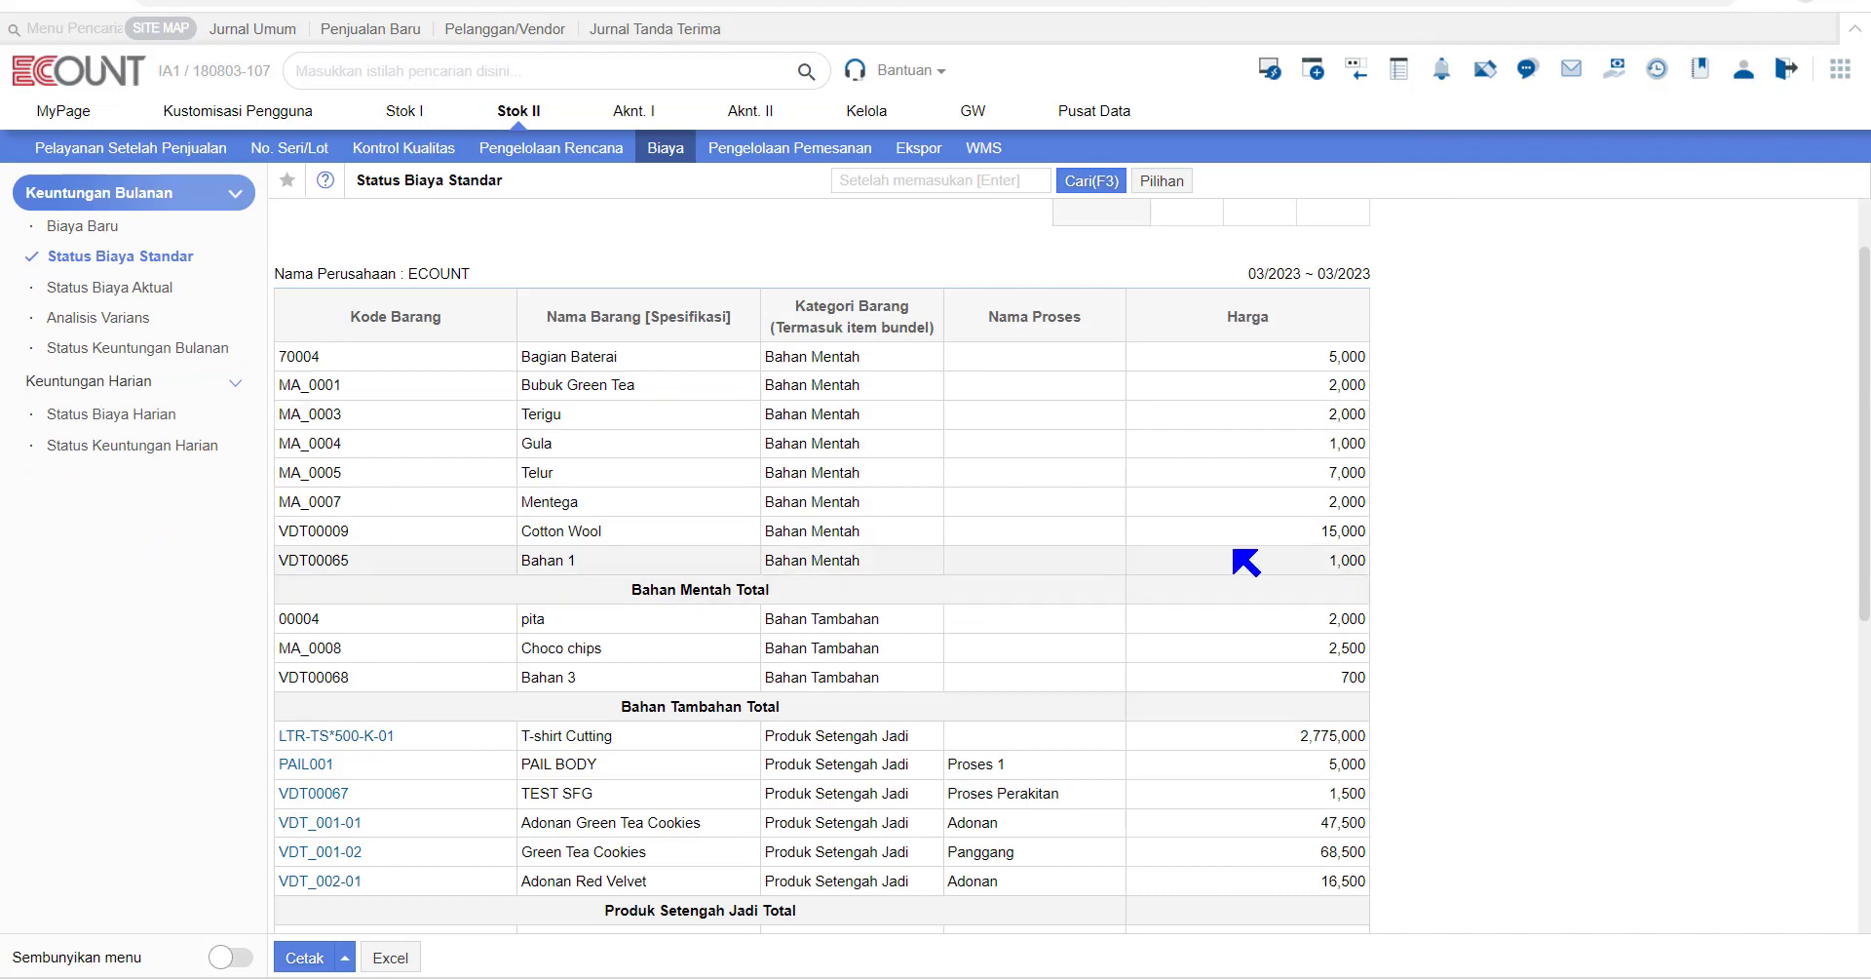
left_click_drag(1320, 535, 1382, 548)
left_click(1338, 535)
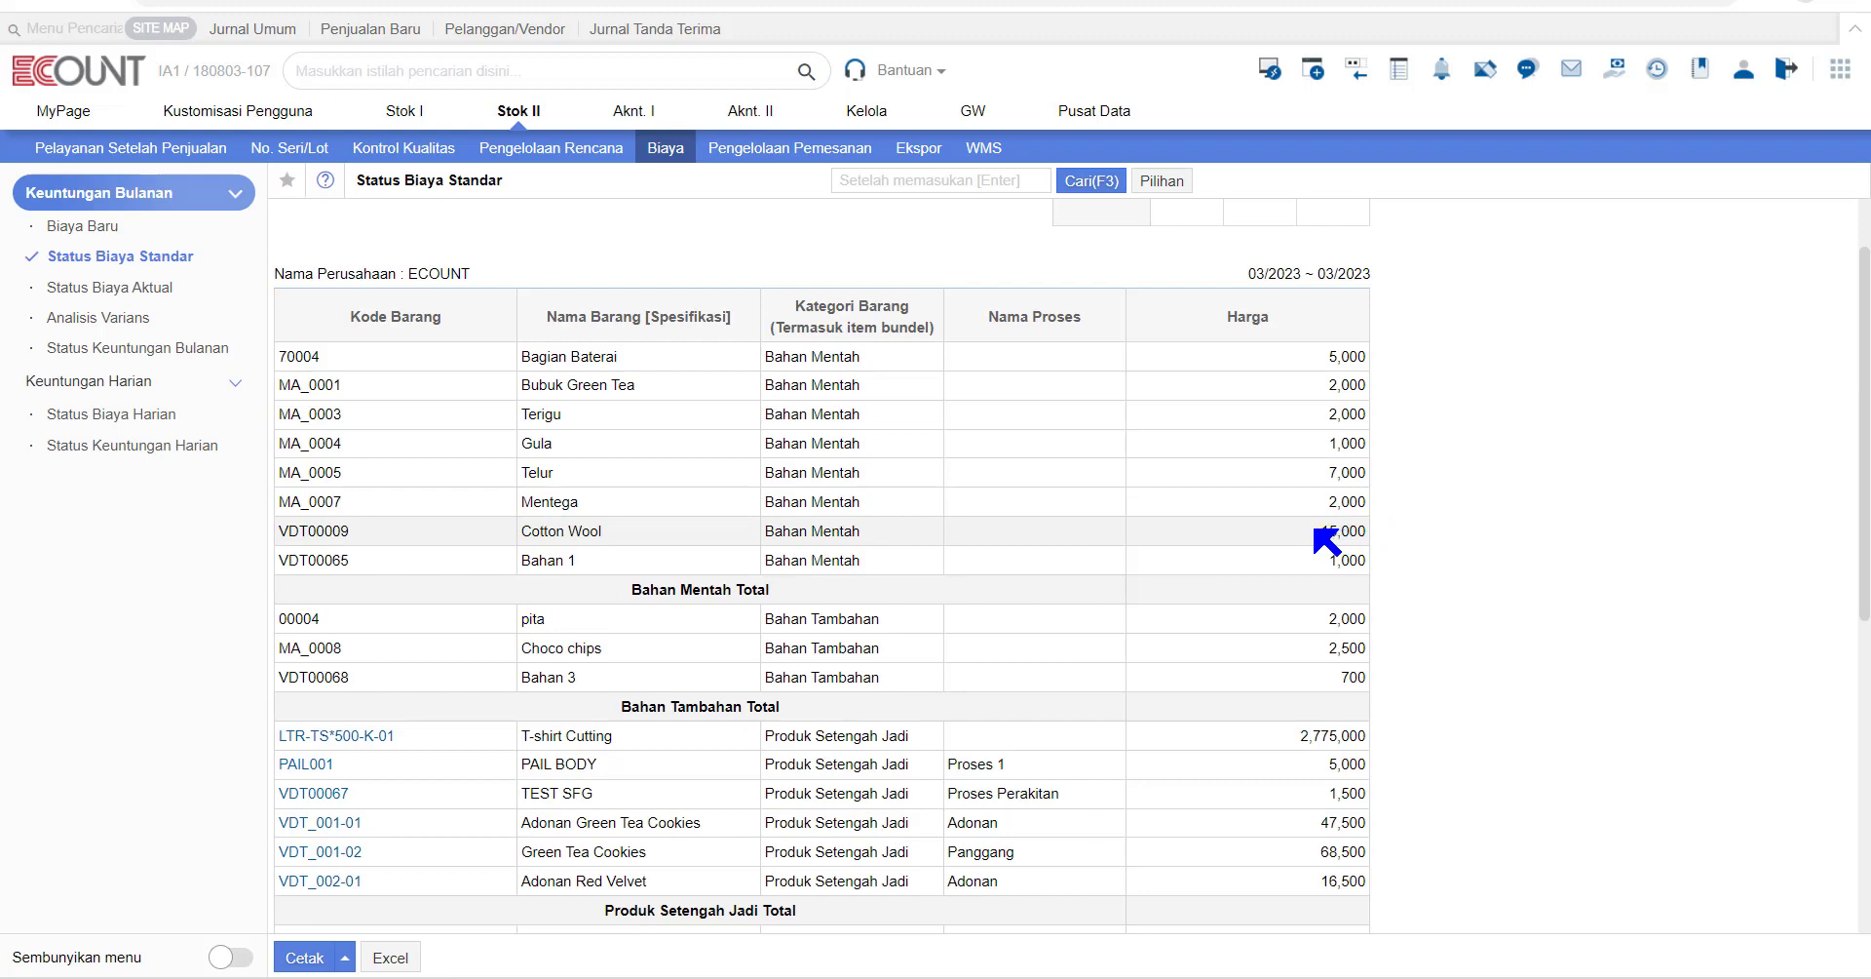
Open the BOM of the semi-finished item Adonan Green Tea Cookies (VDT_001-01) in Desain BOM
scroll(1329, 539, "down", 3)
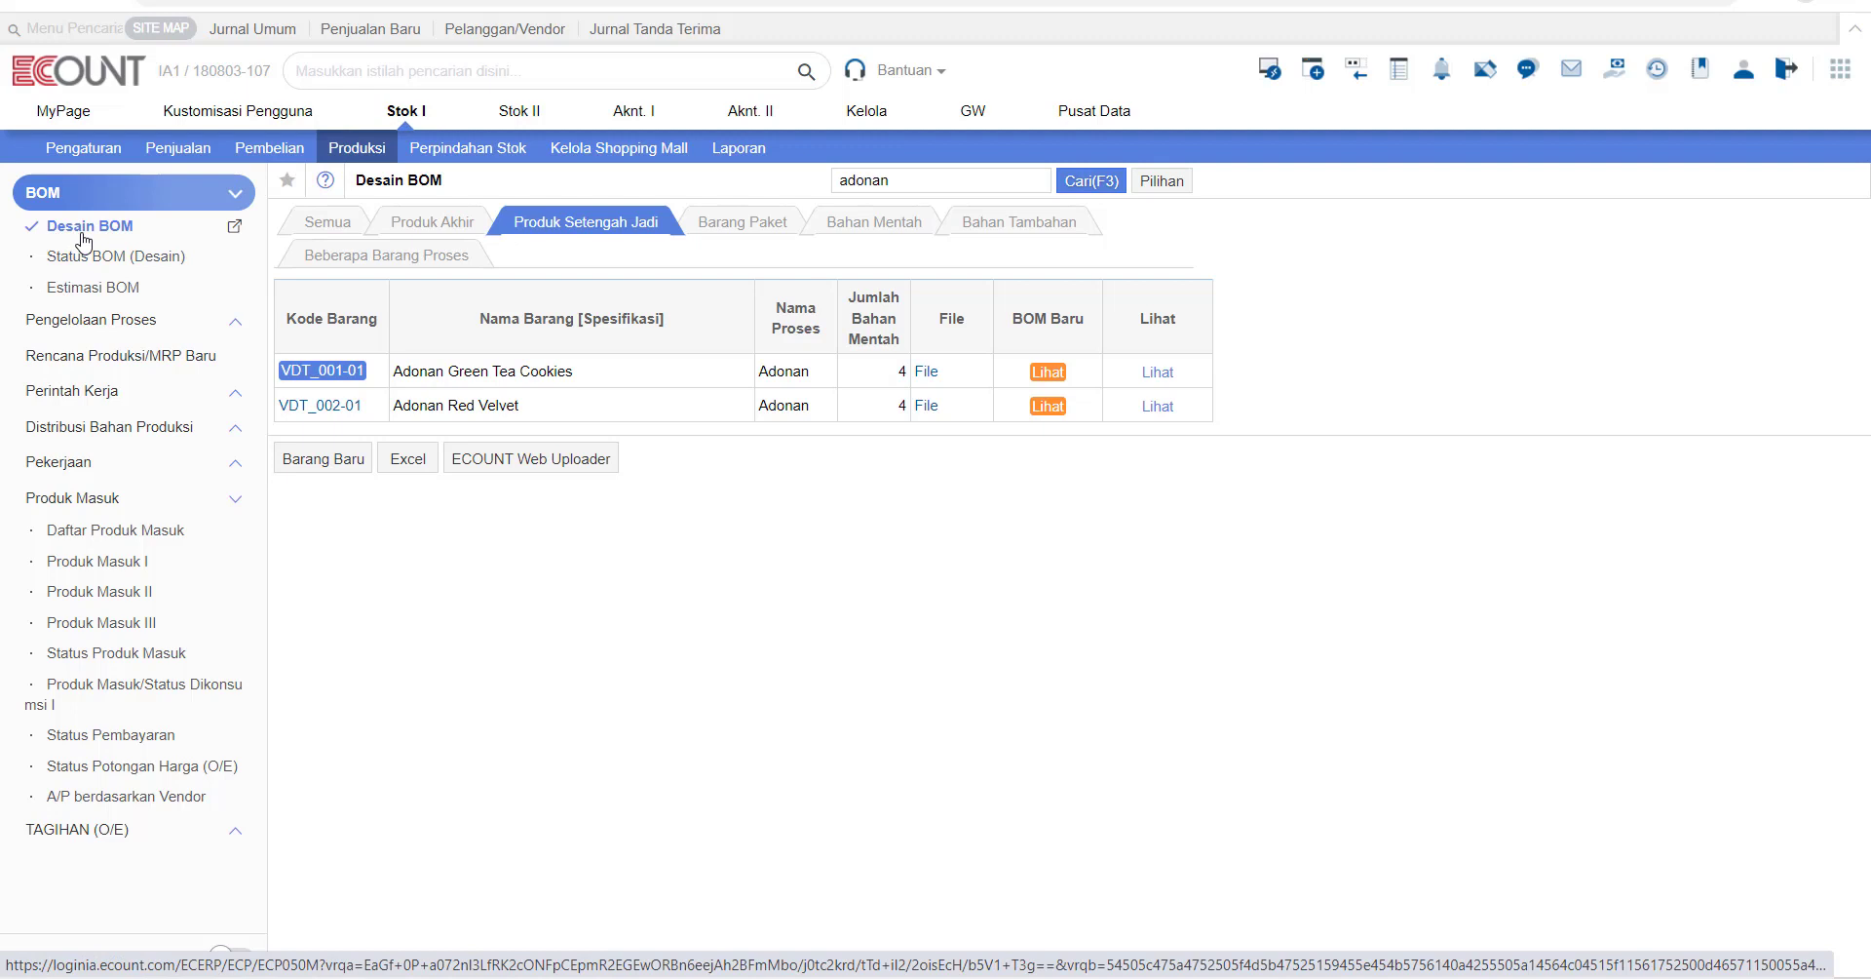
left_click(332, 371)
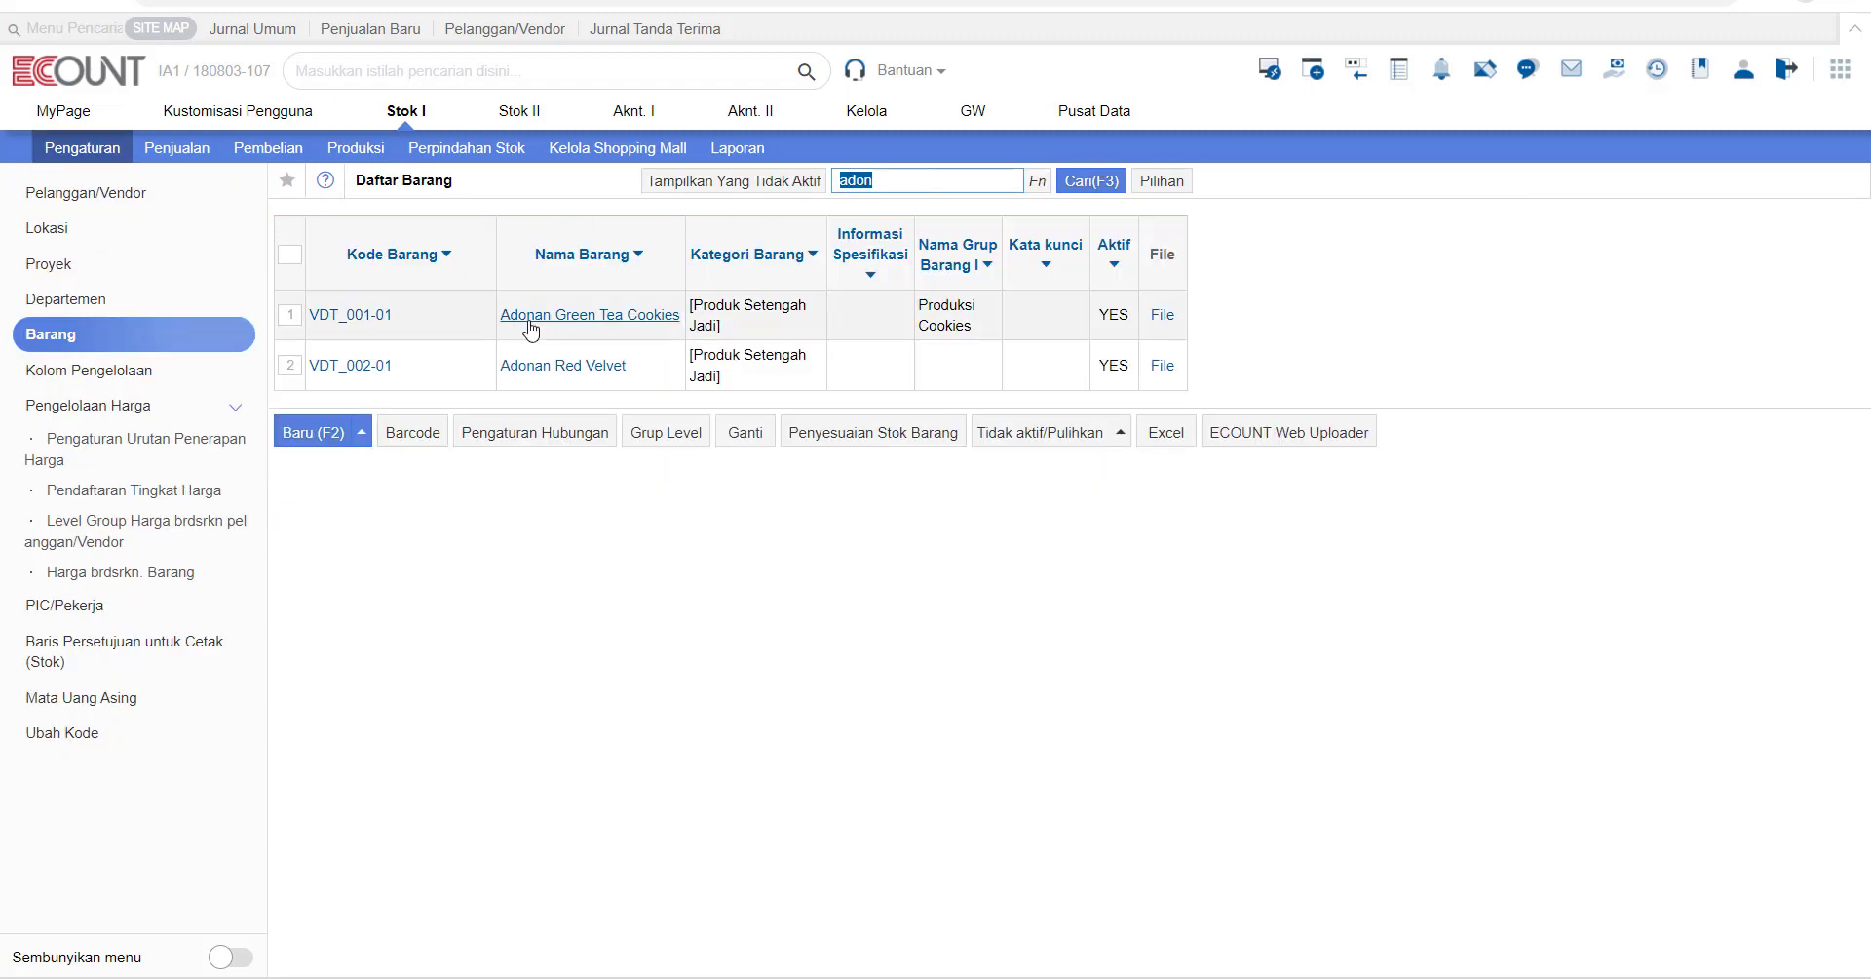
Open the Adonan Green Tea Cookies item's cost settings and check its Biaya Standar, Biaya Standar Tenaga Kerja and Biaya Standar O/E
left_click(531, 331)
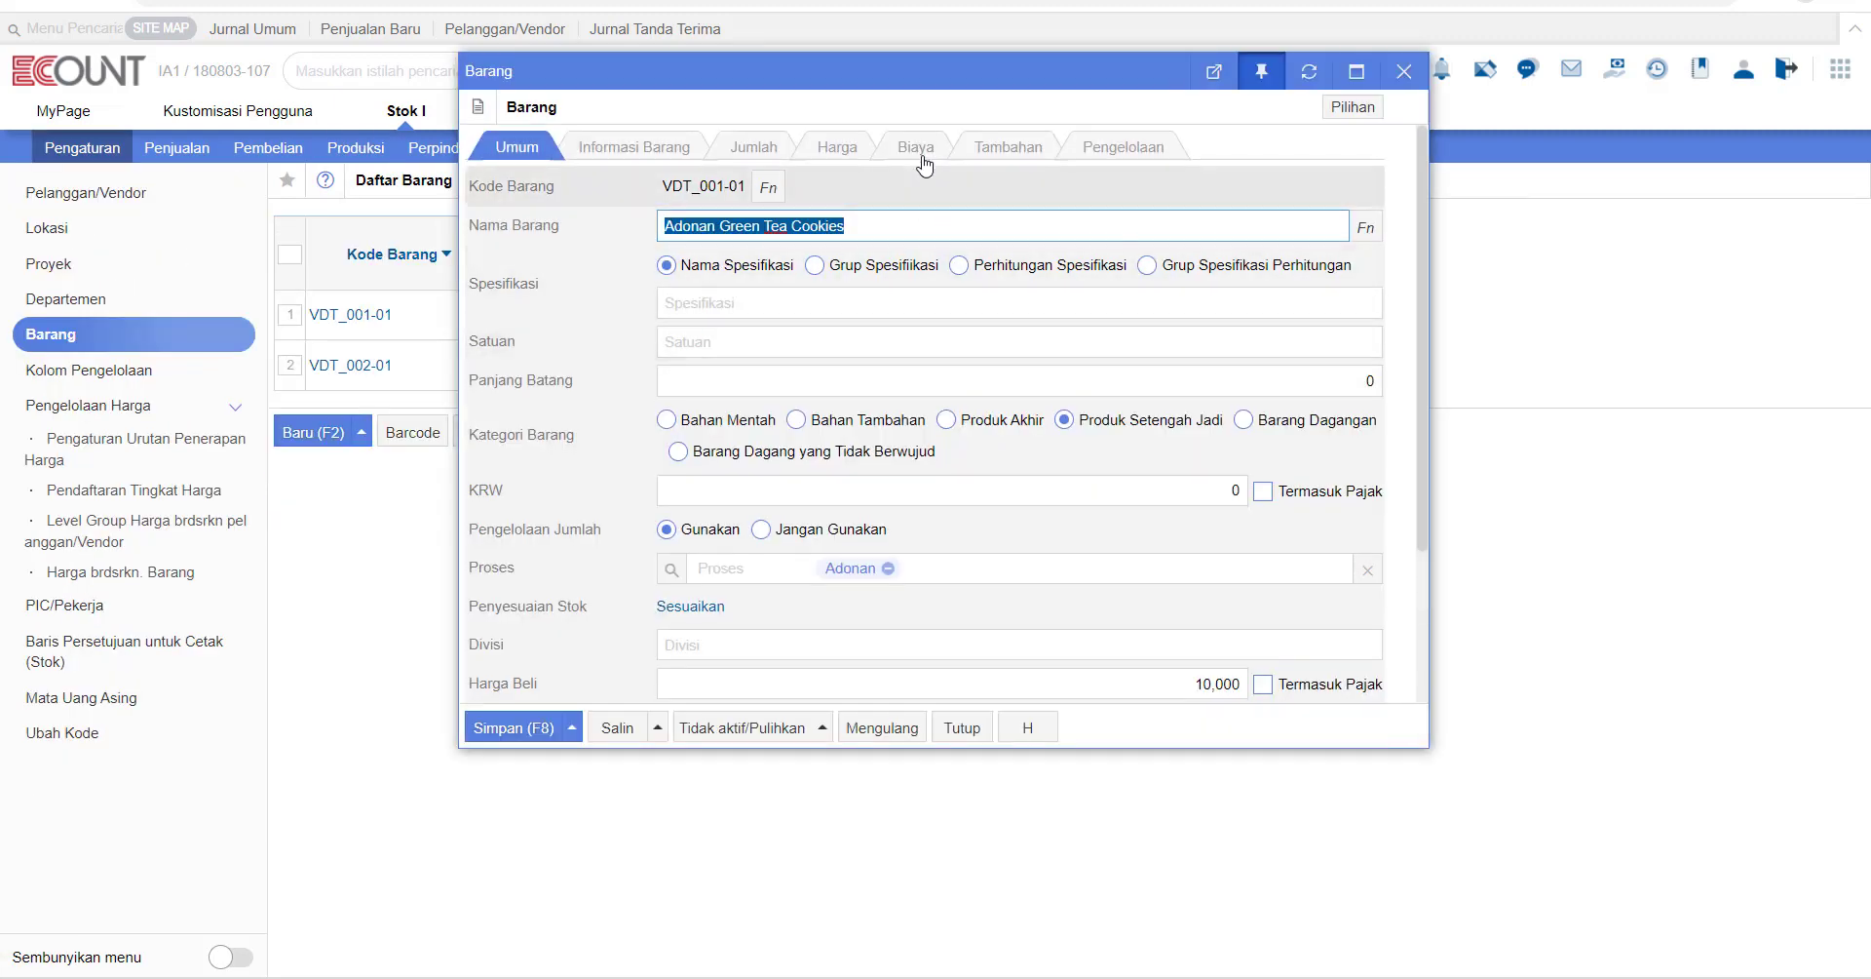
left_click(911, 148)
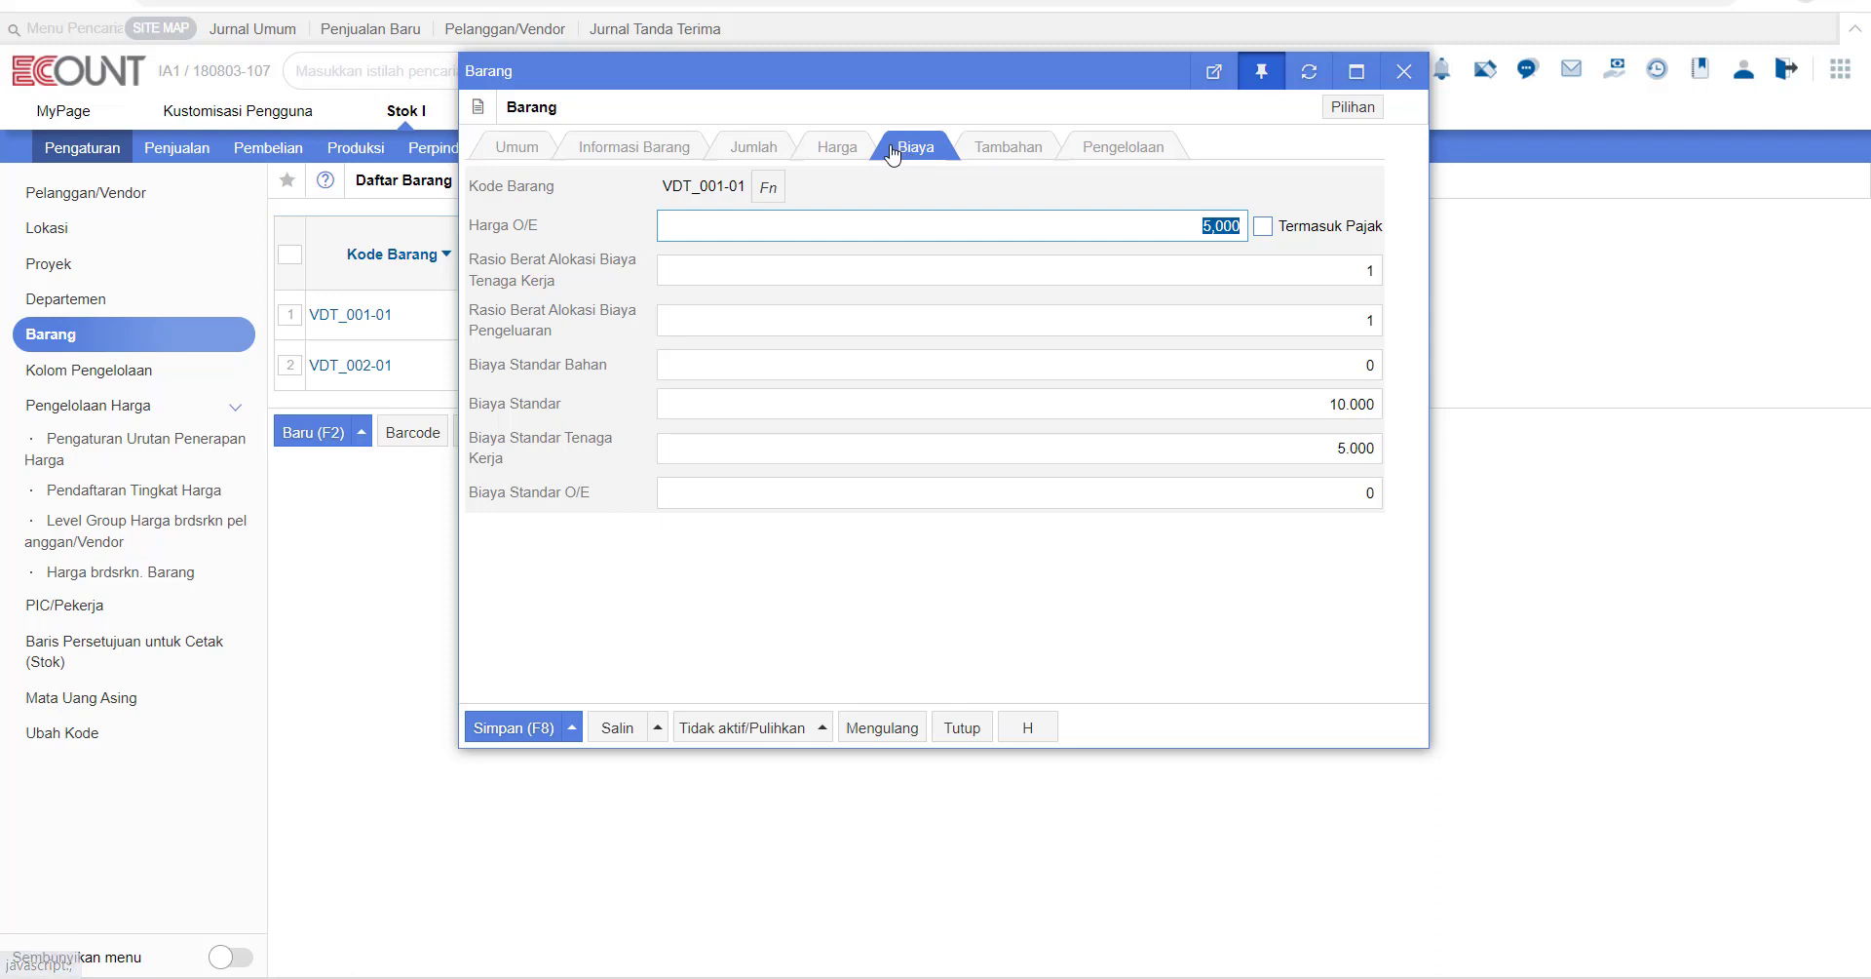
left_click_drag(855, 78, 1061, 126)
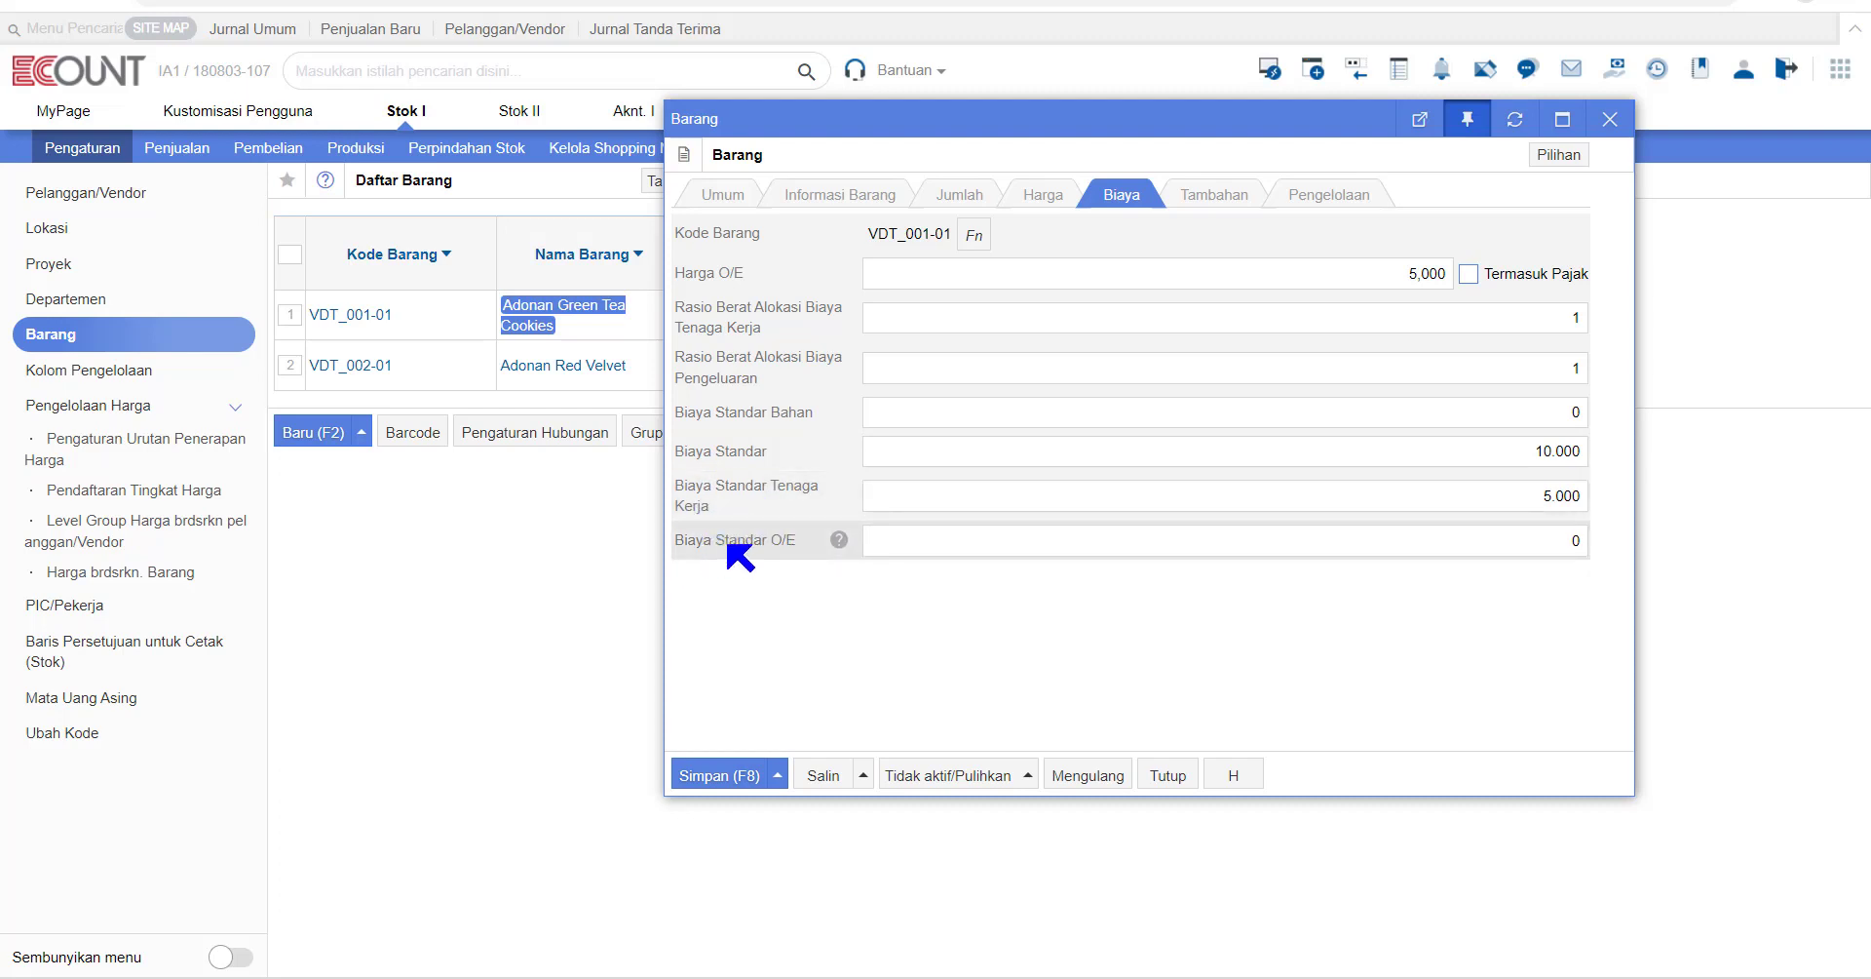
left_click(1193, 454)
left_click(1188, 494)
left_click(1200, 538)
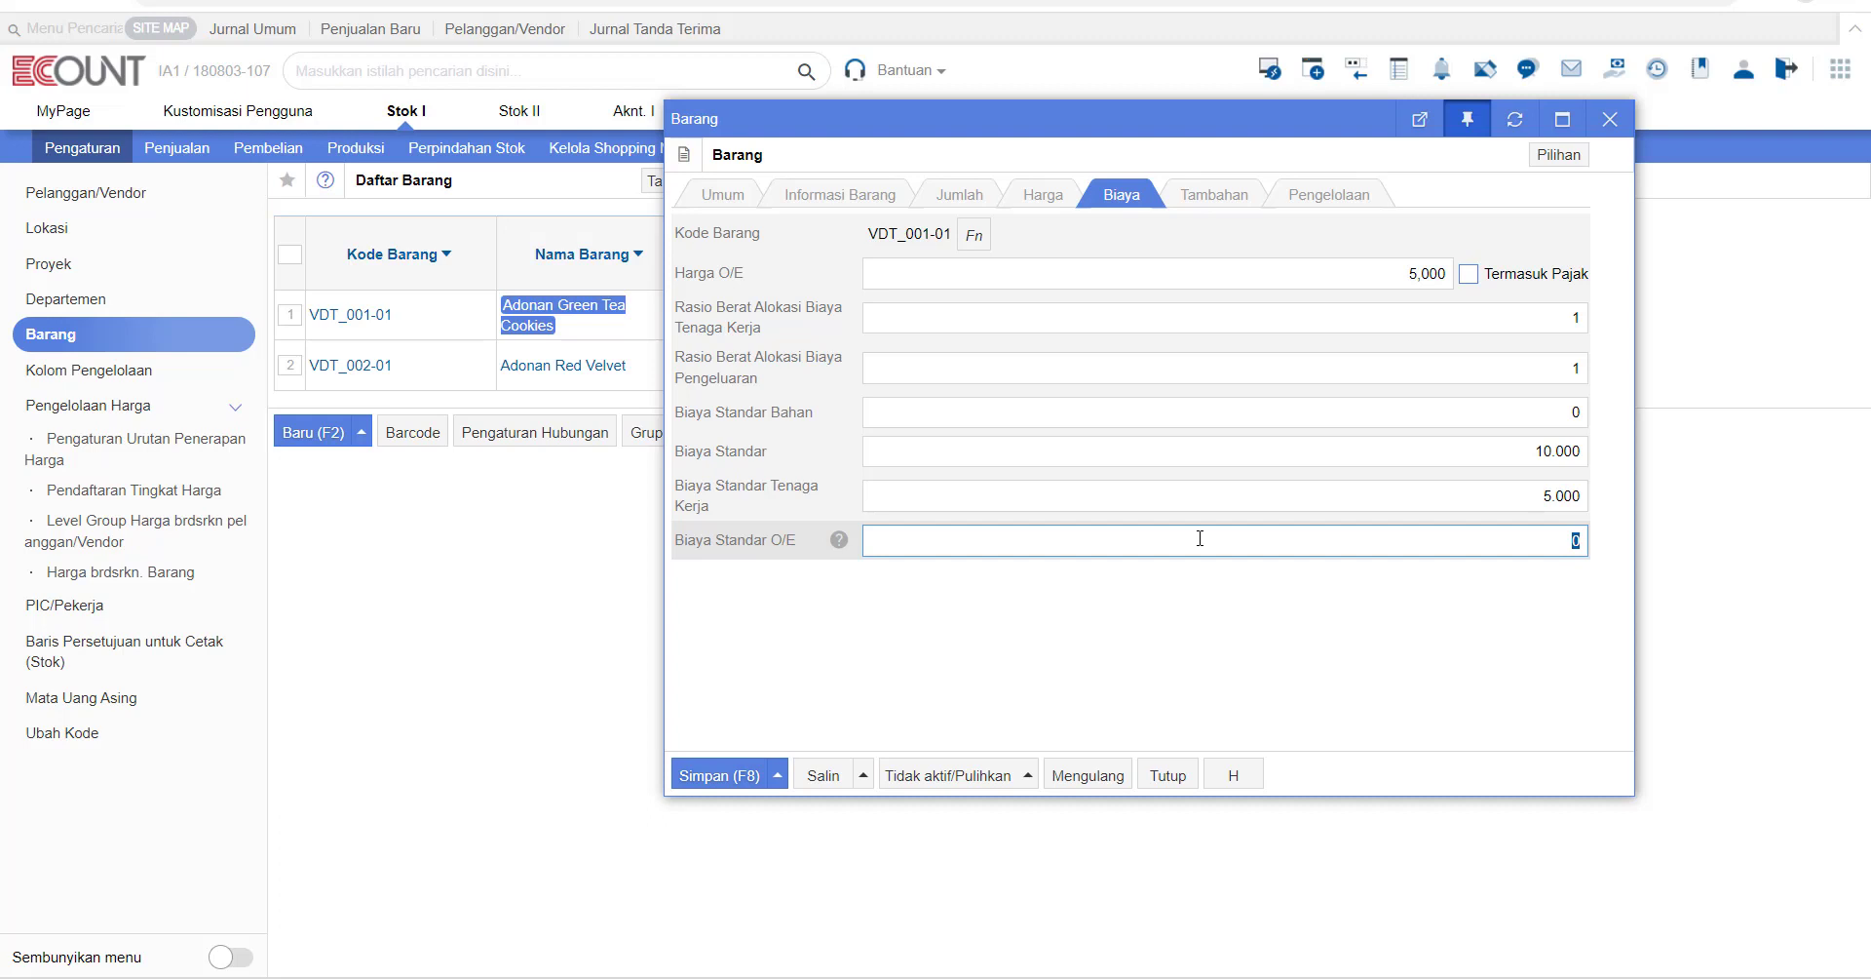
left_click(1249, 535)
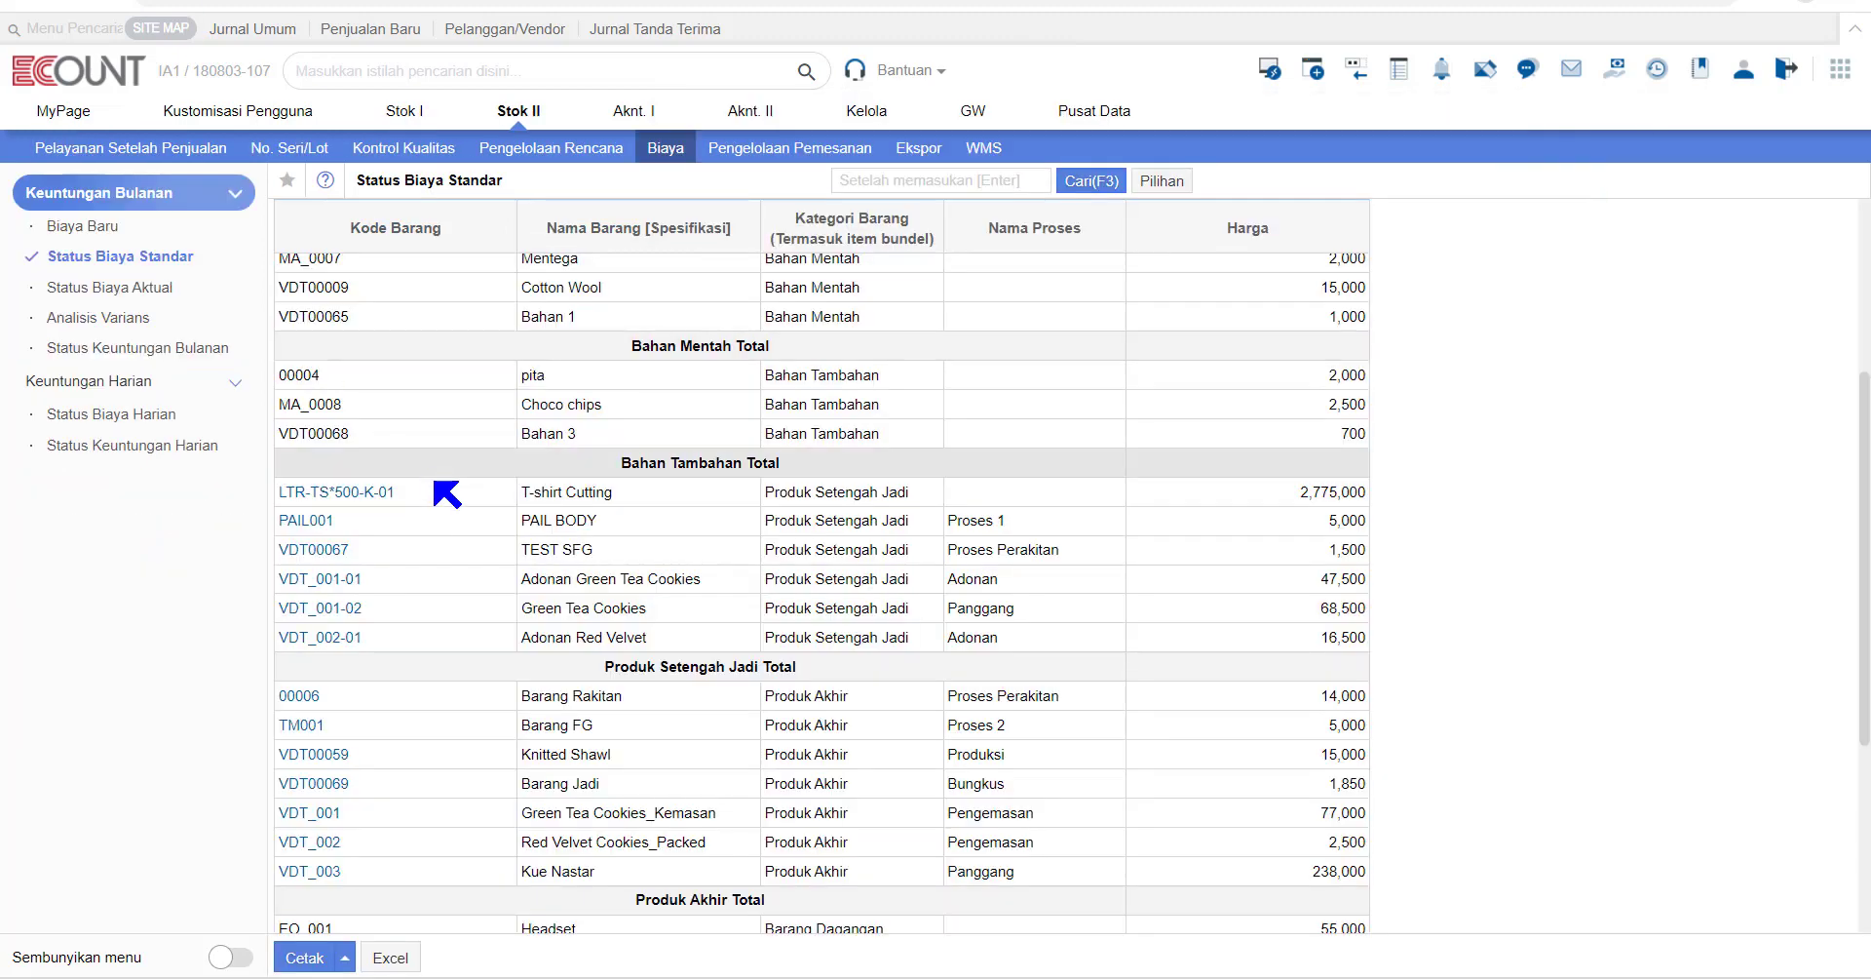
Check the prices of Adonan Green Tea Cookies and the finished product Green Tea Cookies_Kemasan in the standard cost report
scroll(769, 622, "down", 1)
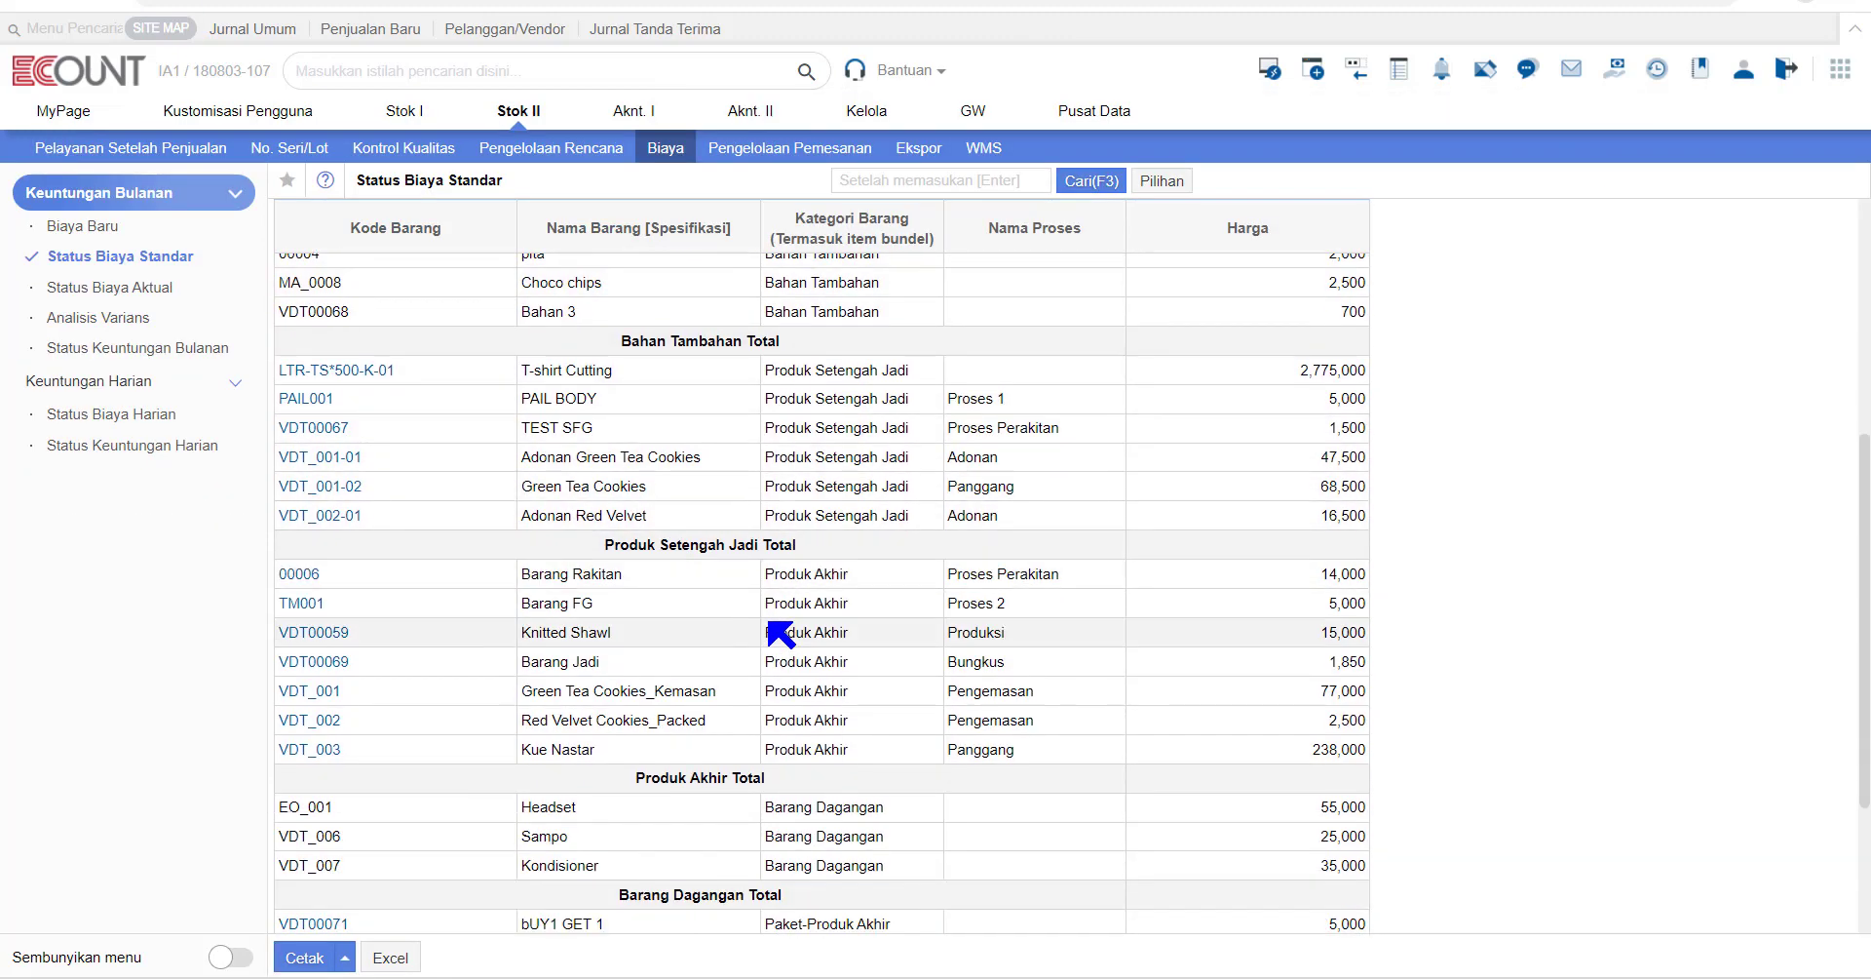
scroll(769, 622, "up", 1)
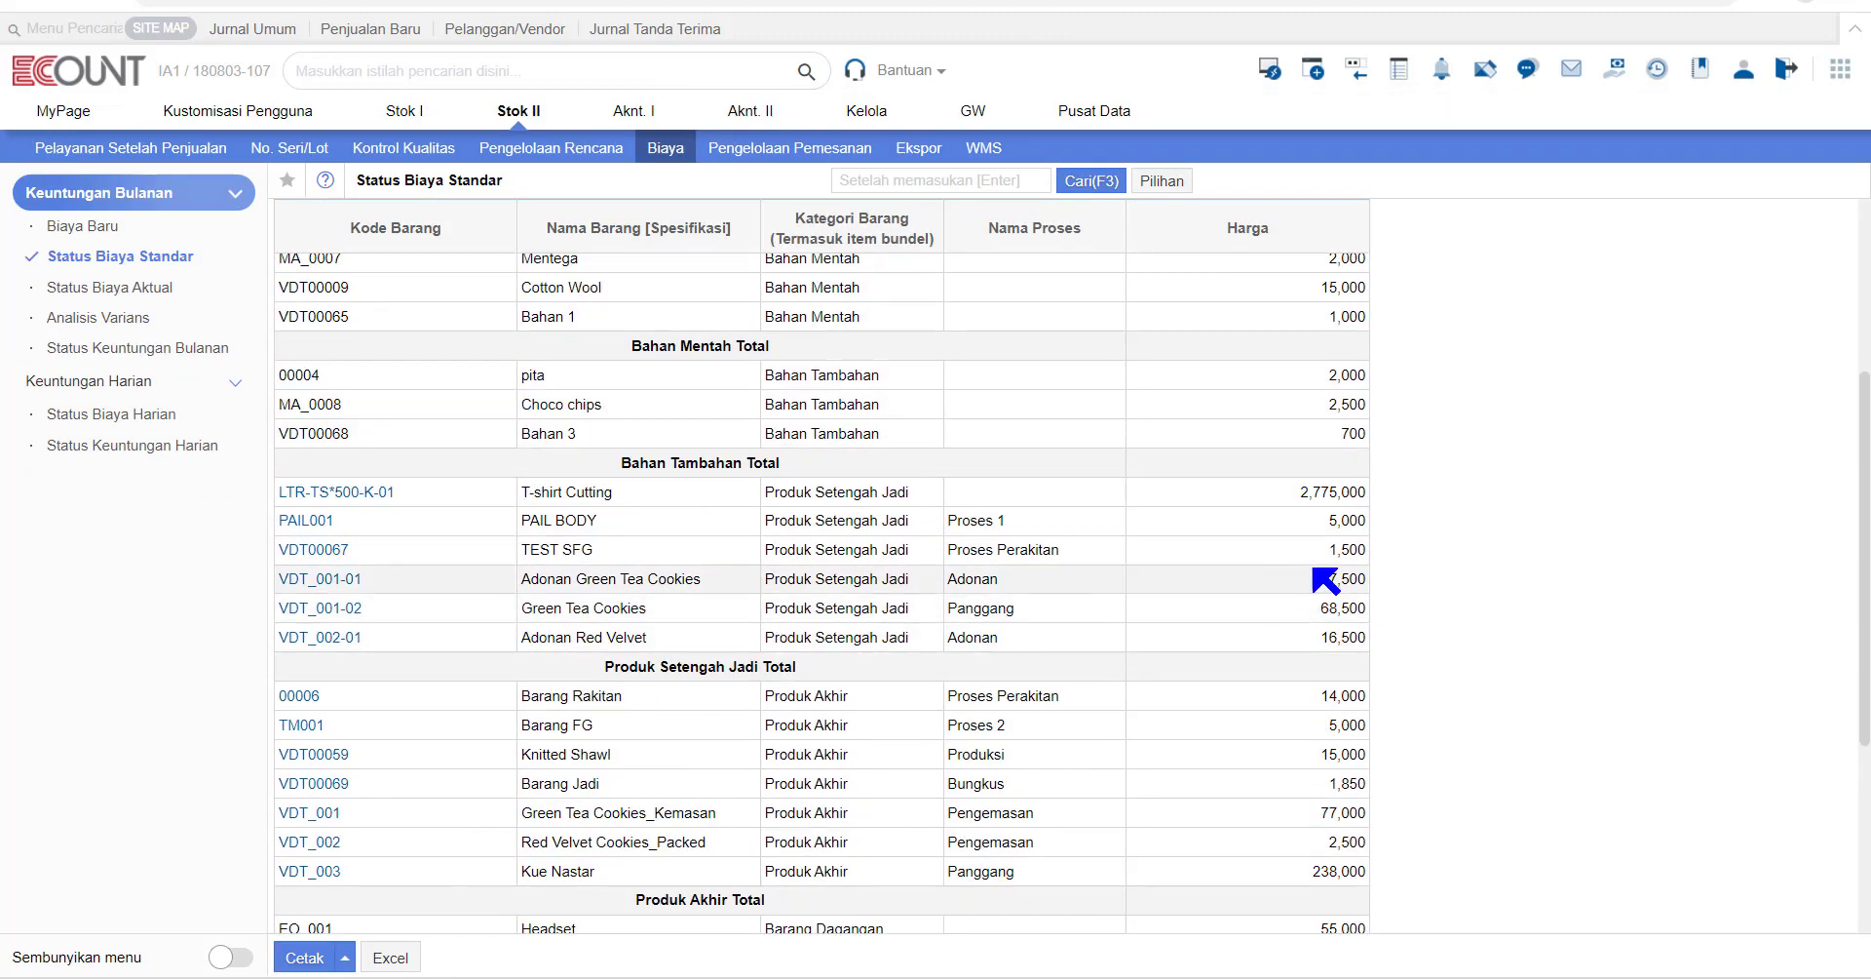
left_click_drag(1320, 578, 1349, 579)
scroll(1321, 614, "down", 1)
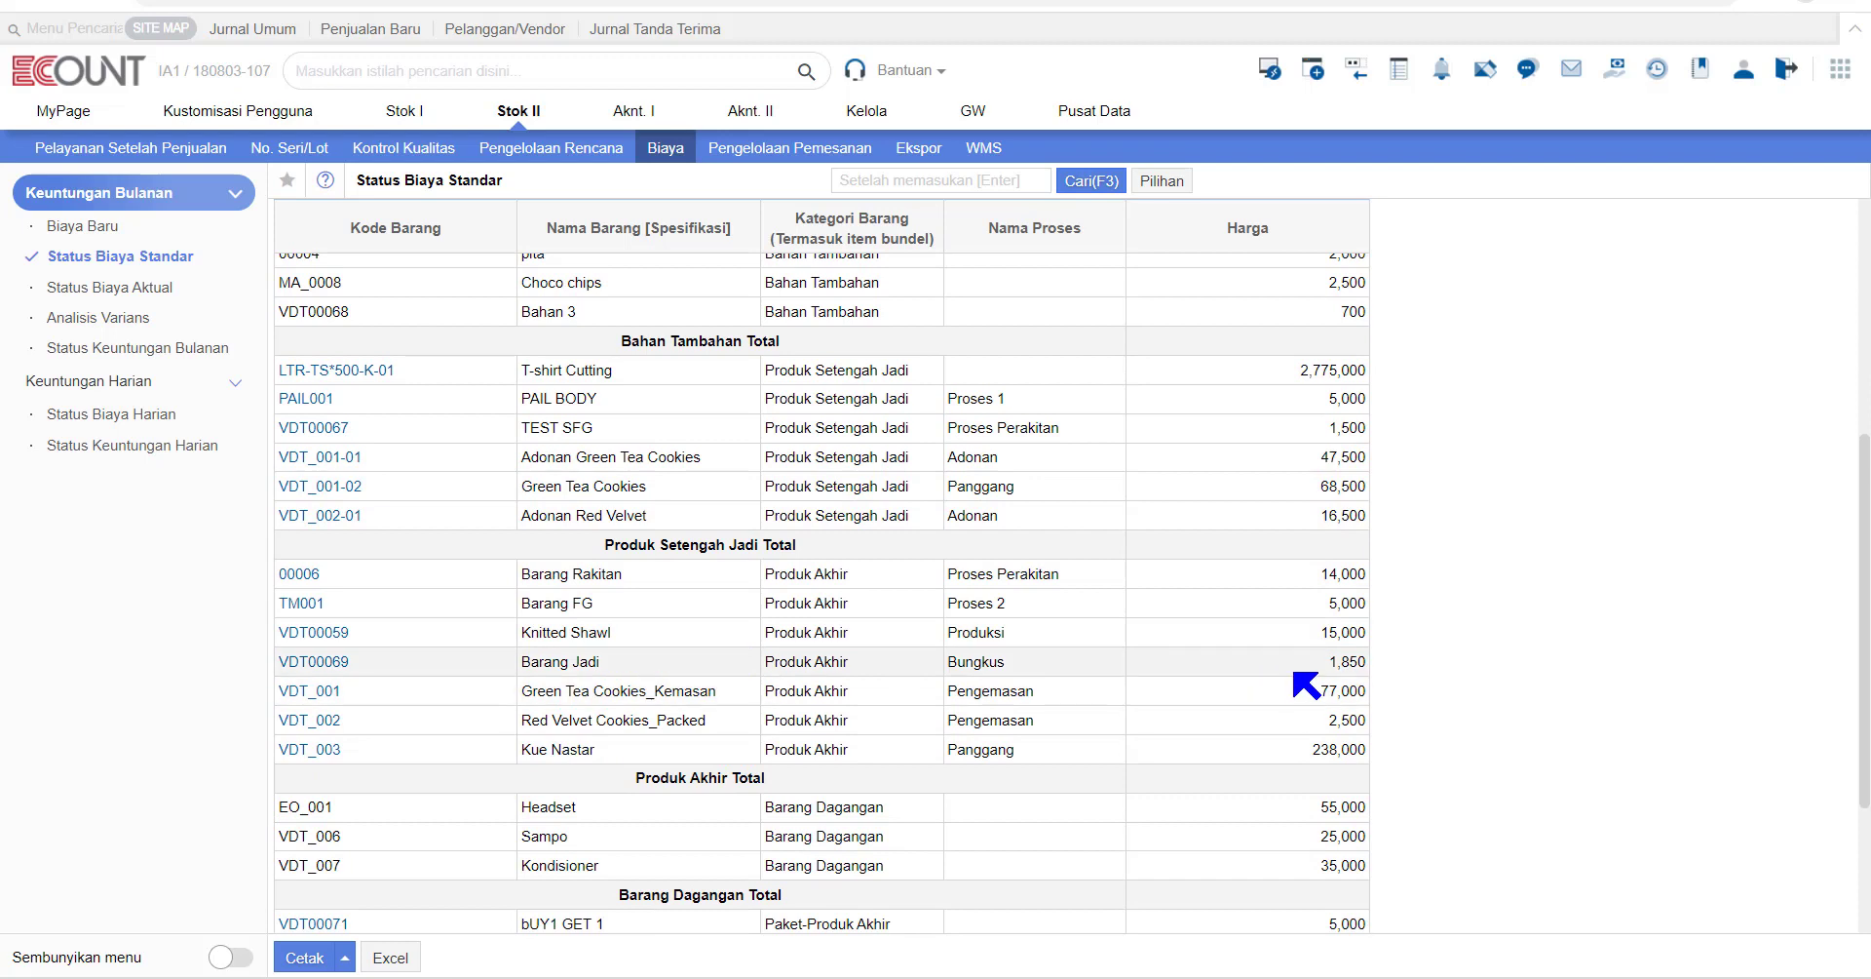
left_click_drag(1321, 690, 1369, 680)
left_click(1334, 723)
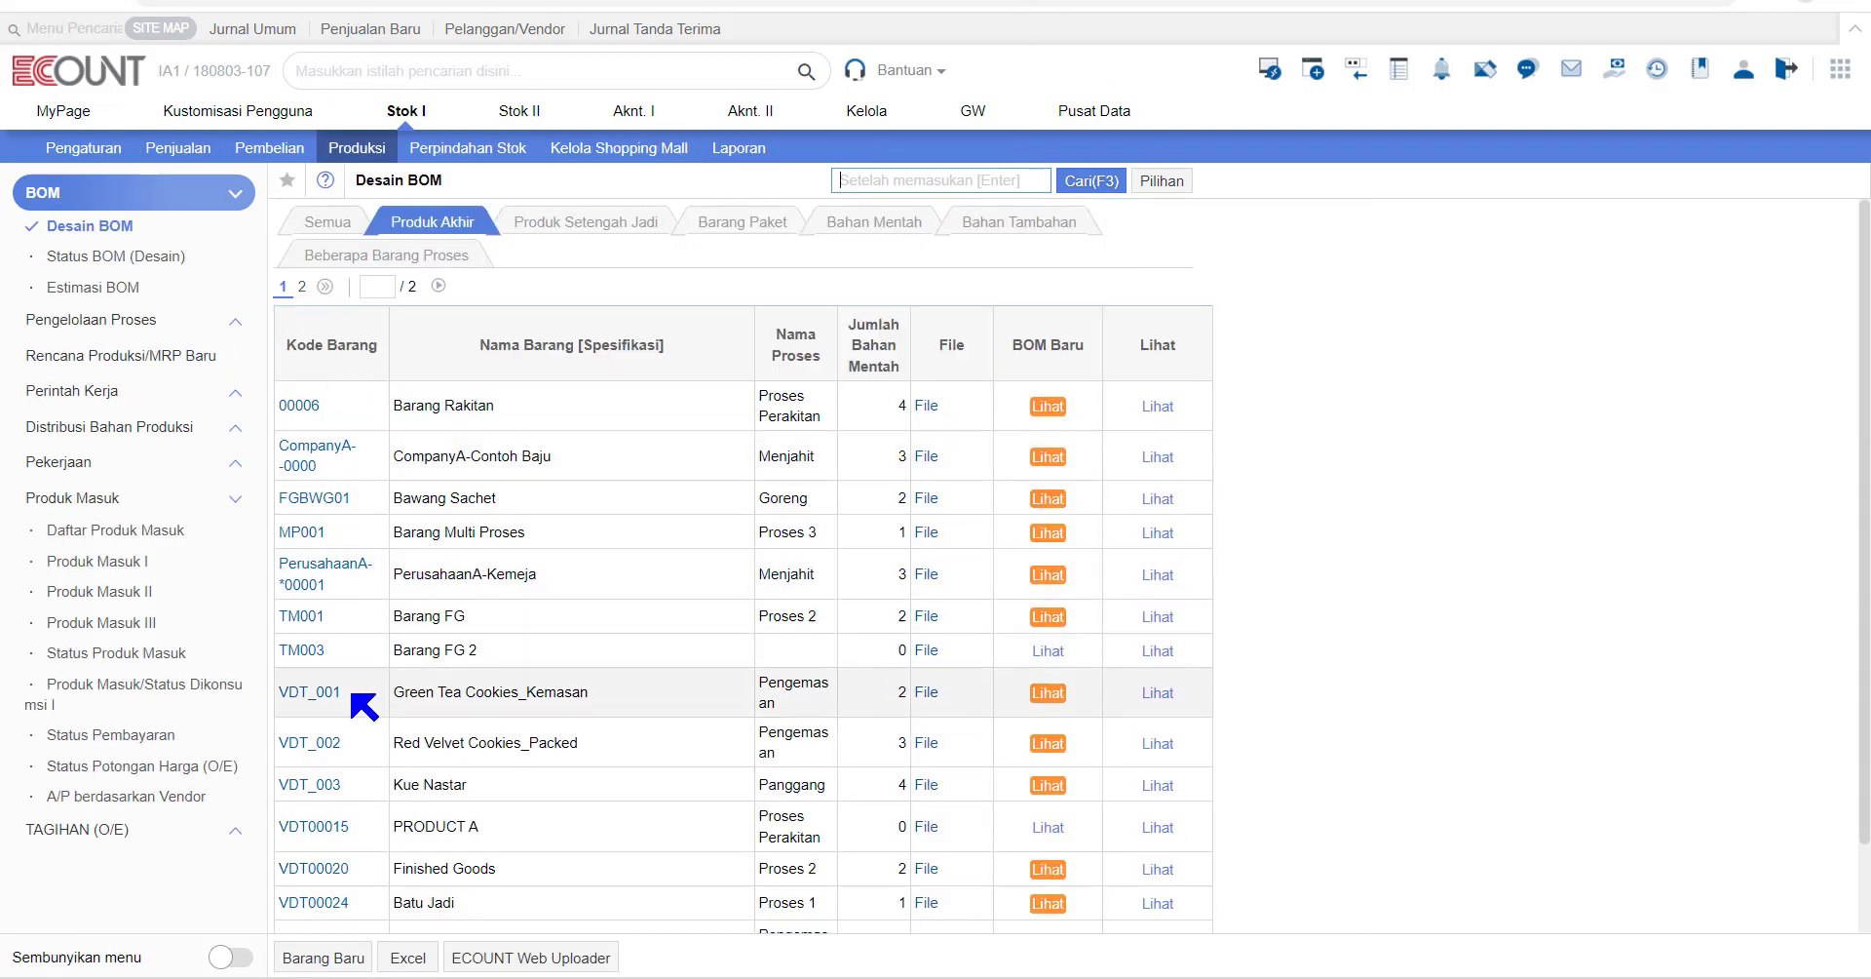
Open the BOM of the finished product Green Tea Cookies_Kemasan (VDT_001) and inspect its component items
left_click(322, 692)
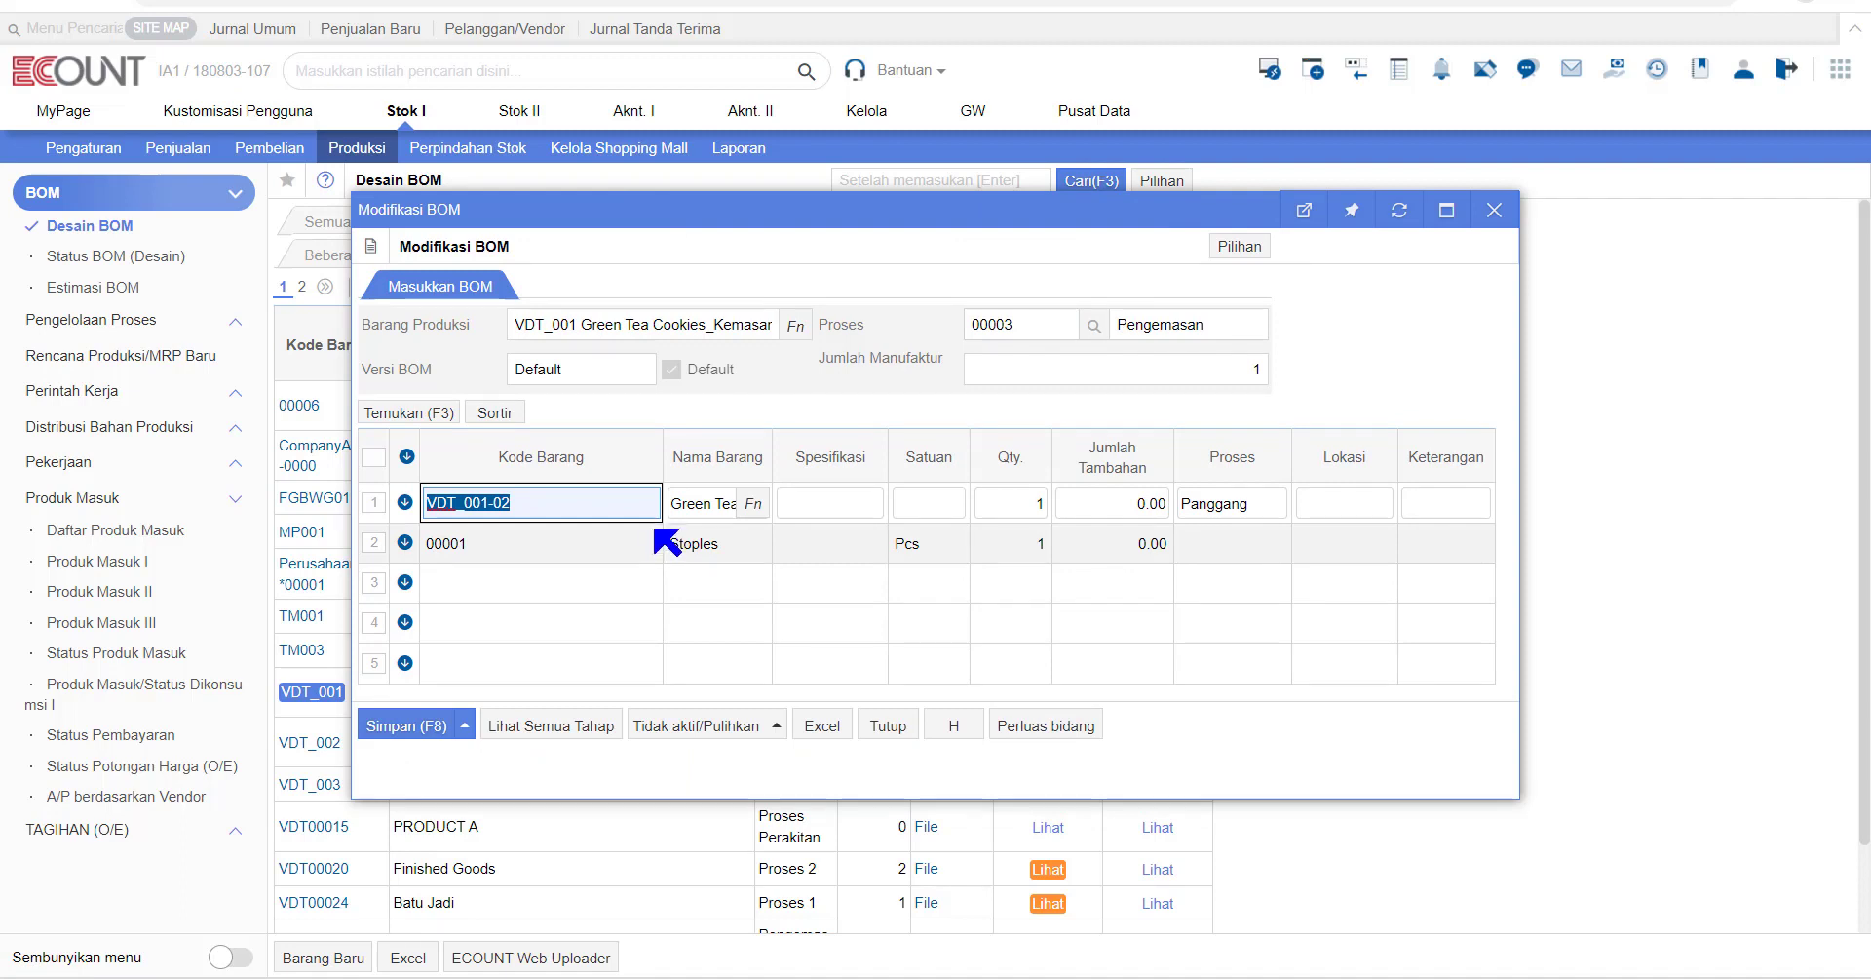
left_click(629, 502)
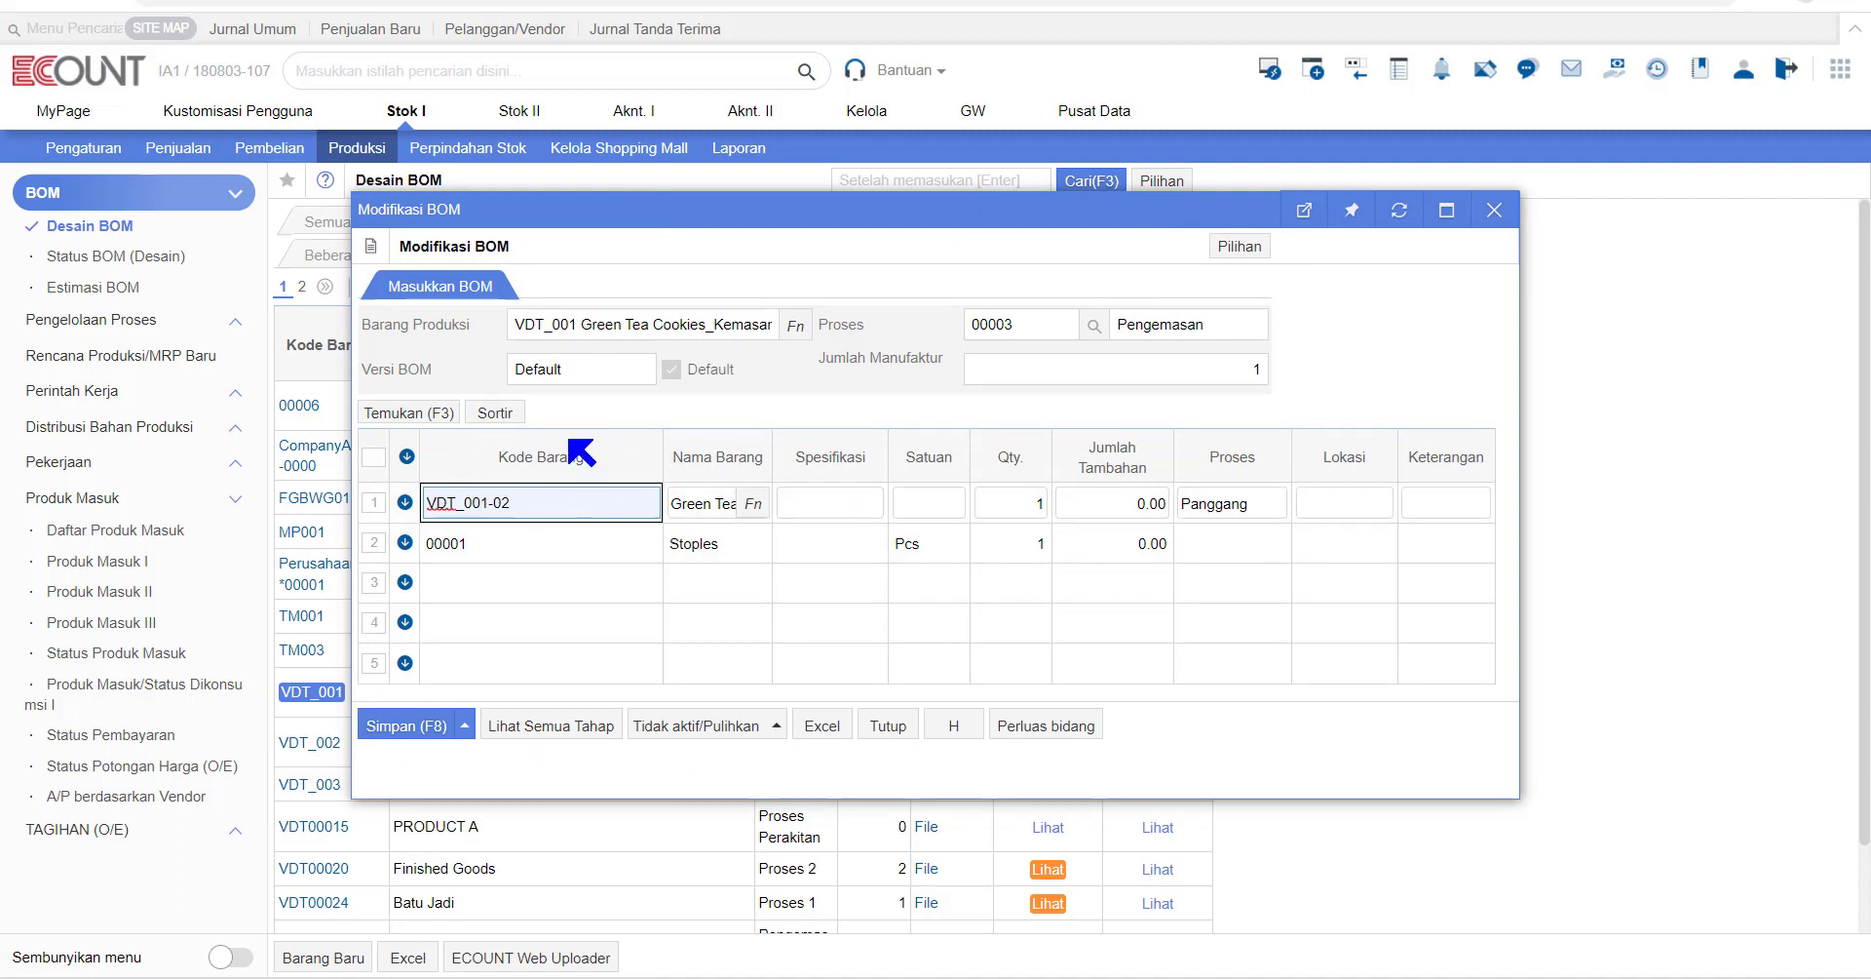
left_click(576, 555)
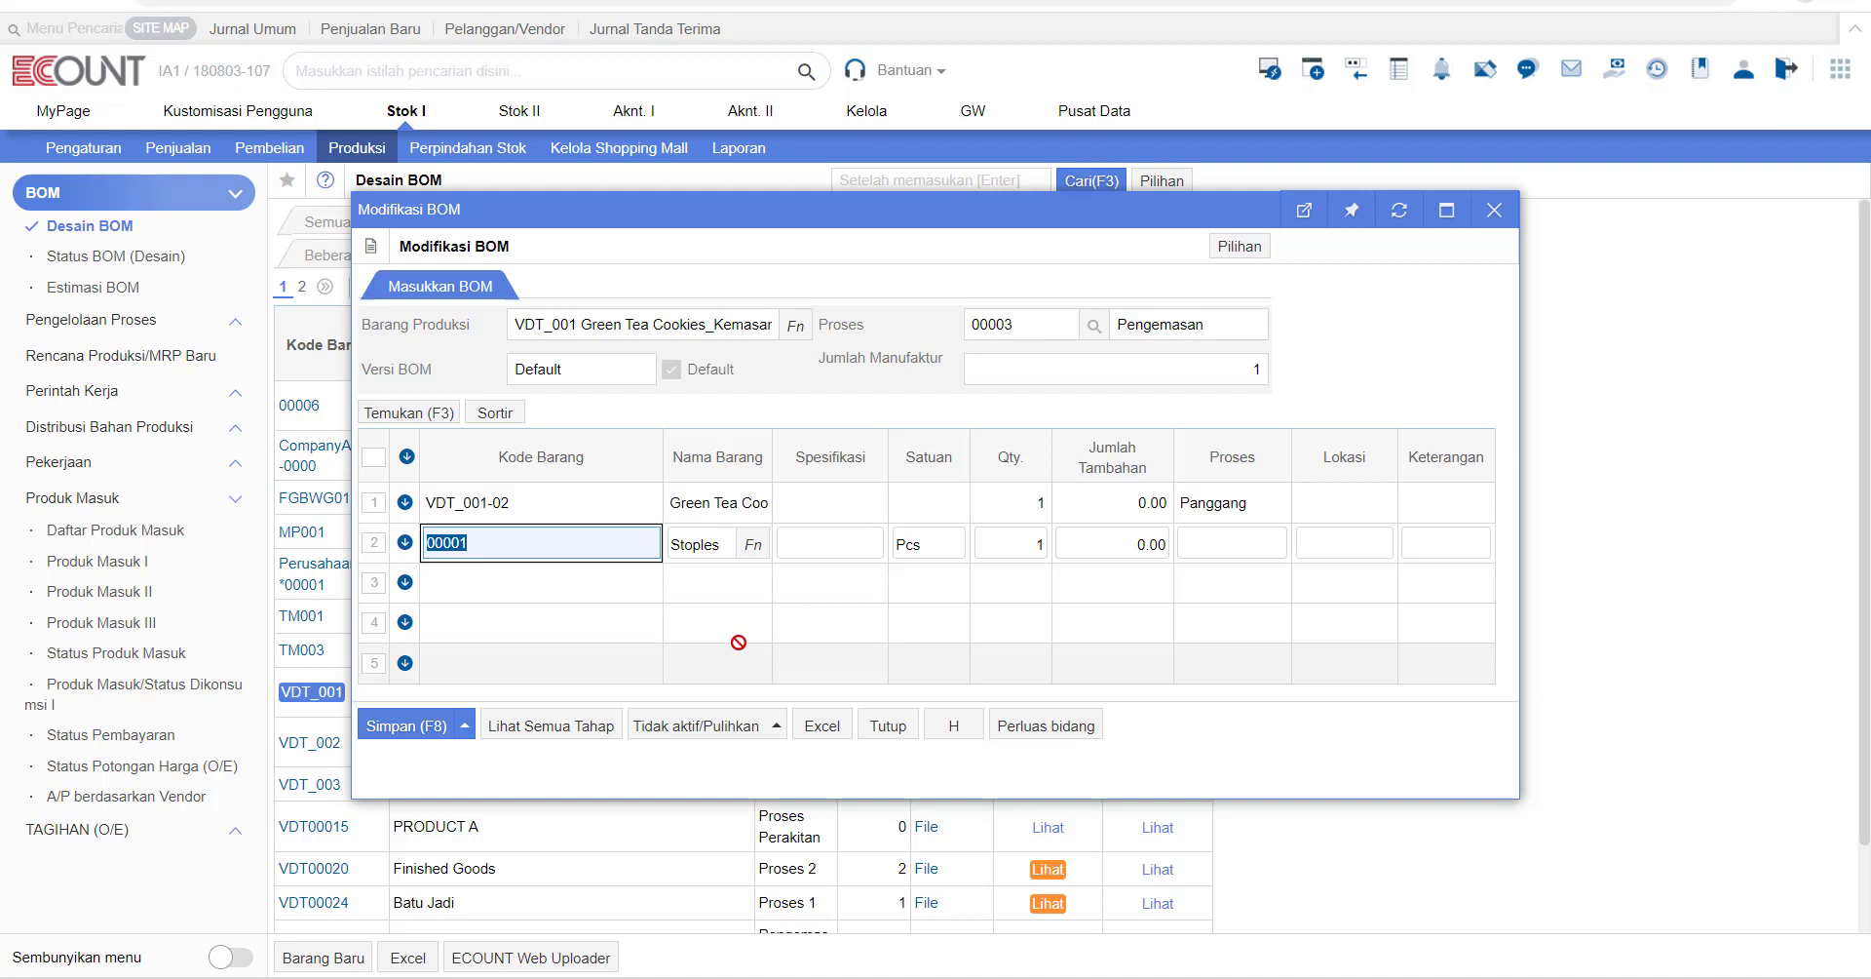
left_click(481, 535)
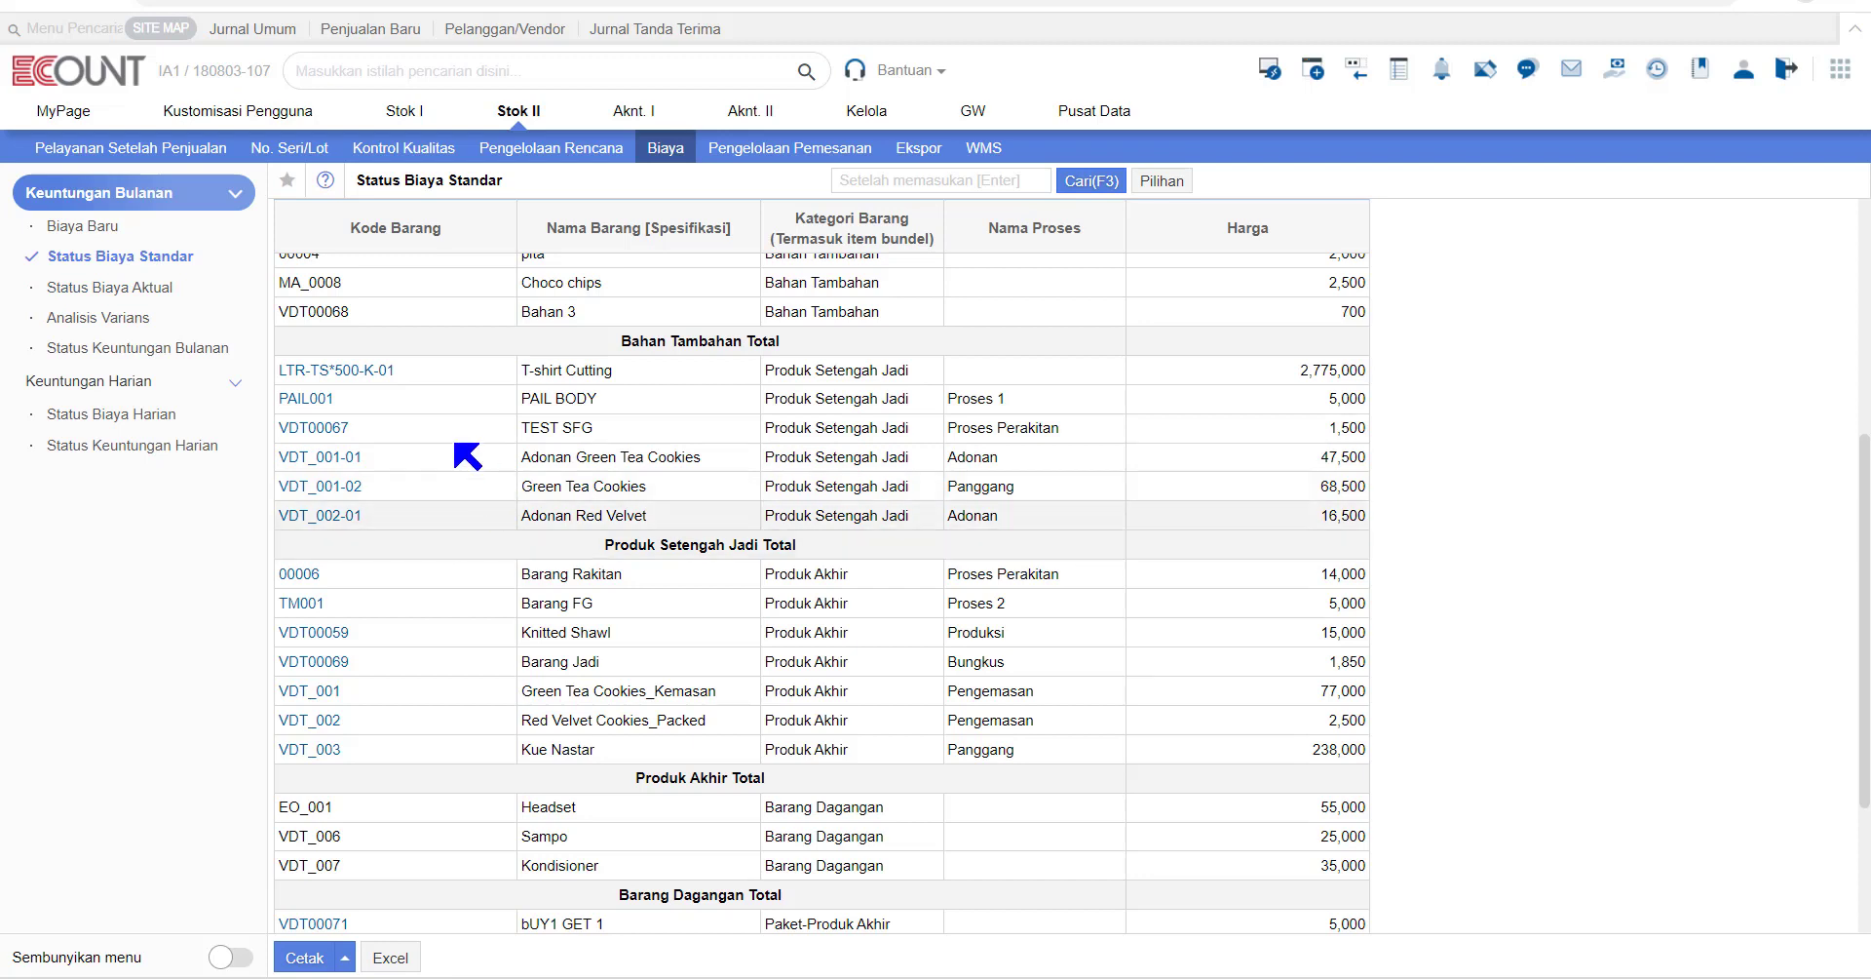
Open the cost detail of Adonan Green Tea Cookies (VDT_001-01) from the standard cost report
left_click(331, 458)
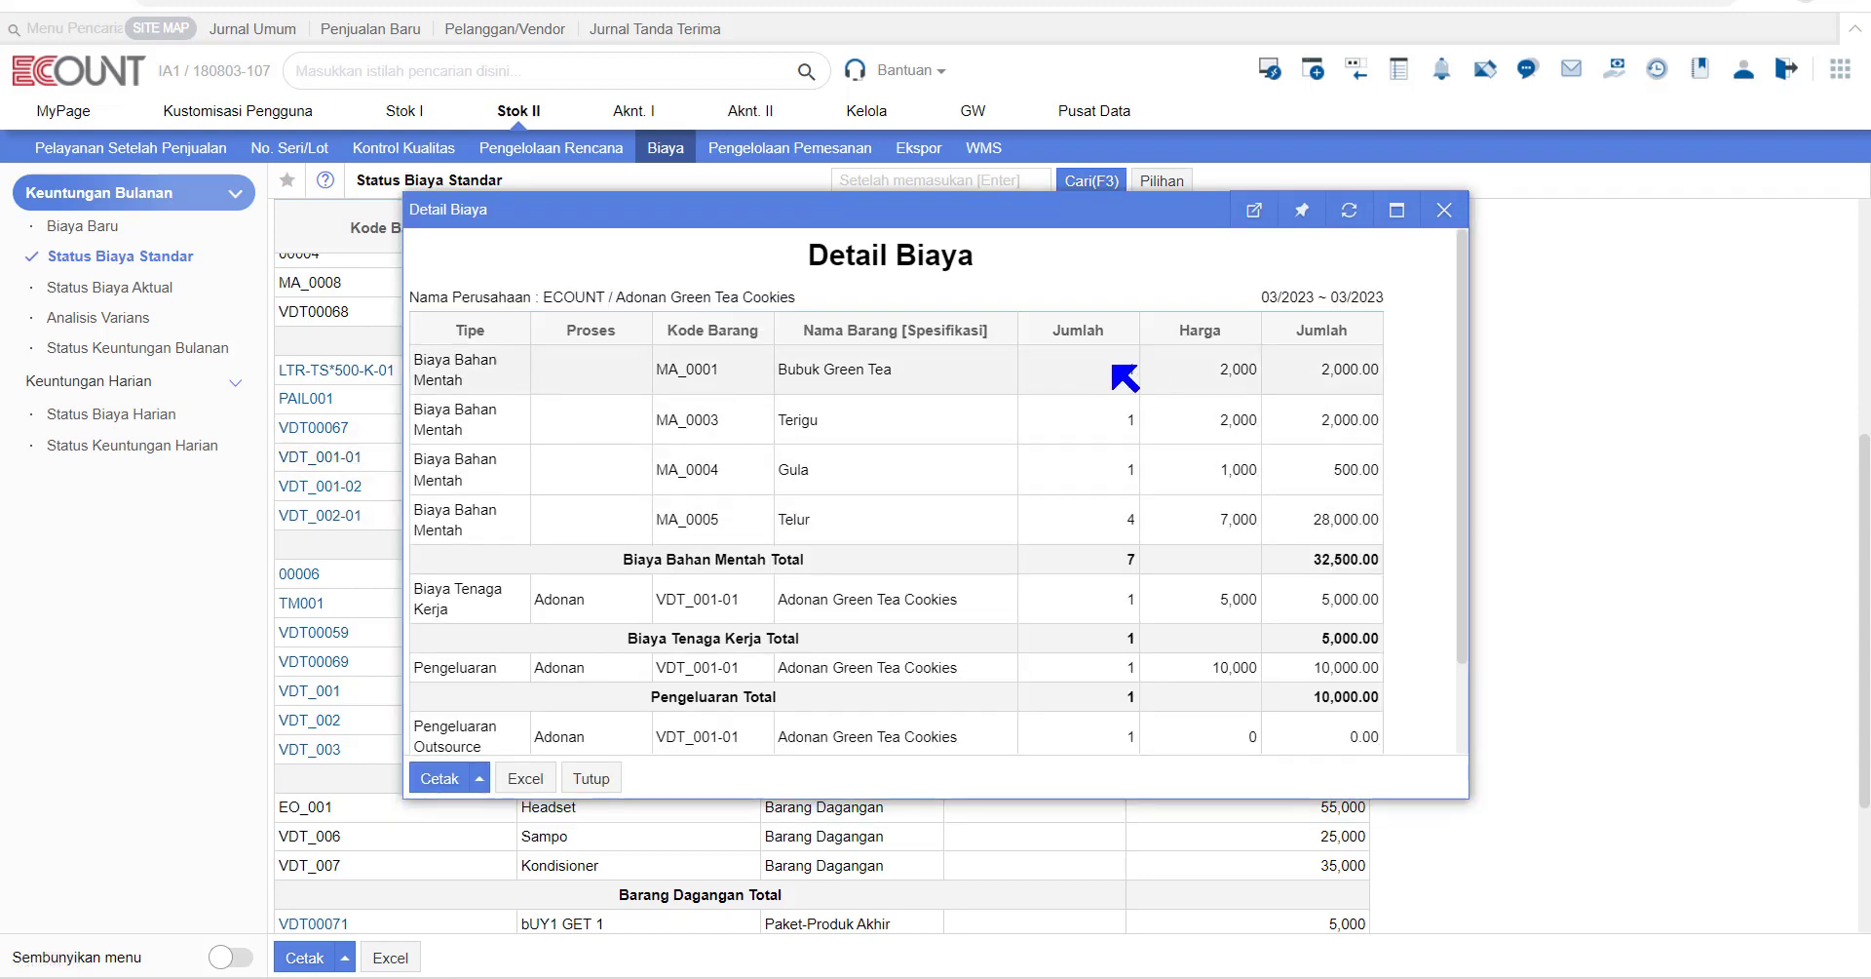
Examine the raw material, labour, Pengeluaran and Pengeluaran Outsource costs in the Adonan Green Tea Cookies cost detail, and close it
scroll(1151, 551, "down", 1)
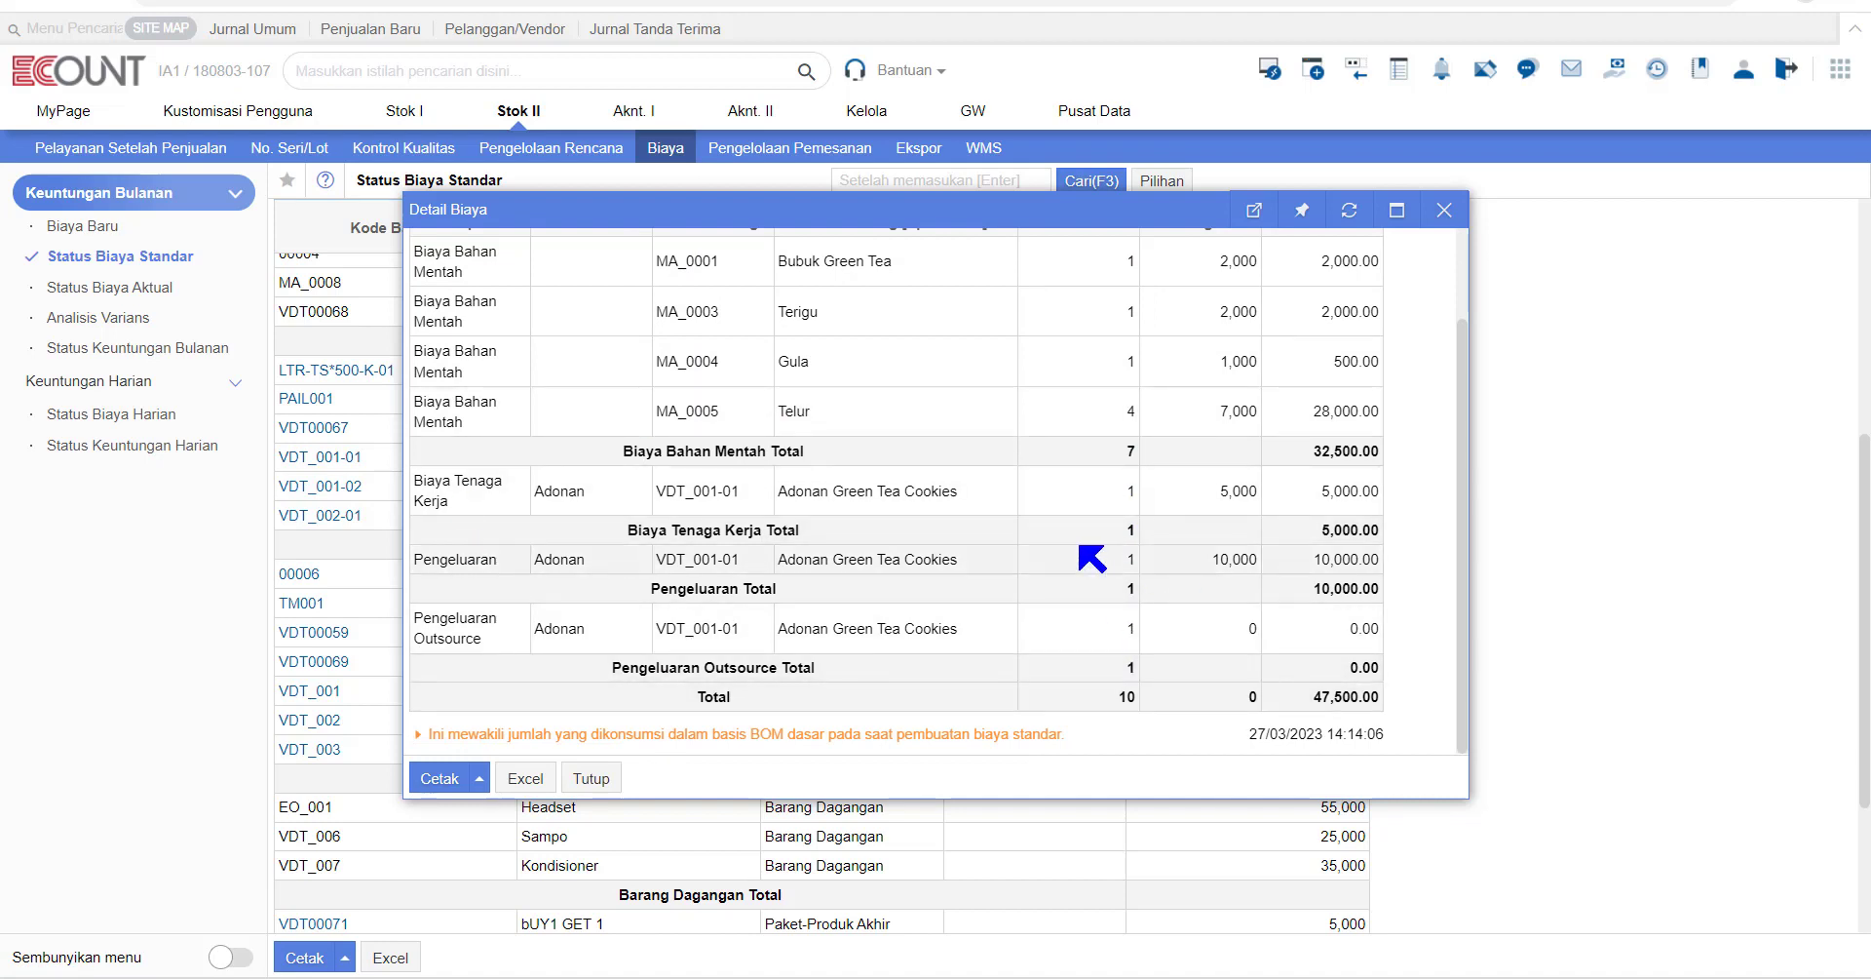
scroll(1092, 557, "up", 1)
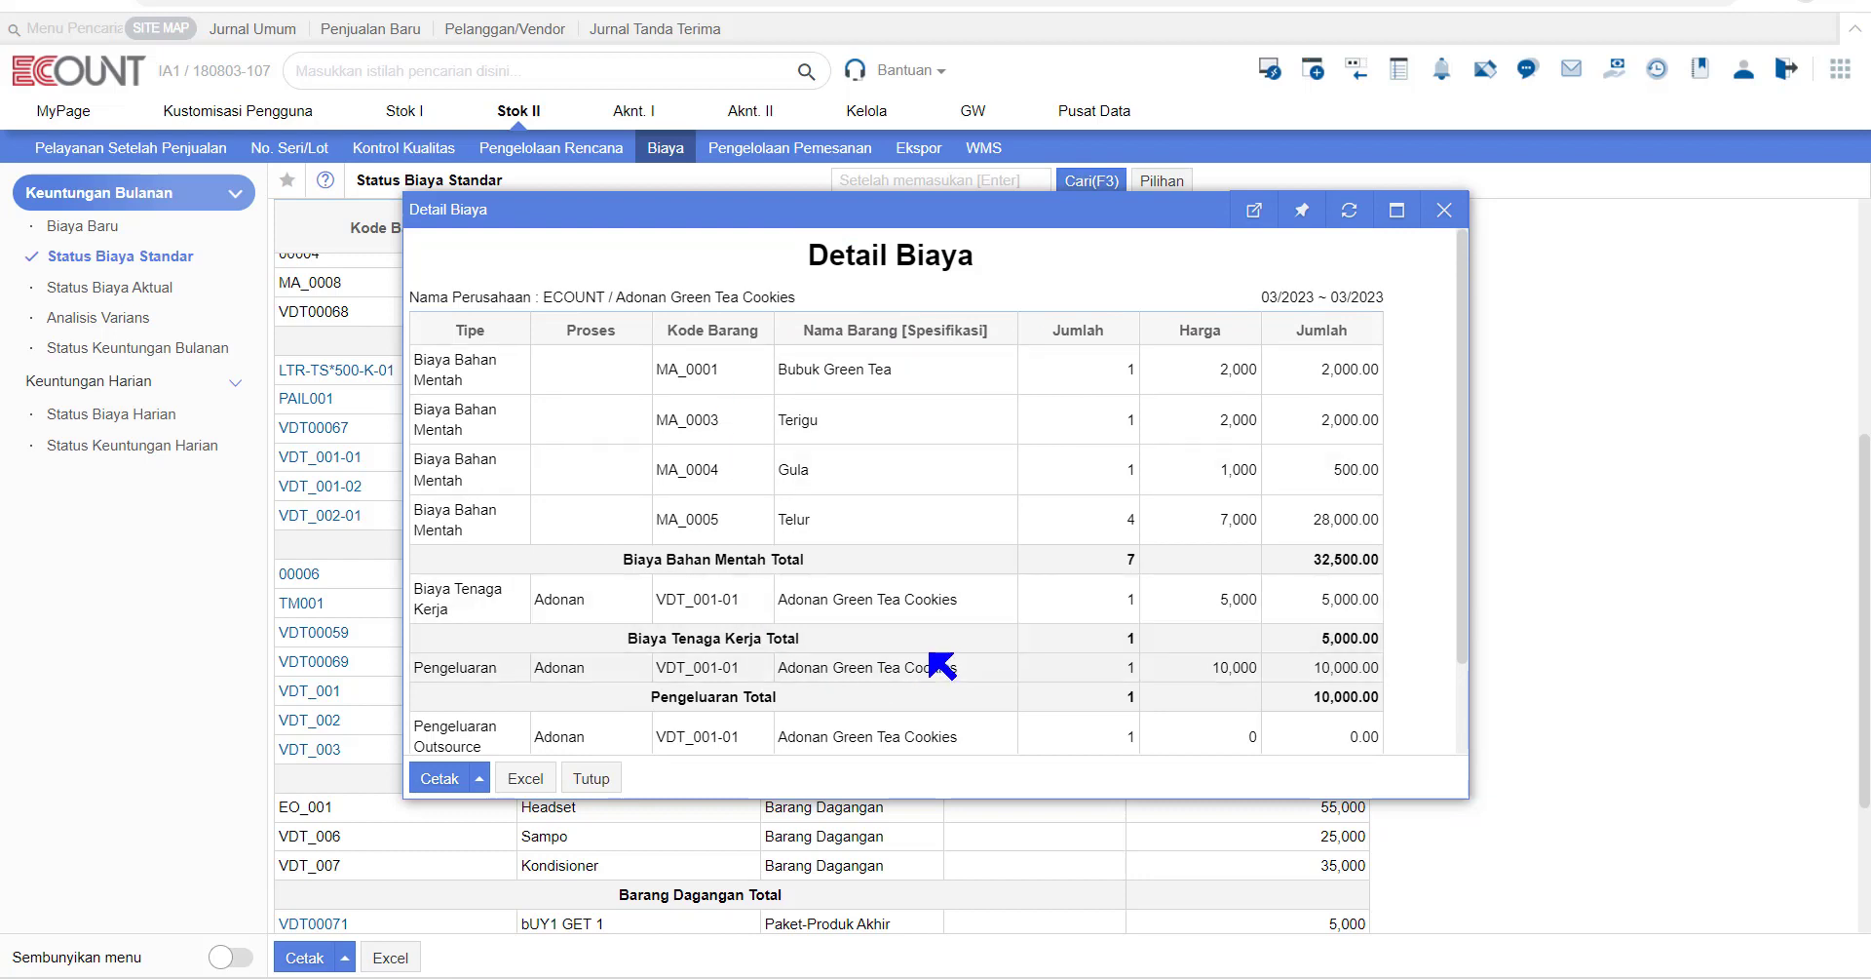
scroll(941, 666, "down", 2)
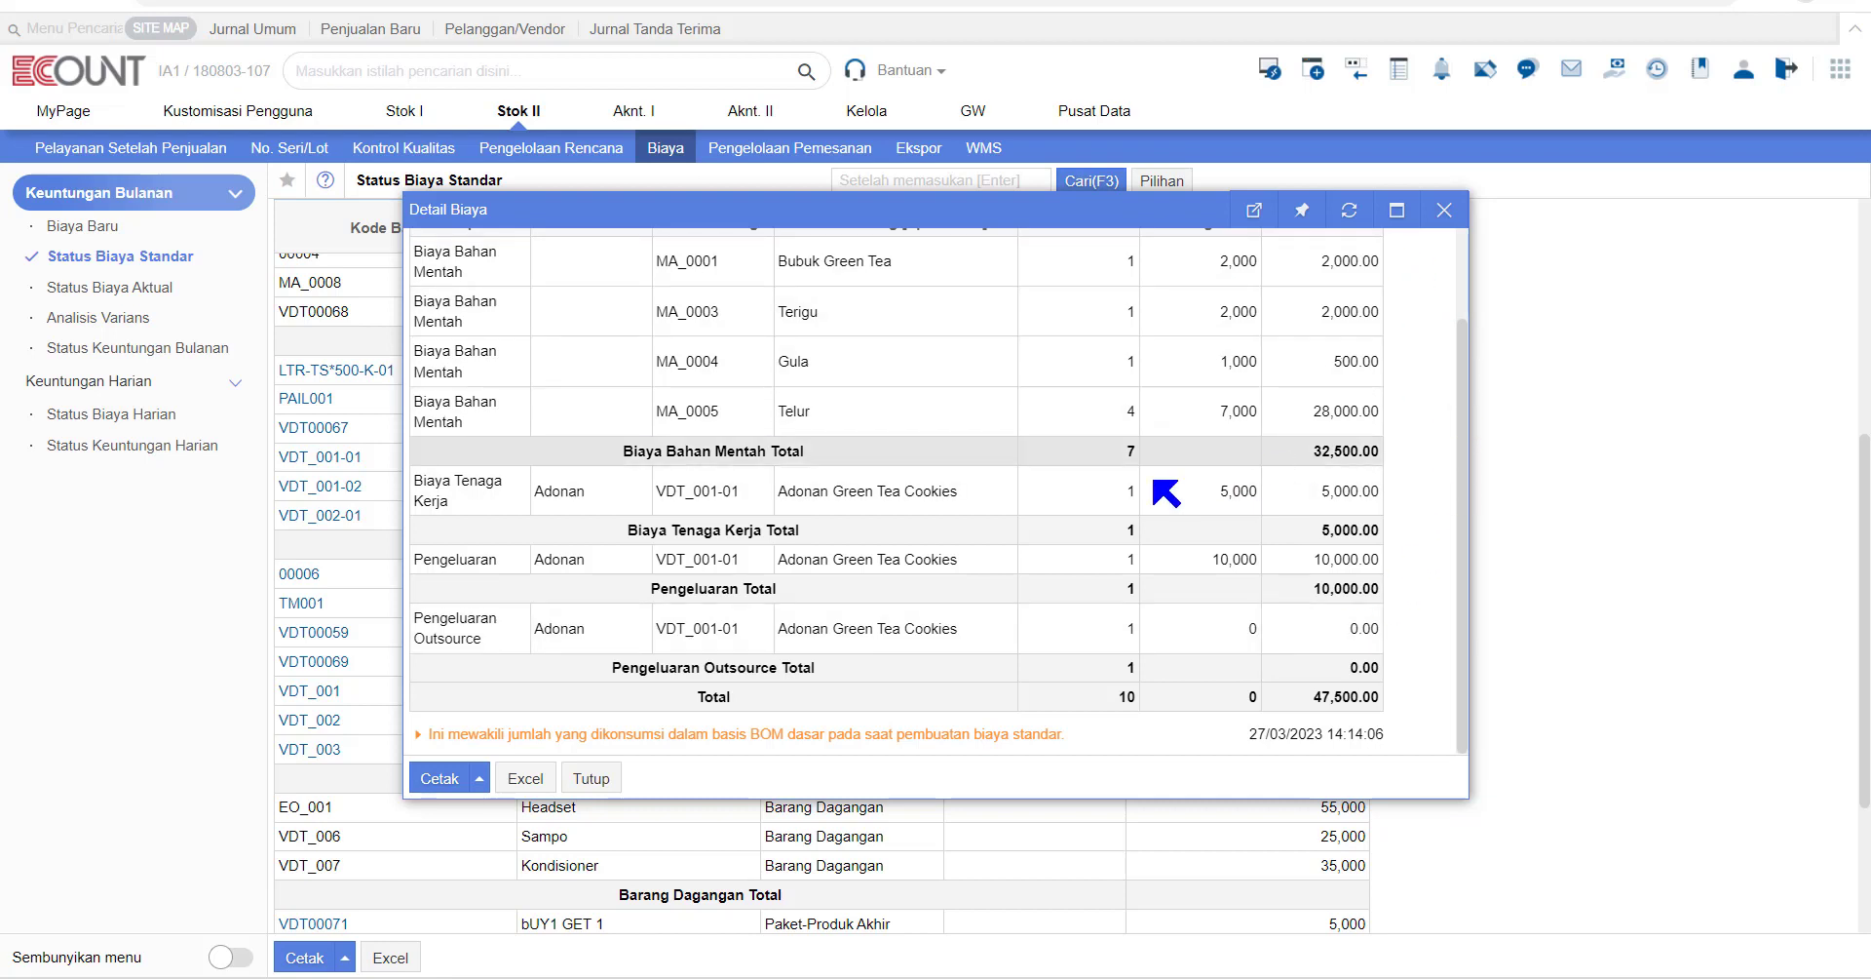
left_click_drag(414, 477, 479, 559)
left_click_drag(448, 617, 523, 635)
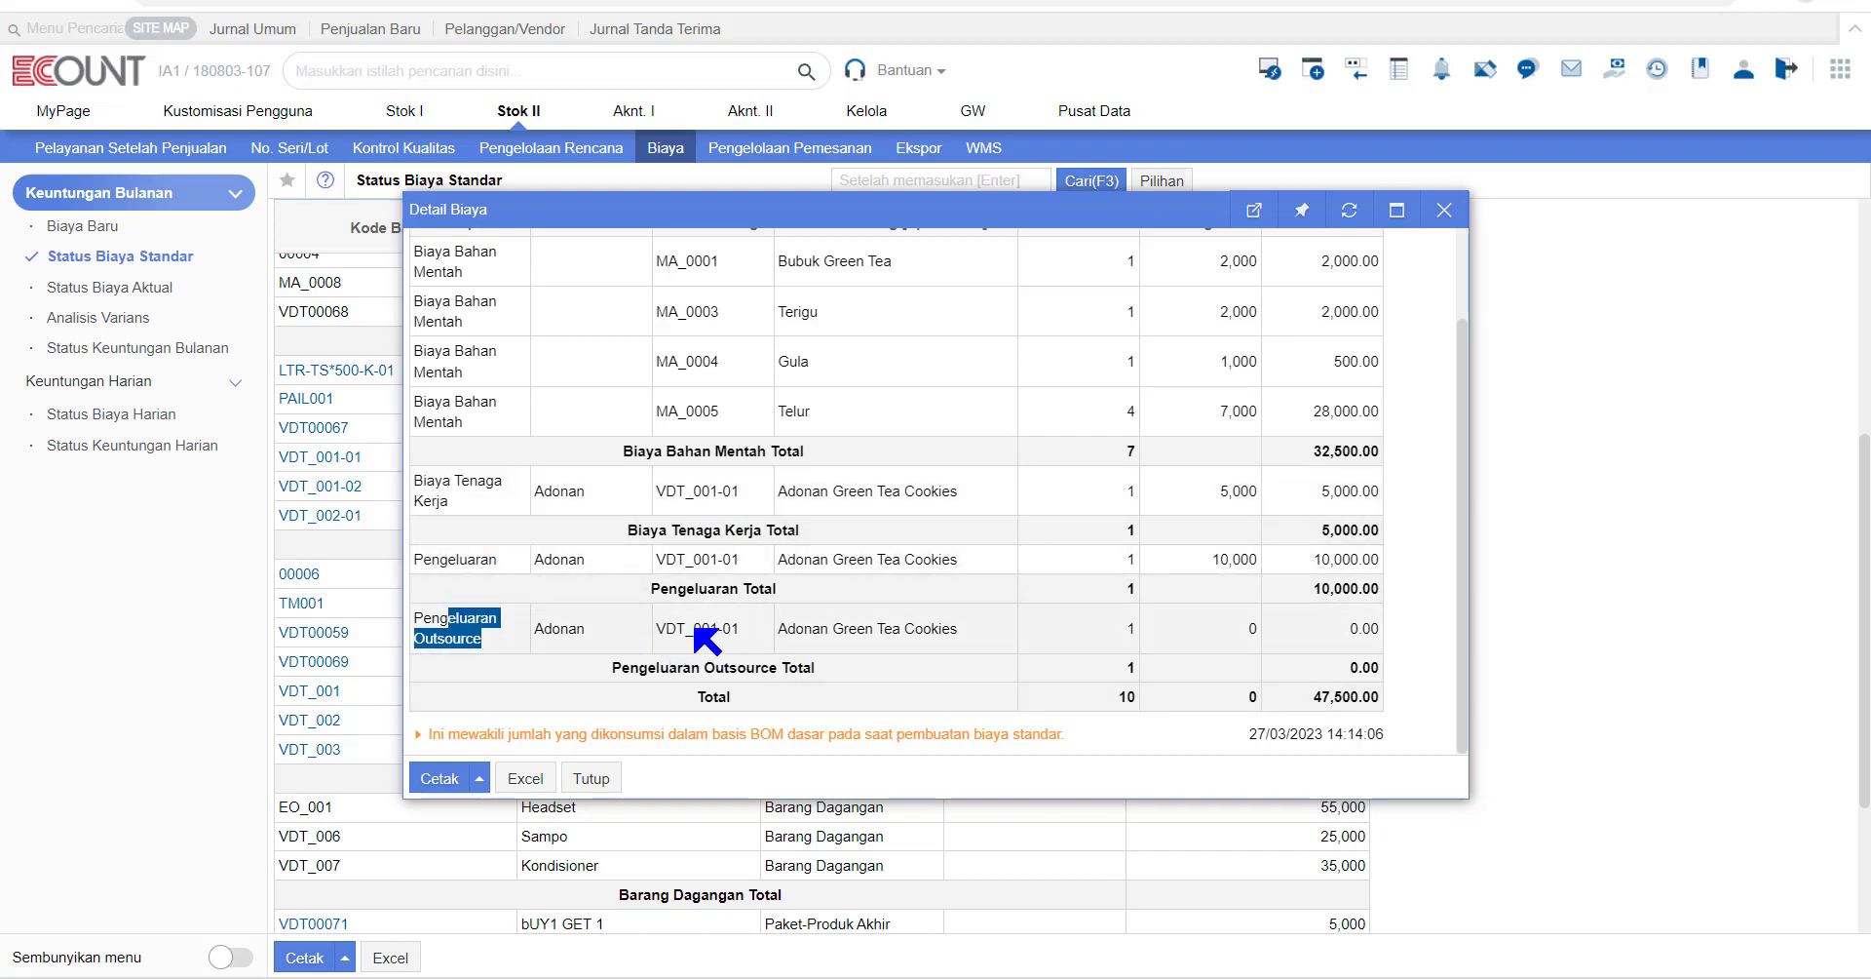
left_click(676, 597)
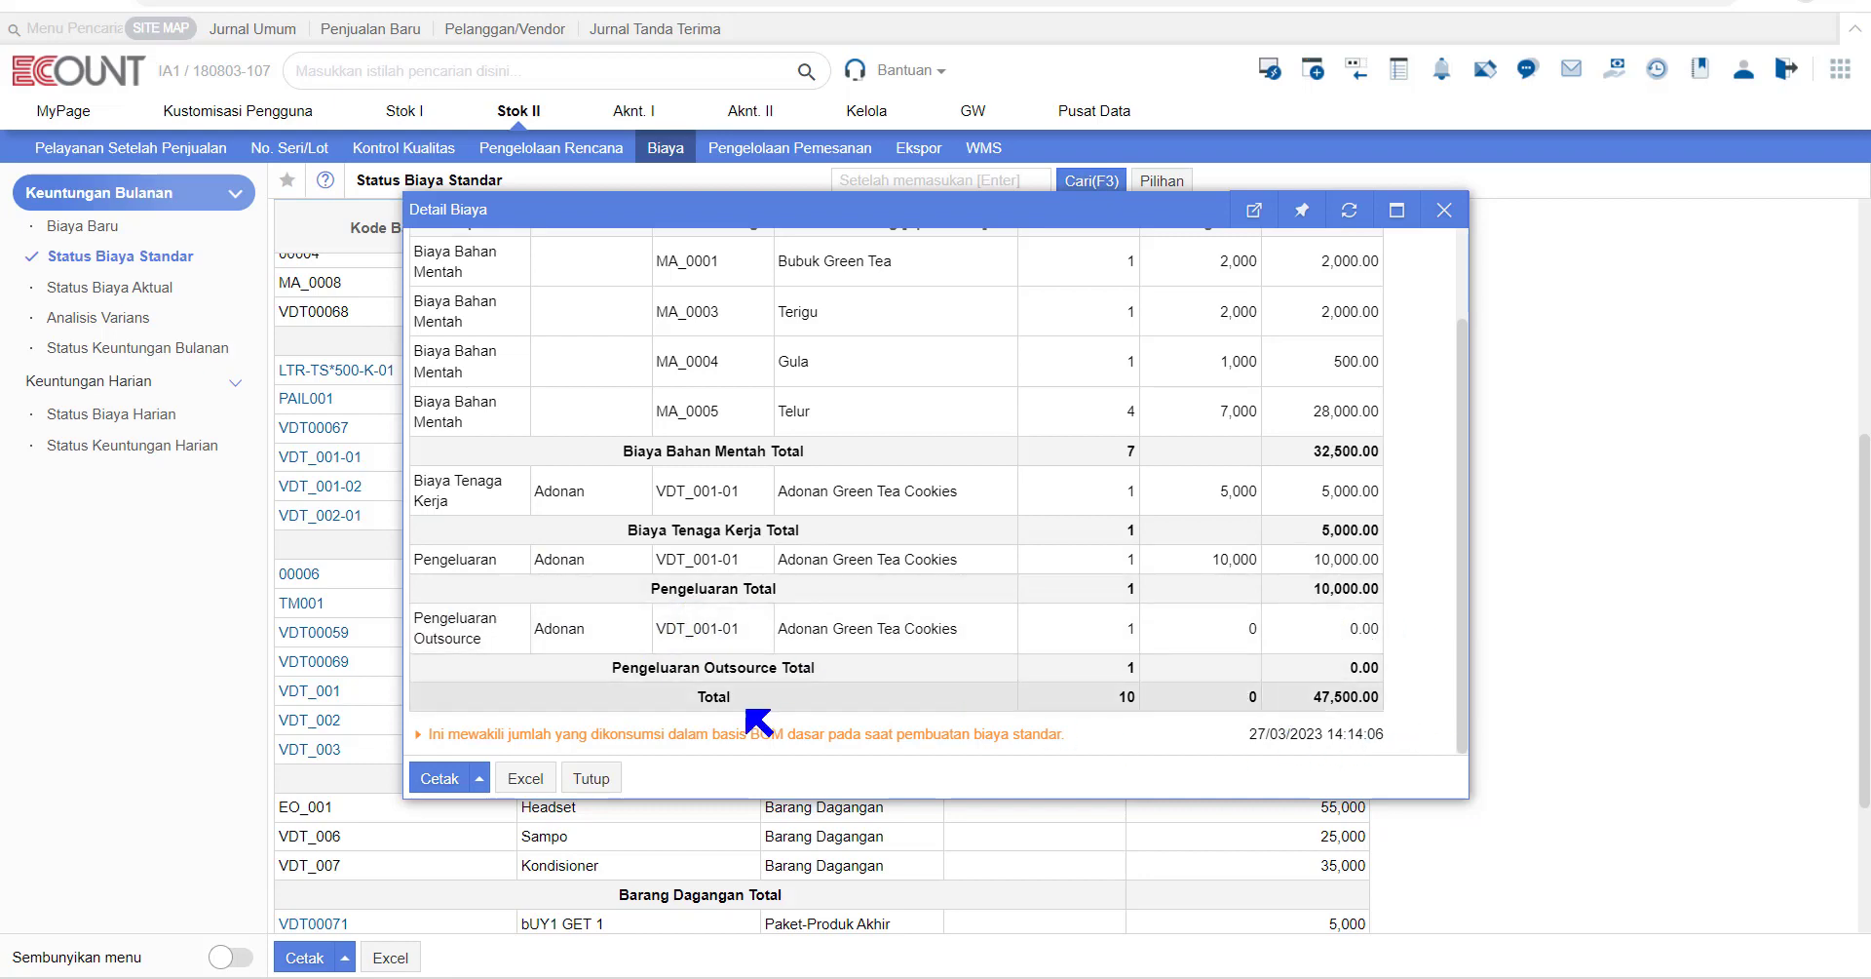
left_click(594, 778)
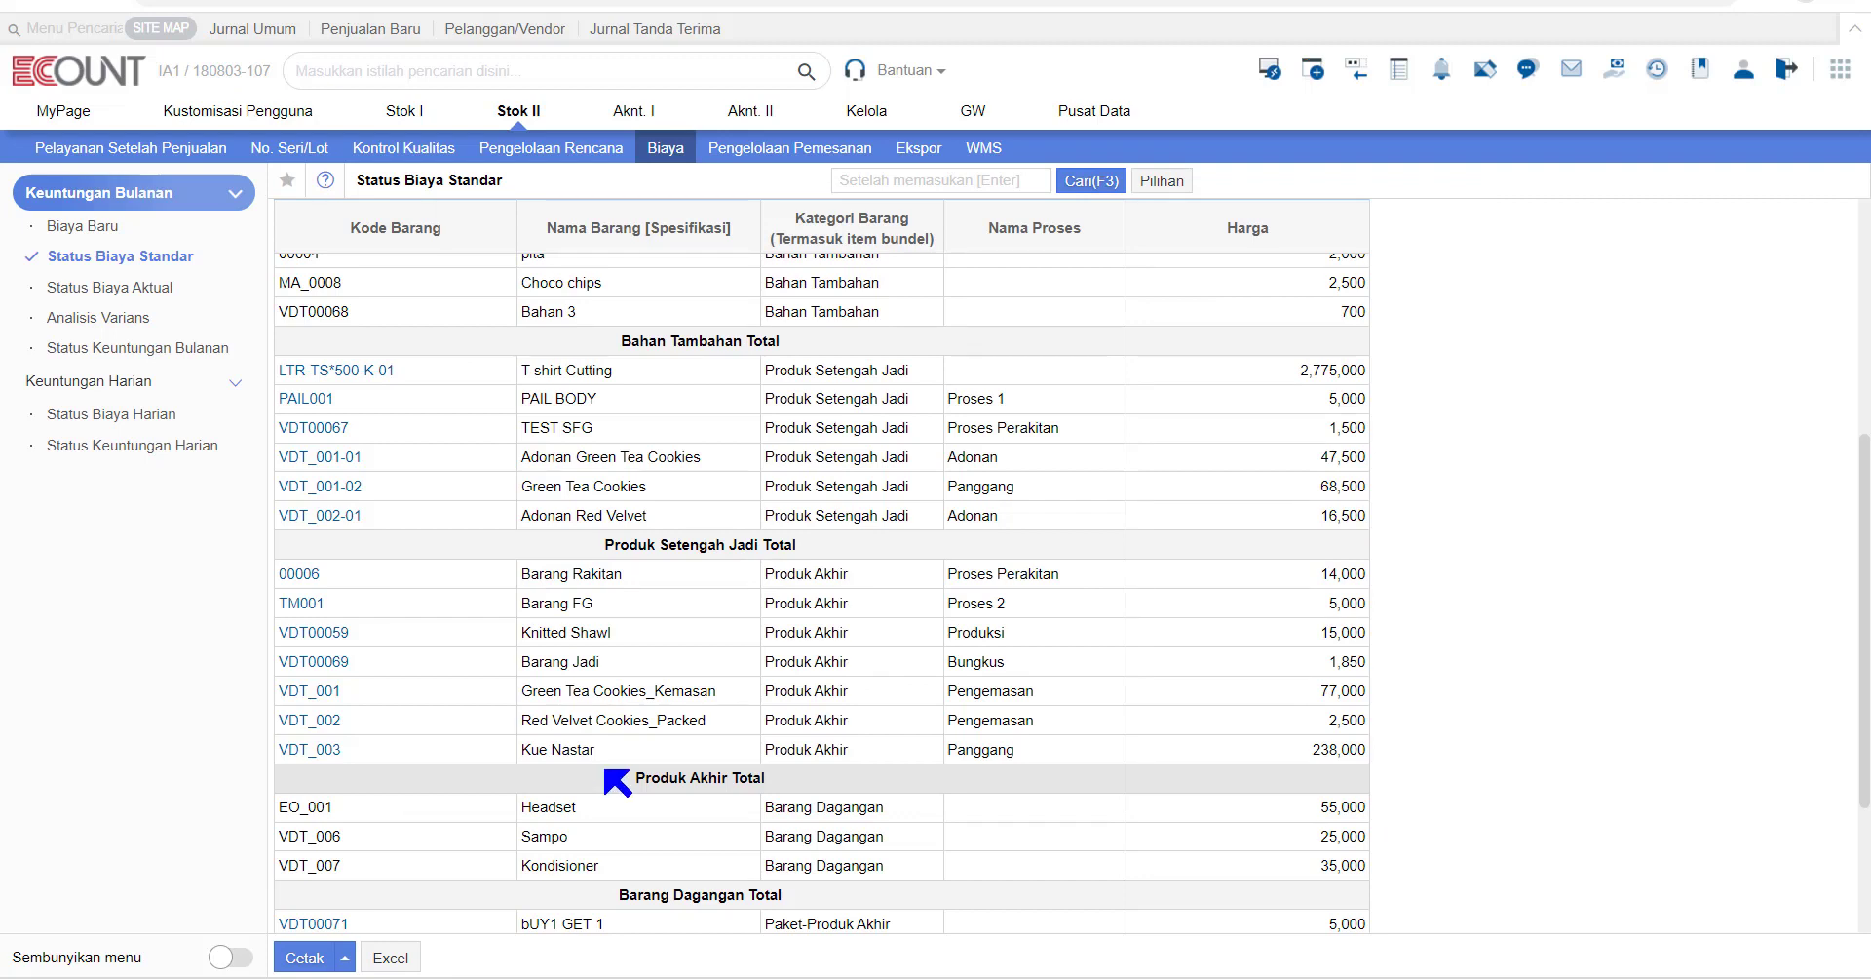
Close the VDT_001-01 item record and search the item list for "head"
scroll(613, 779, "down", 3)
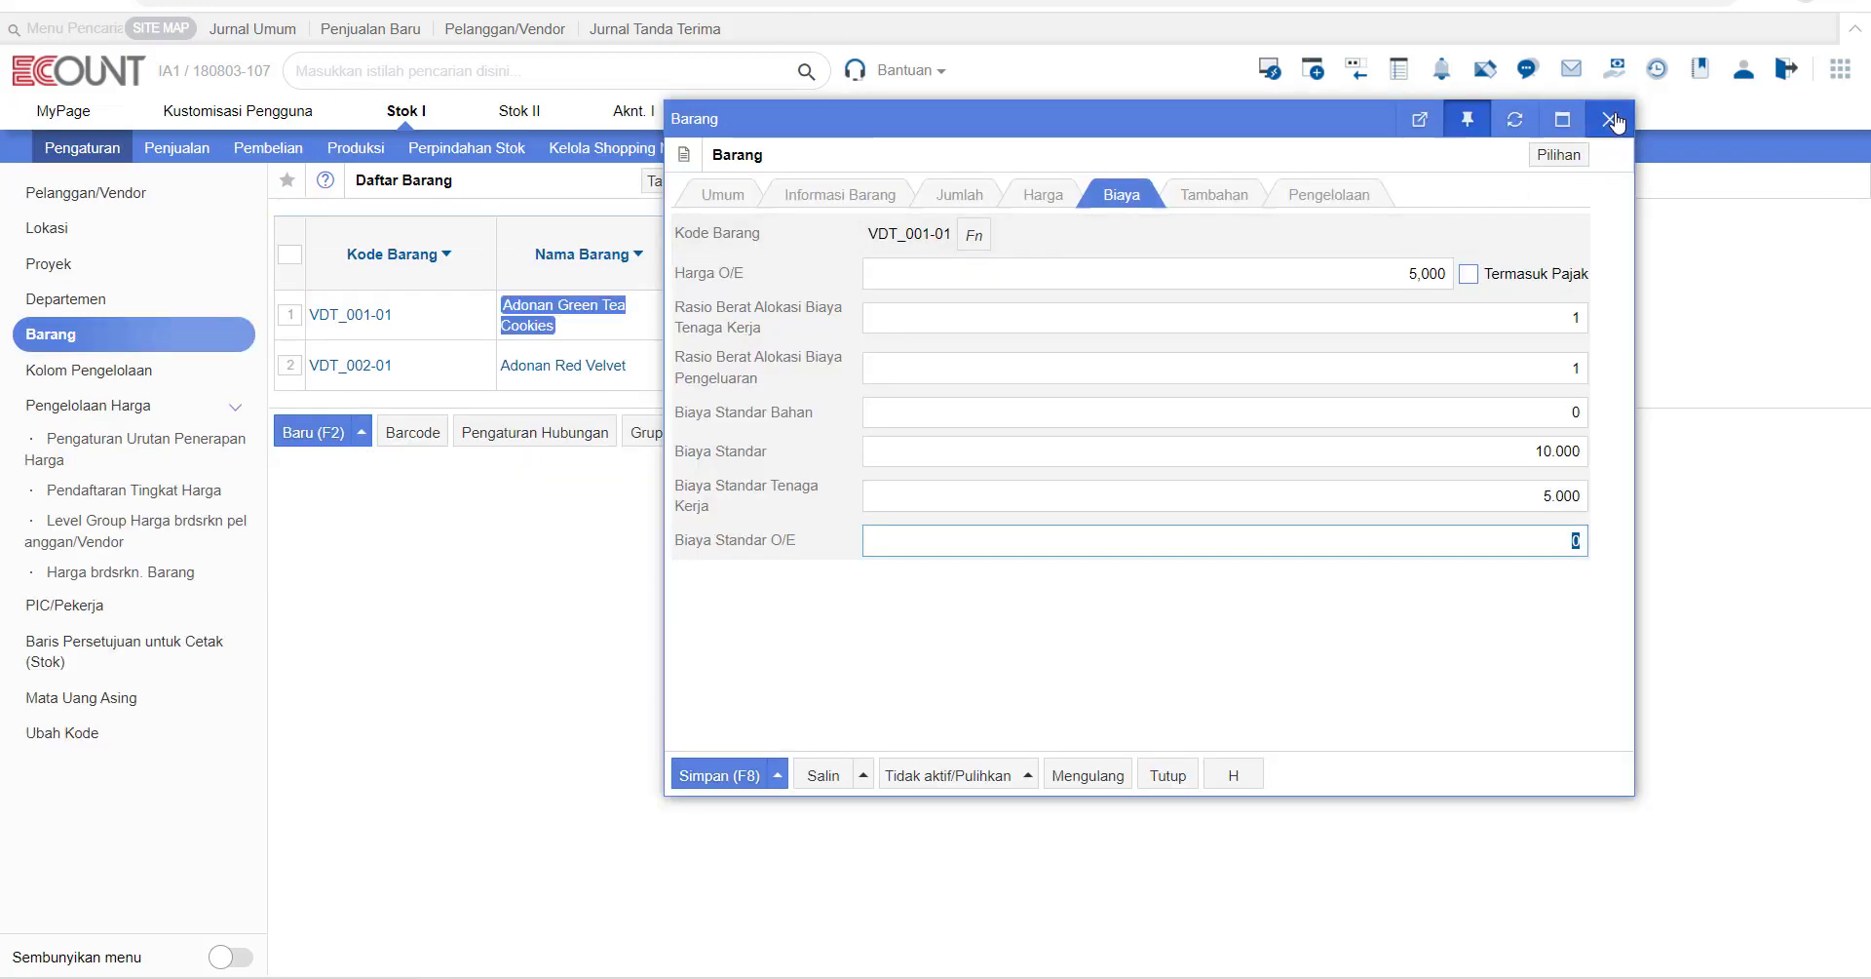
left_click(1610, 118)
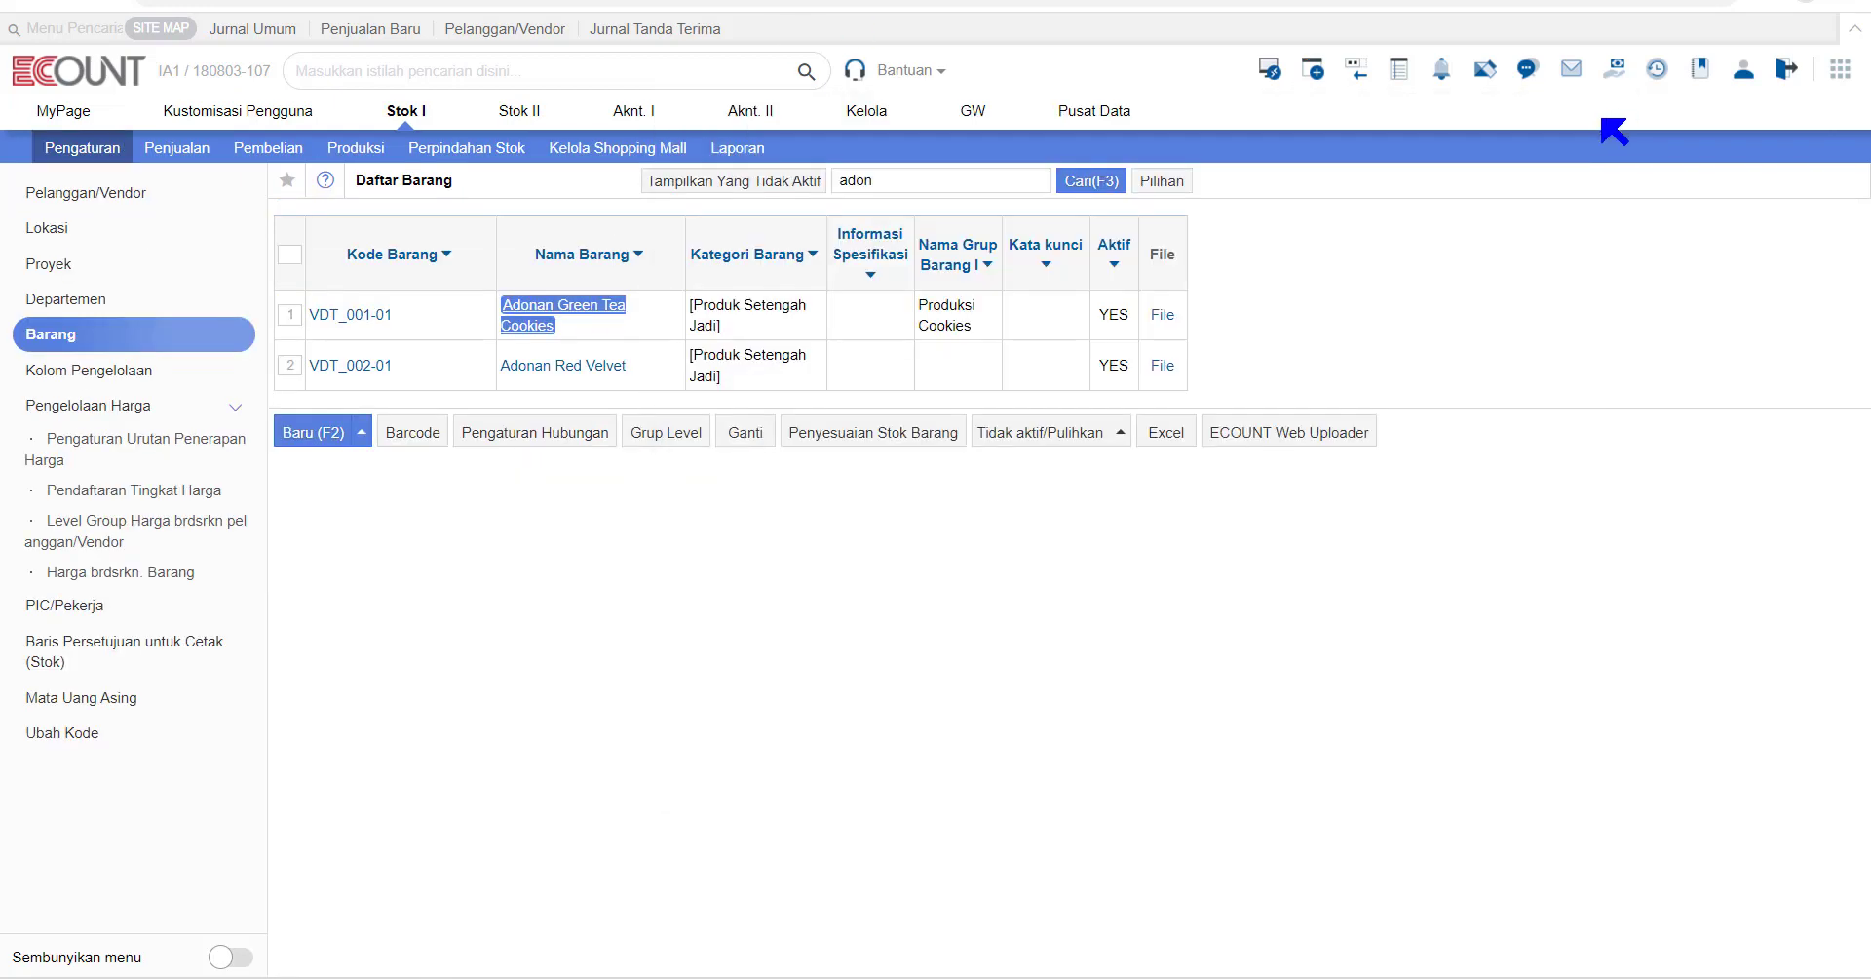
left_click(960, 185)
key("Return")
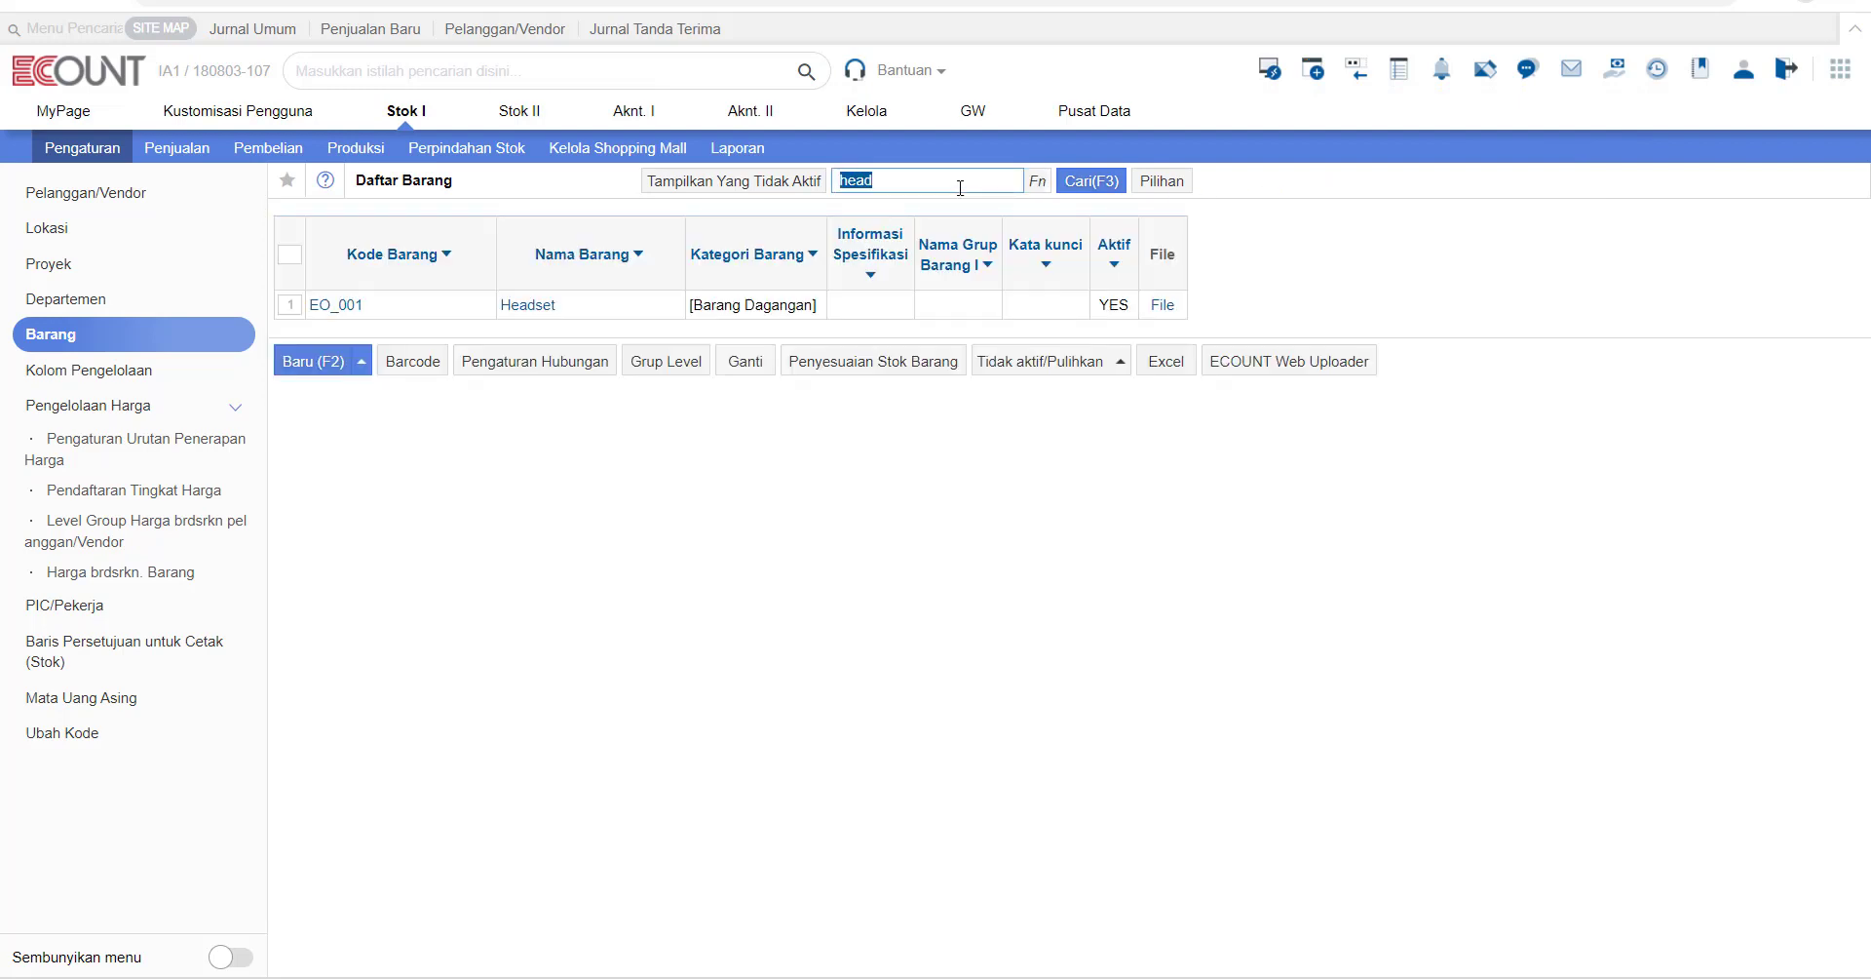
Open the Headset item and check its Biaya Standar Bahan in the cost settings and its general information
left_click(552, 306)
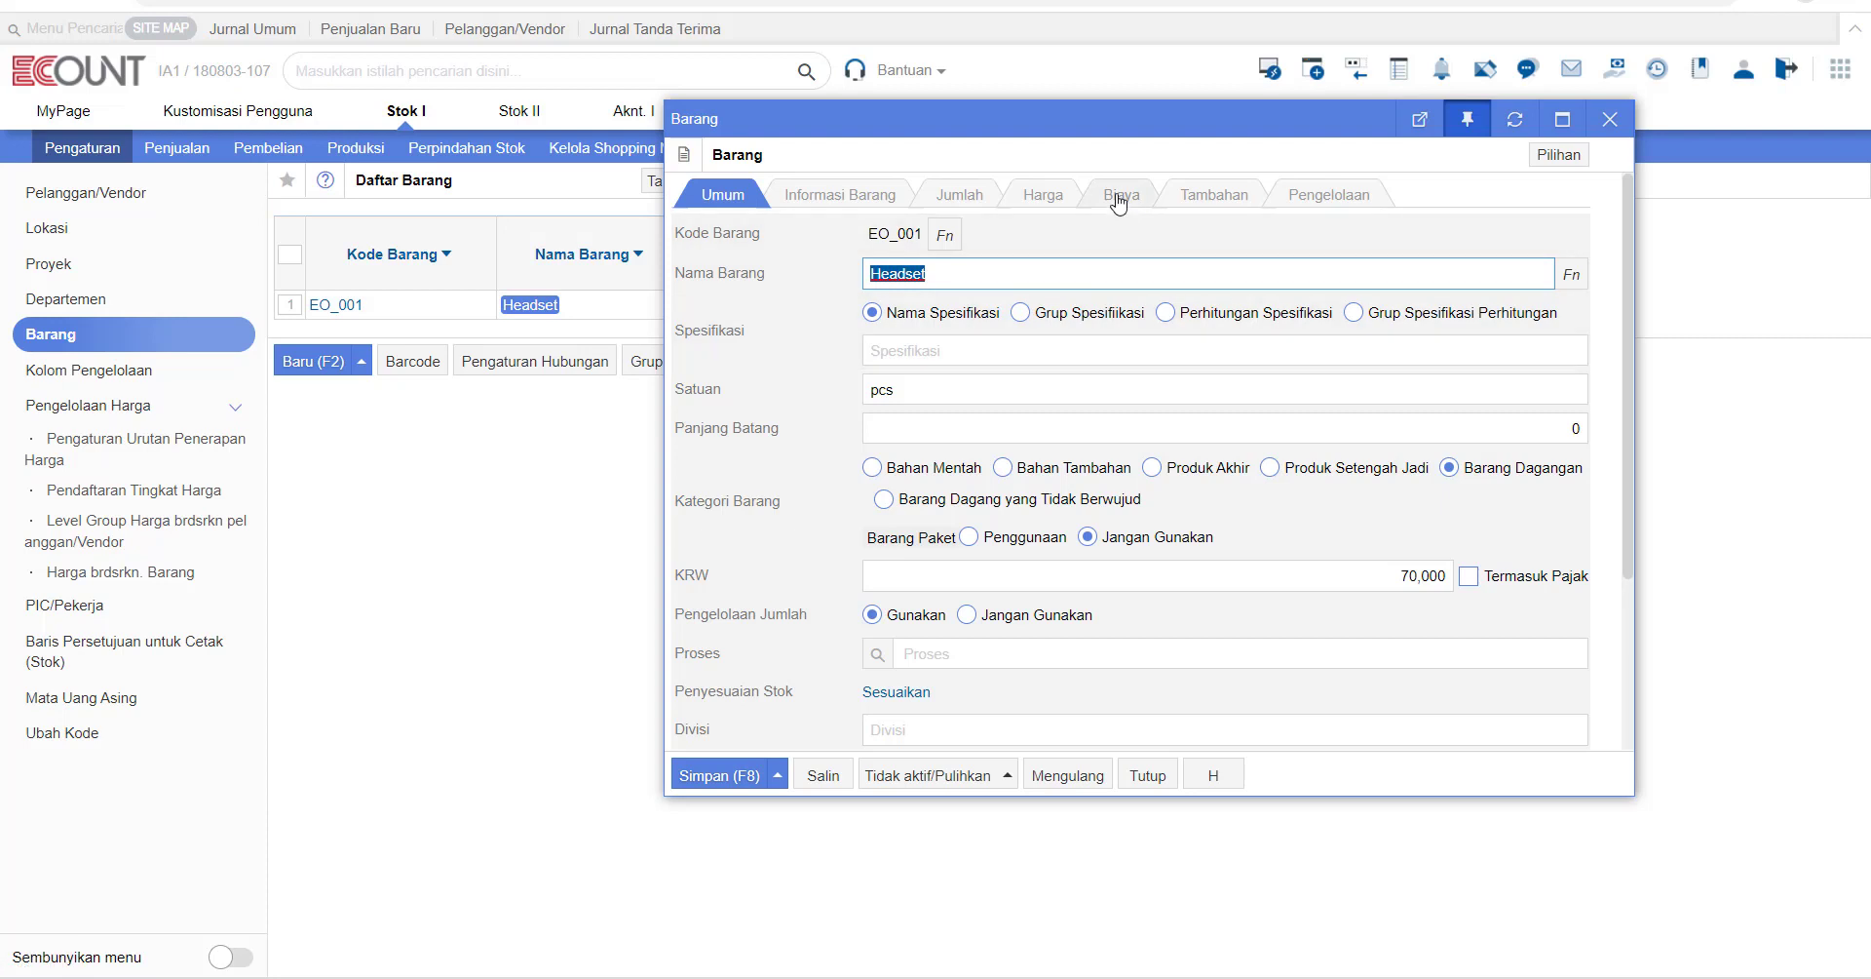
left_click(1119, 198)
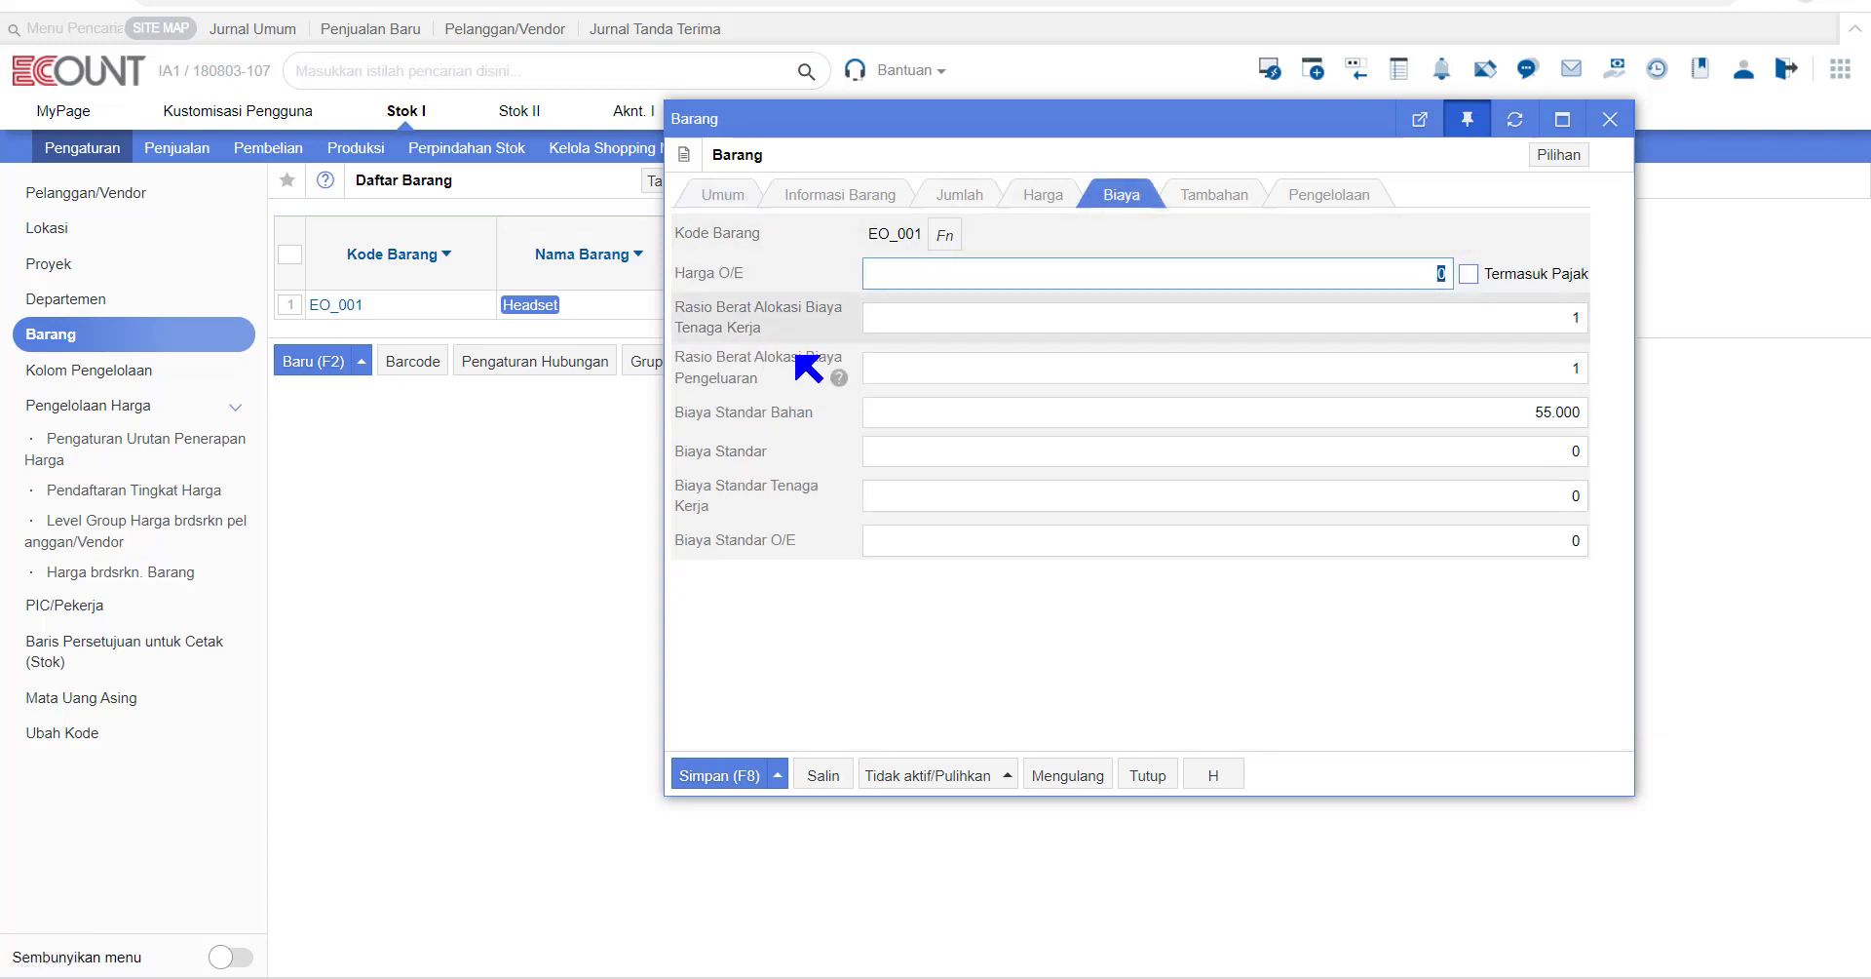
left_click(765, 419)
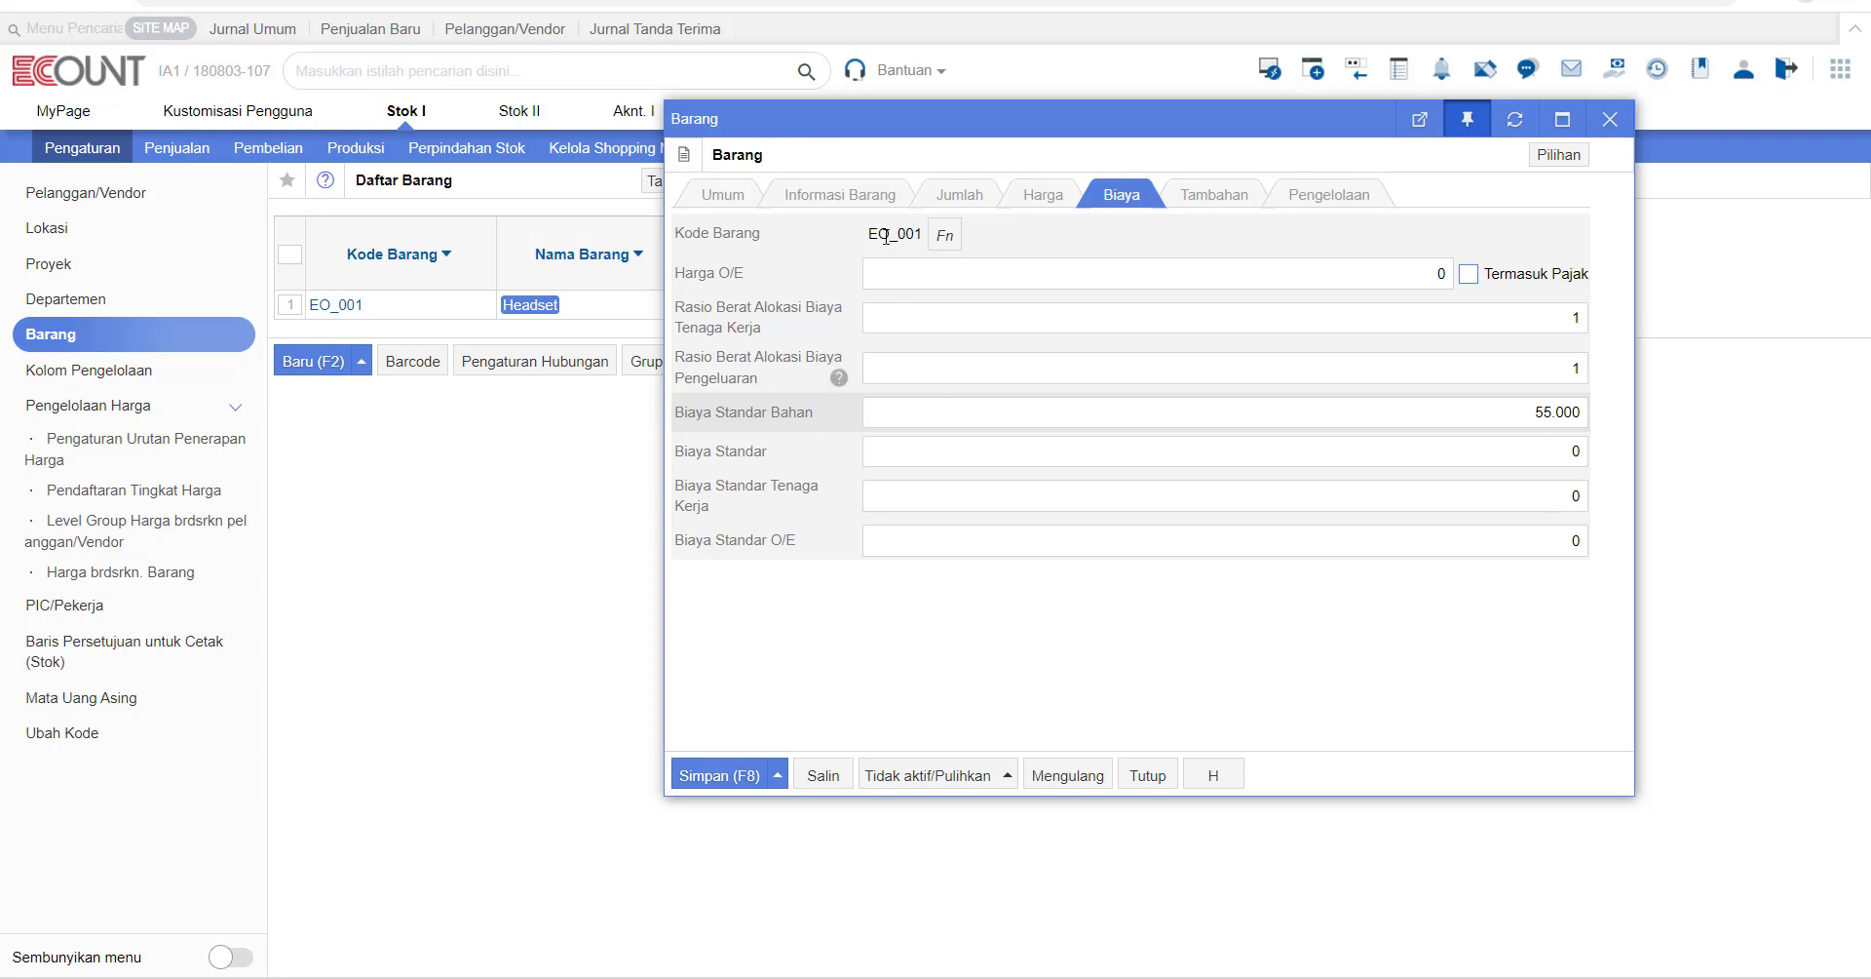
left_click(721, 196)
scroll(1174, 665, "down", 5)
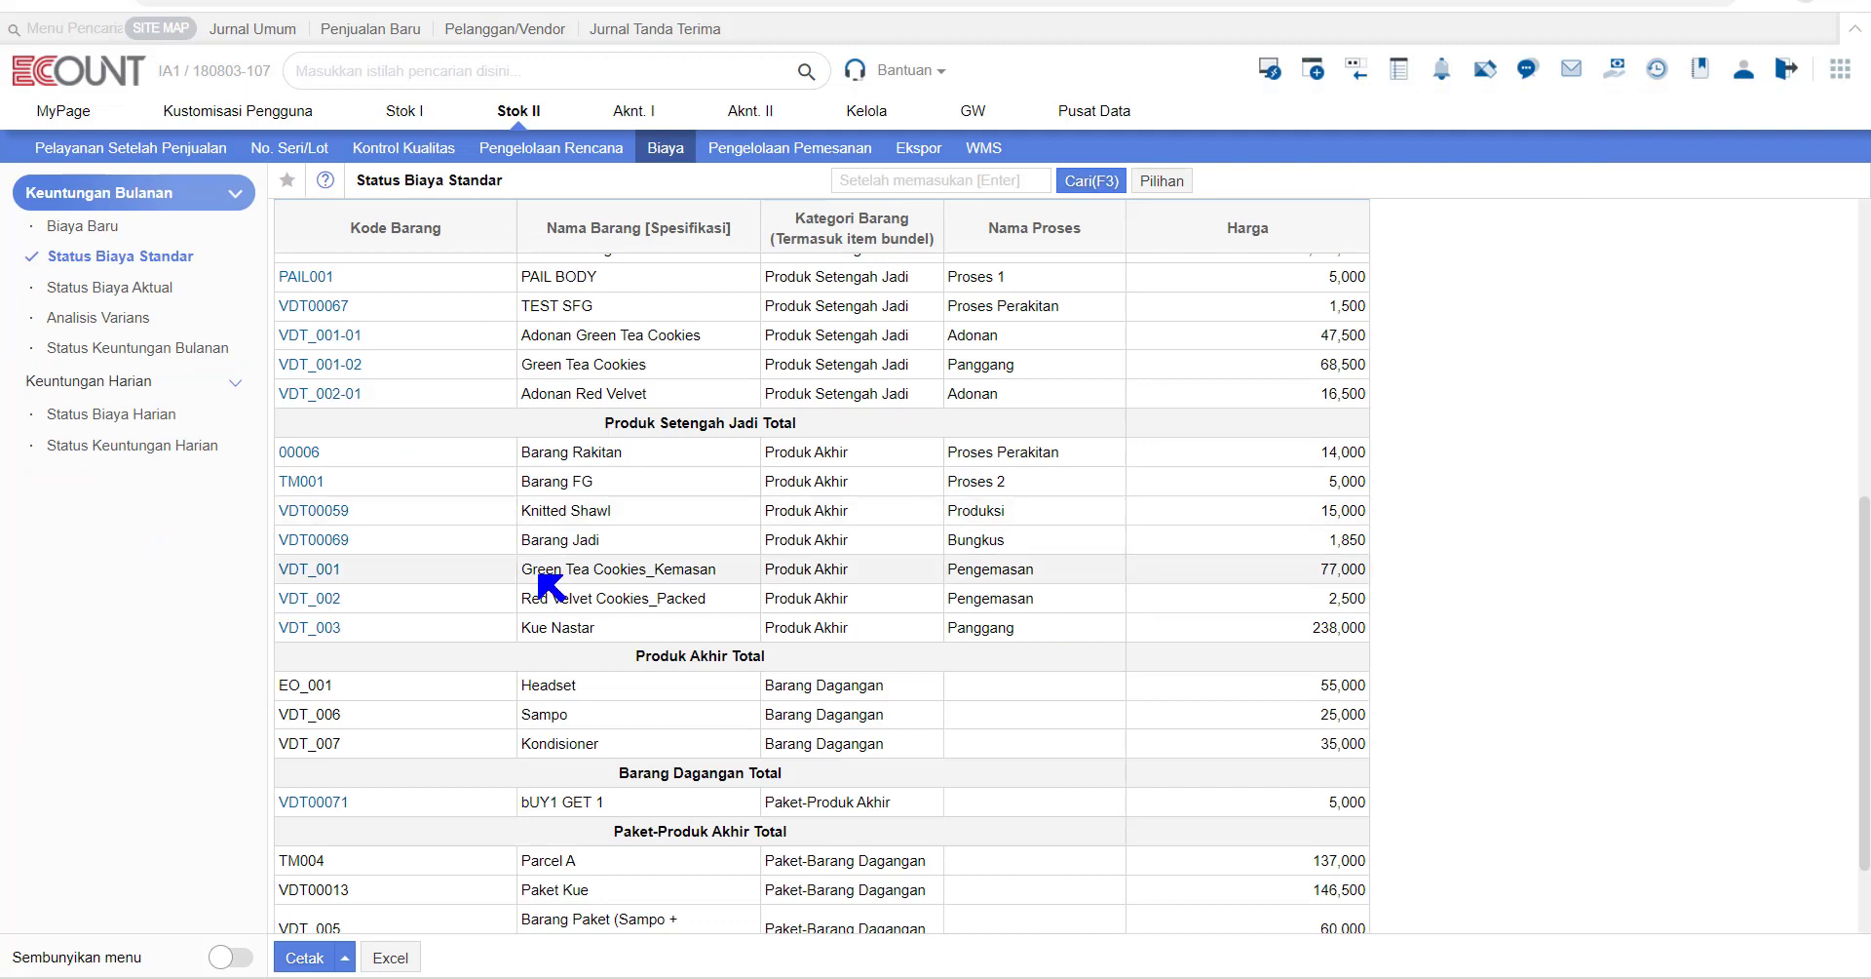
Compare the standard prices of Sampo and Kondisioner with that of the package Barang Paket (Sampo + Kondisioner) in the report
scroll(507, 583, "down", 2)
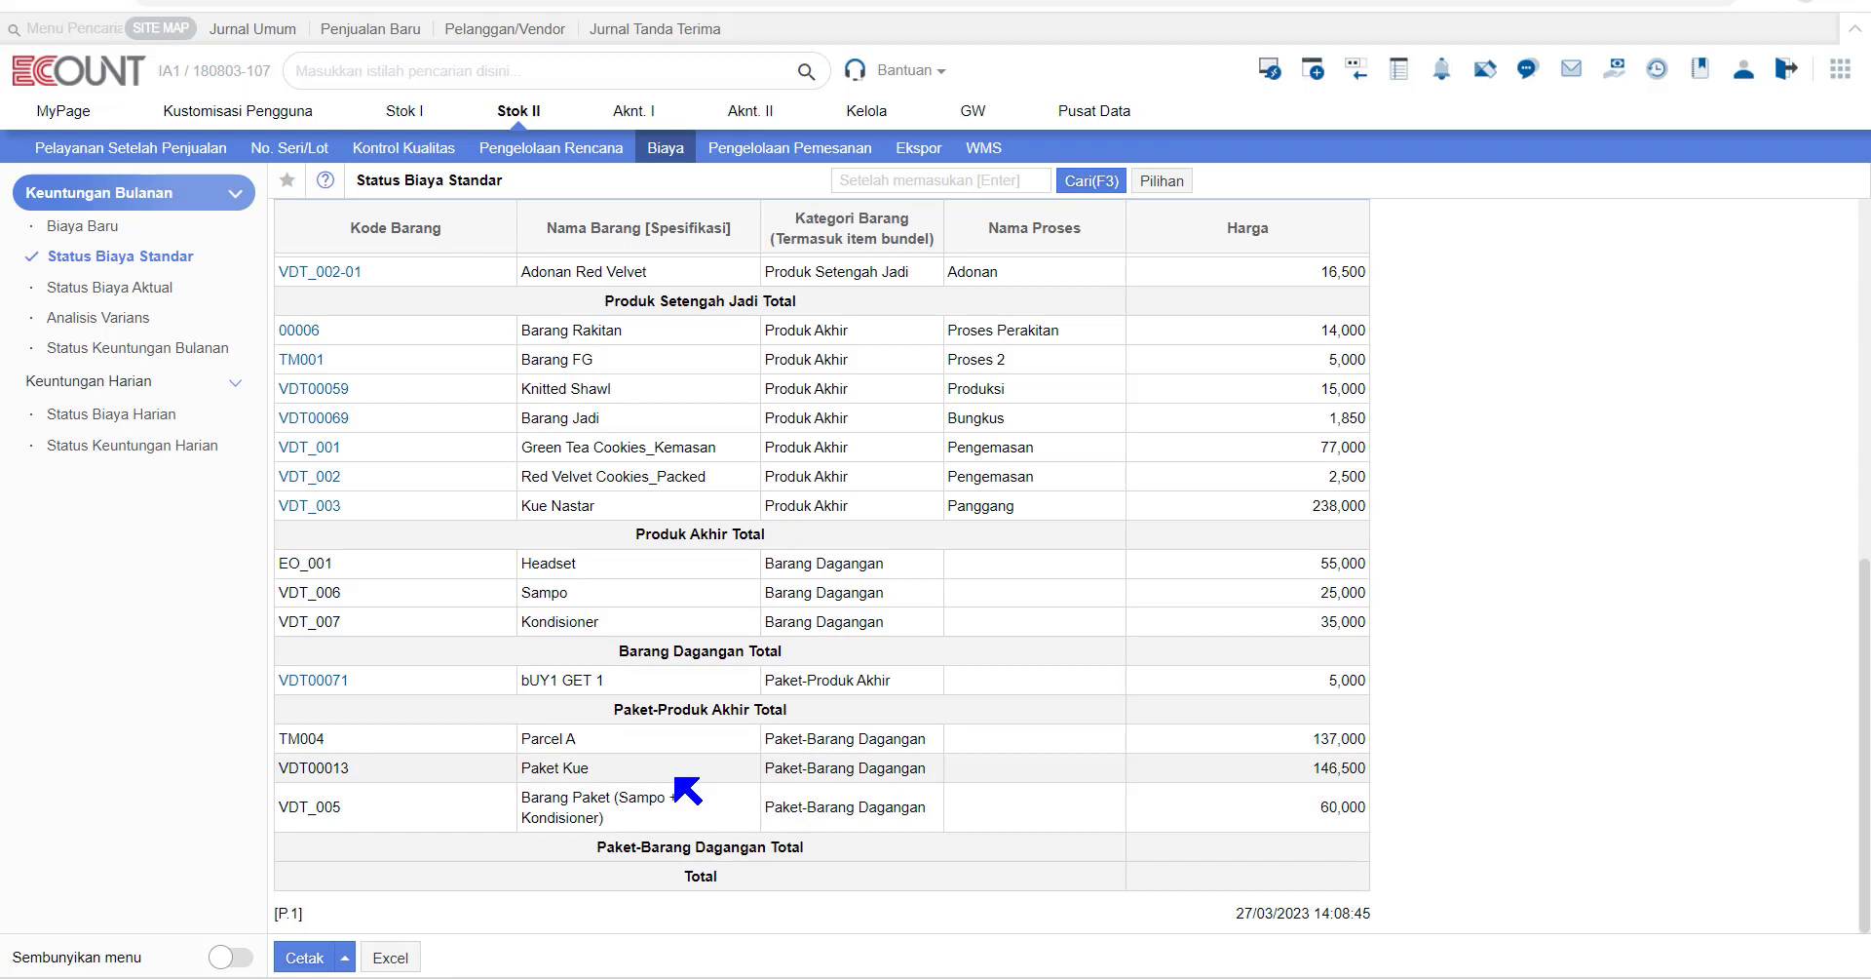
double_click(538, 592)
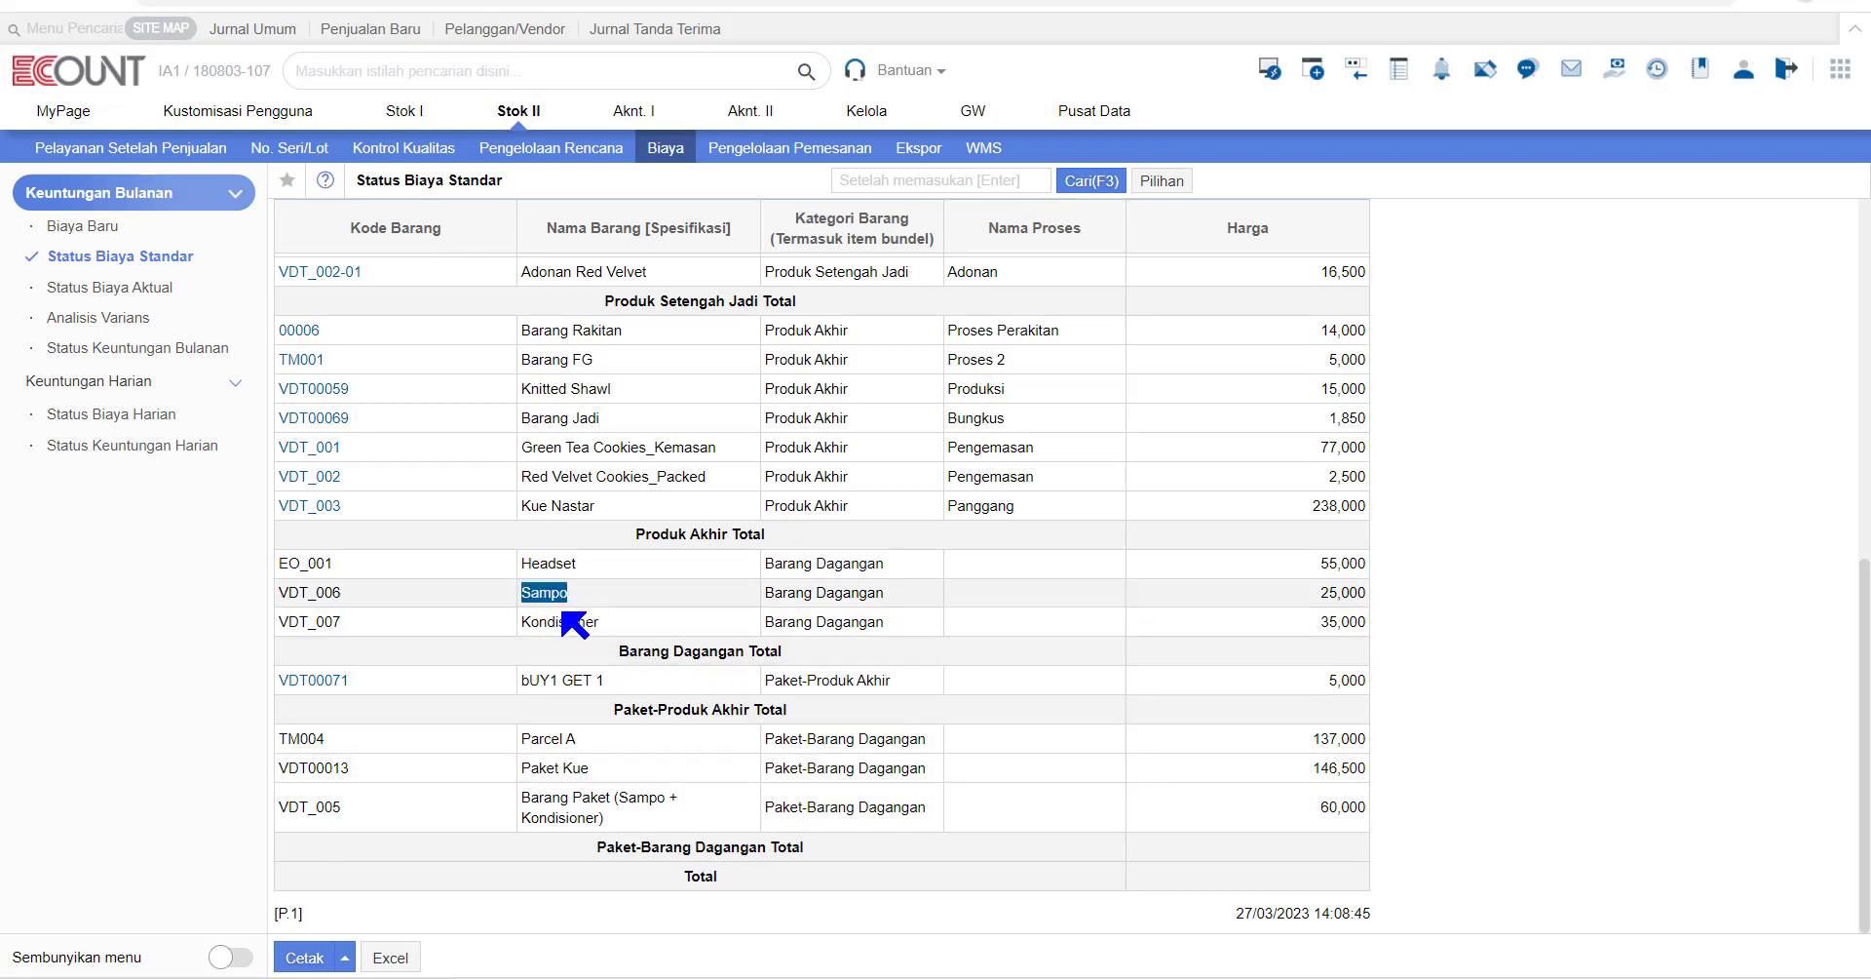
left_click_drag(539, 625, 618, 635)
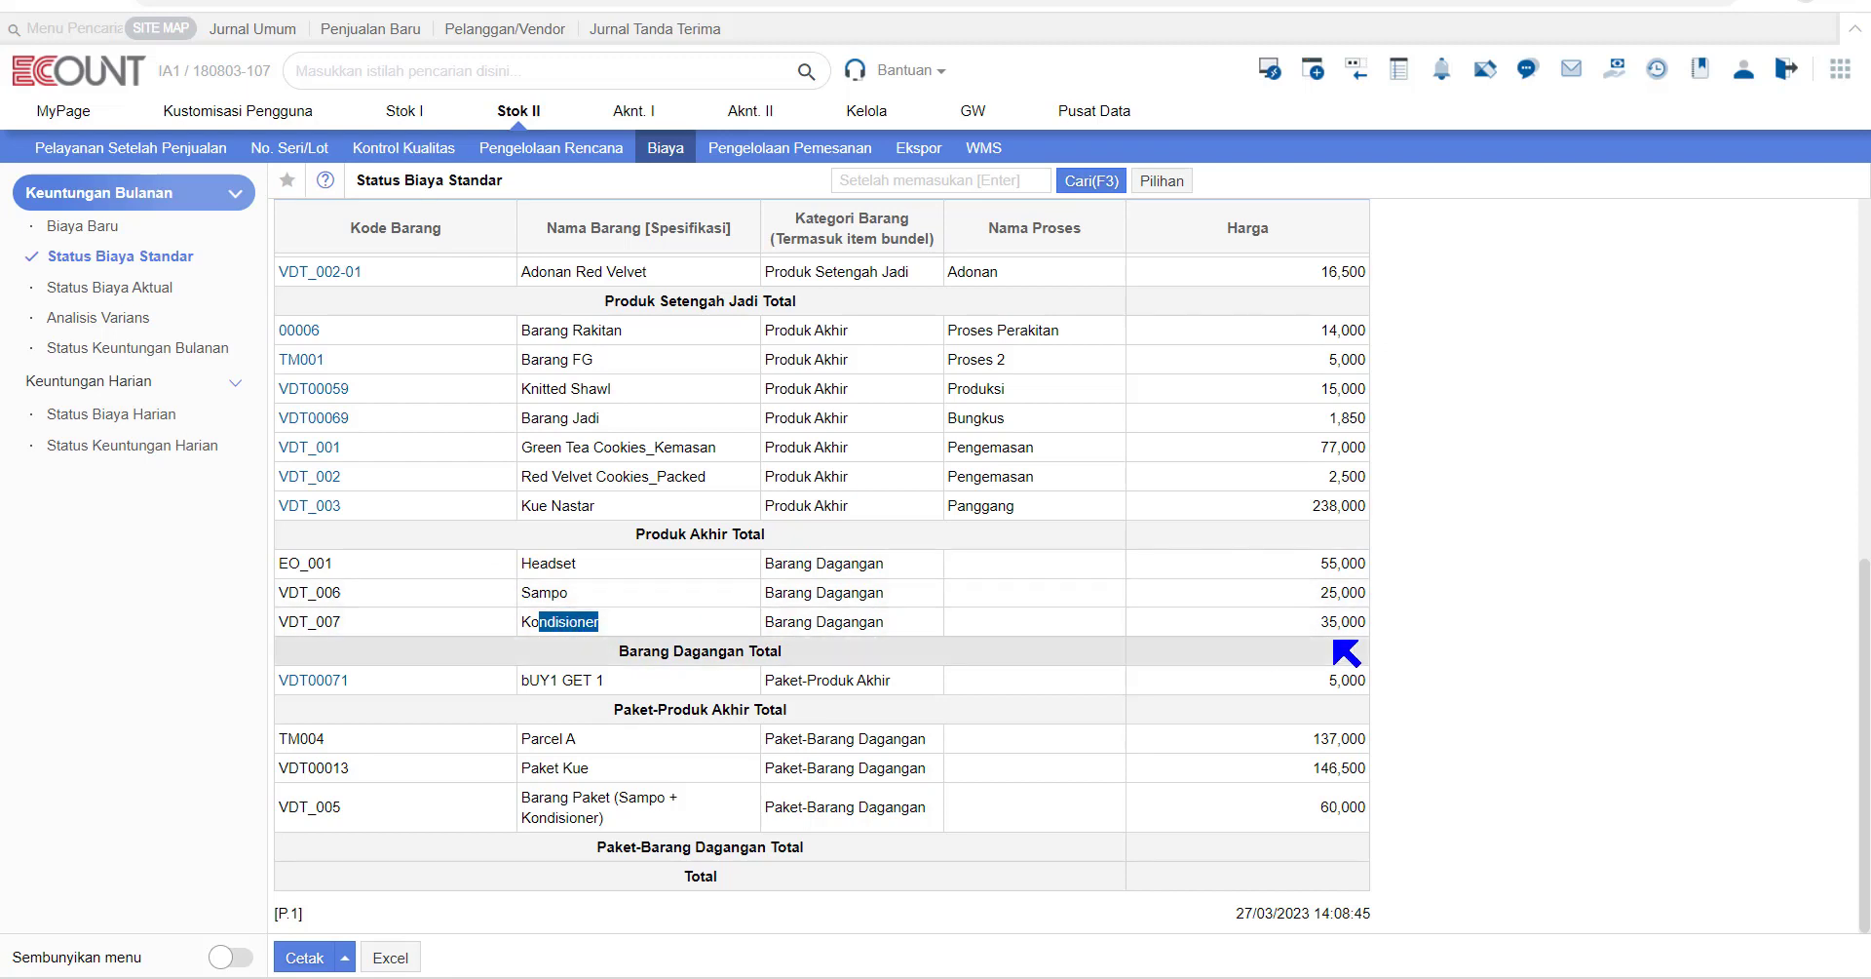
left_click_drag(1324, 594, 1367, 618)
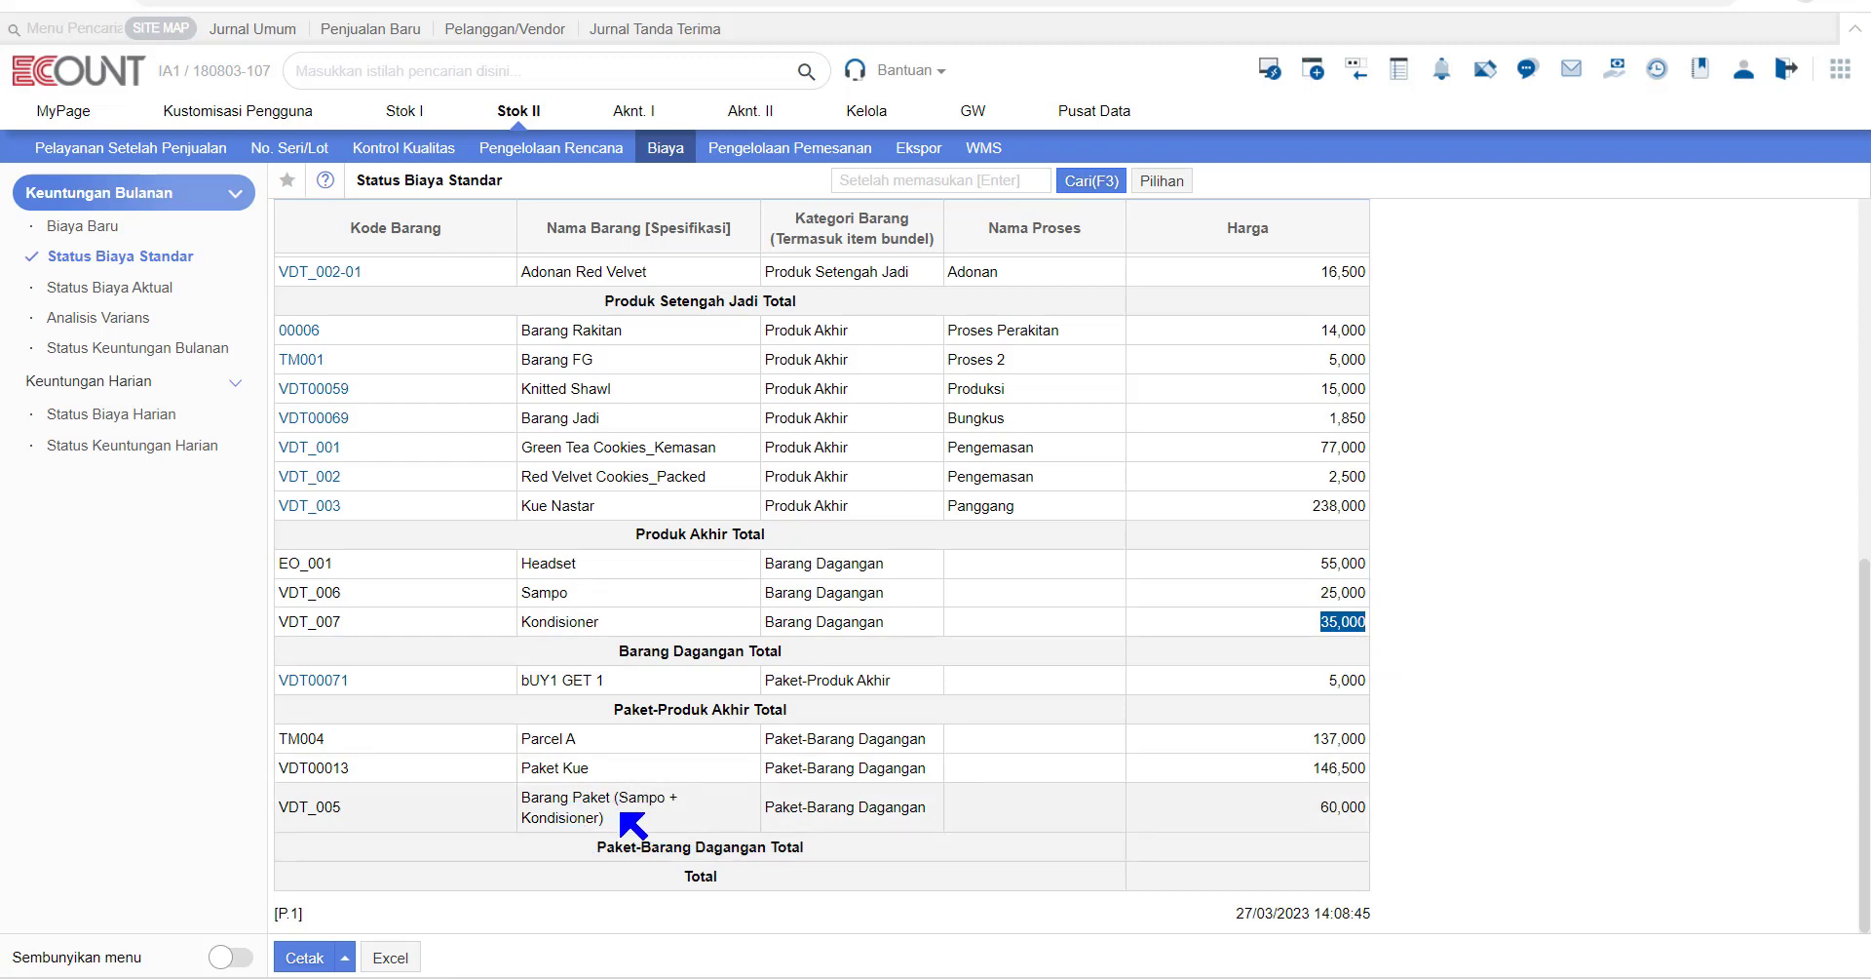
left_click_drag(1316, 807, 1392, 807)
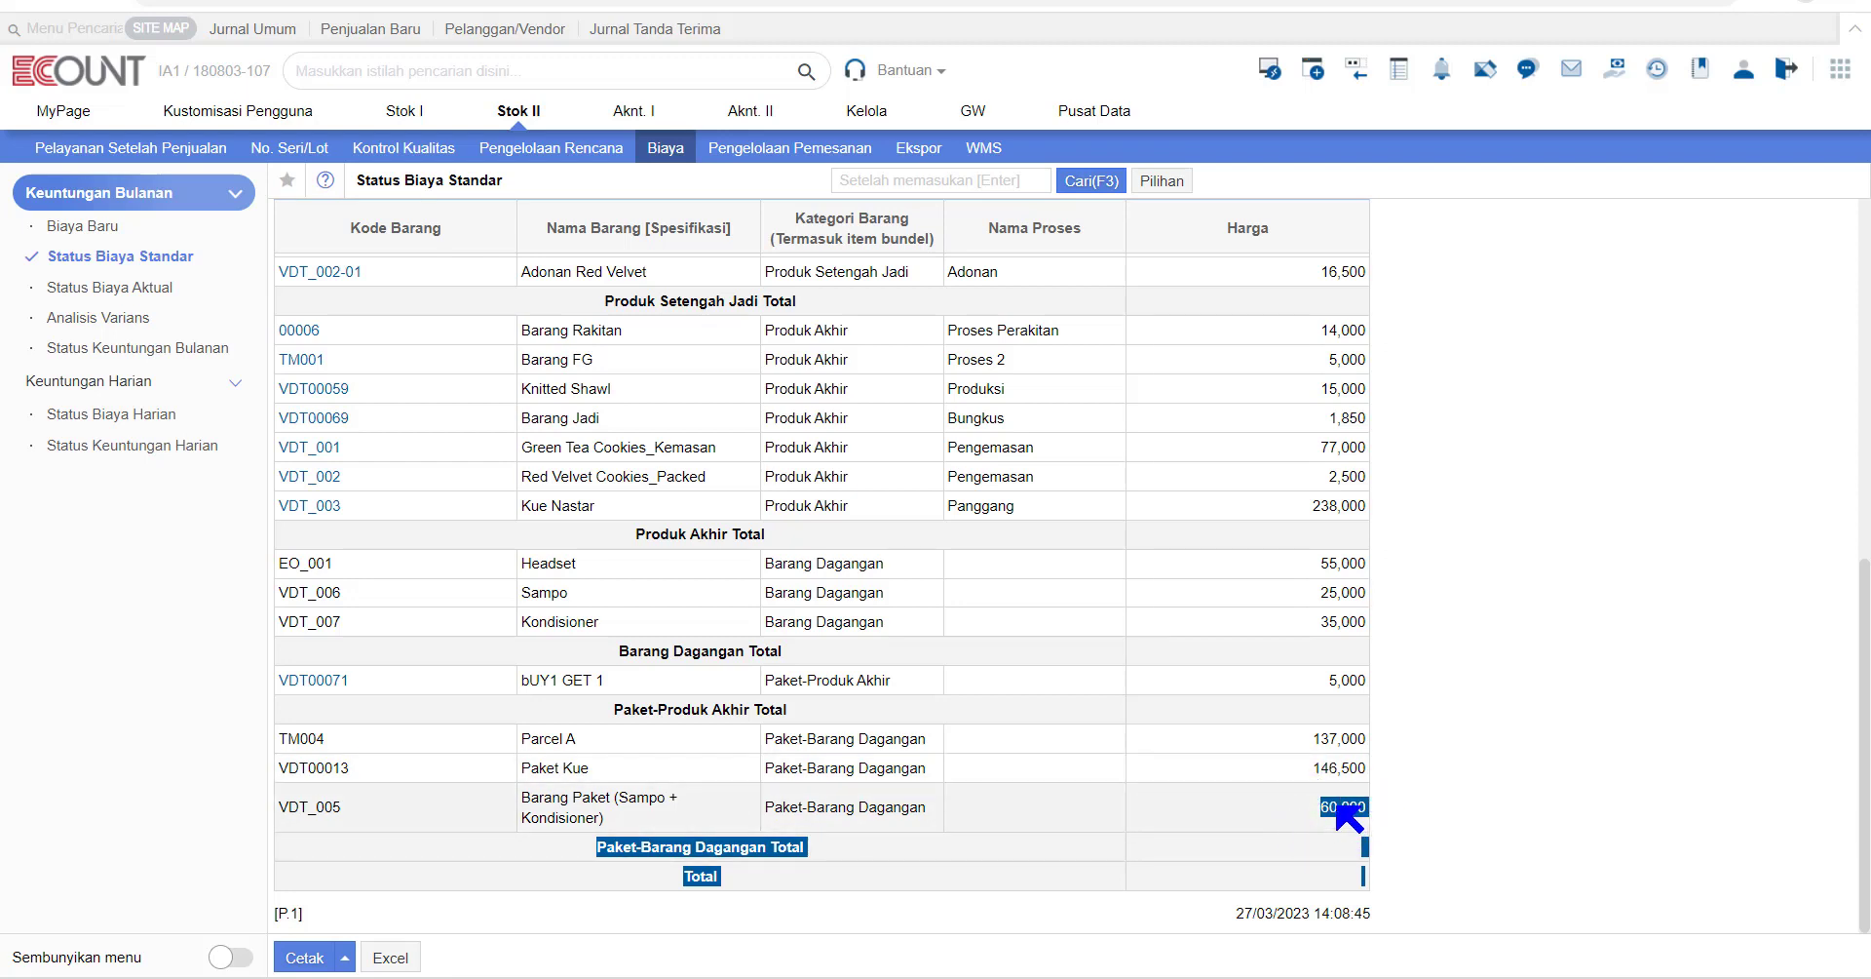
left_click(1339, 806)
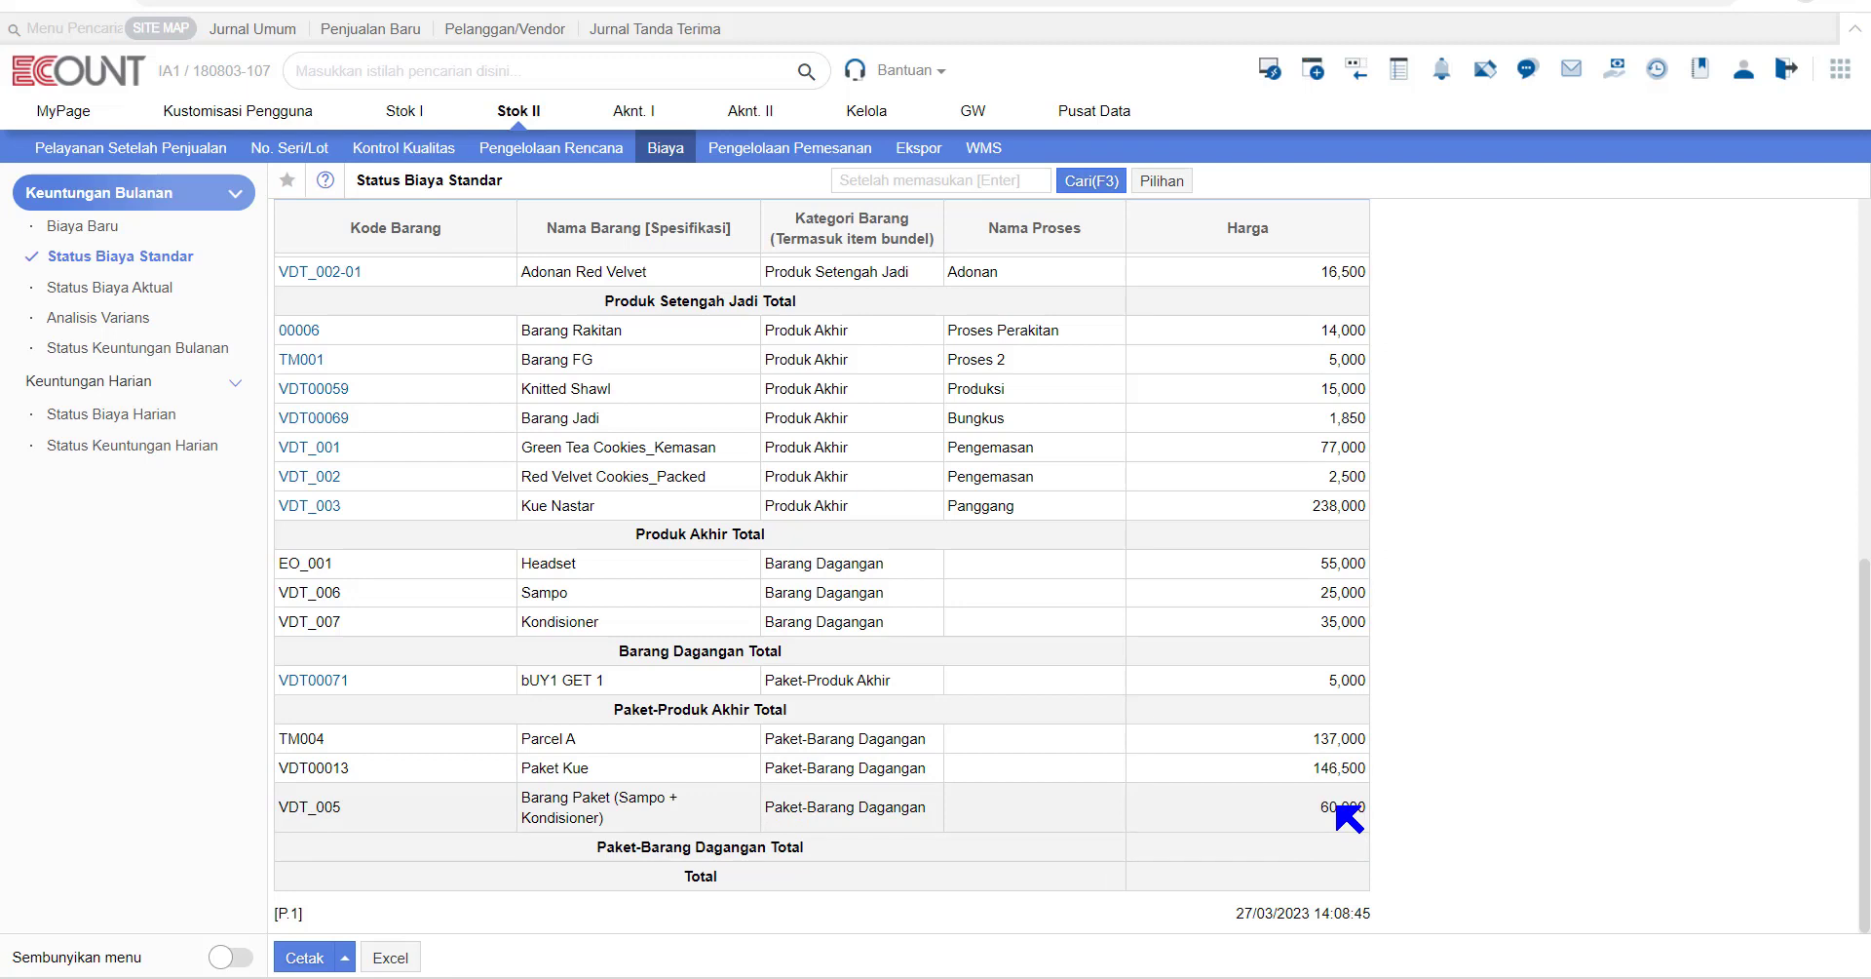